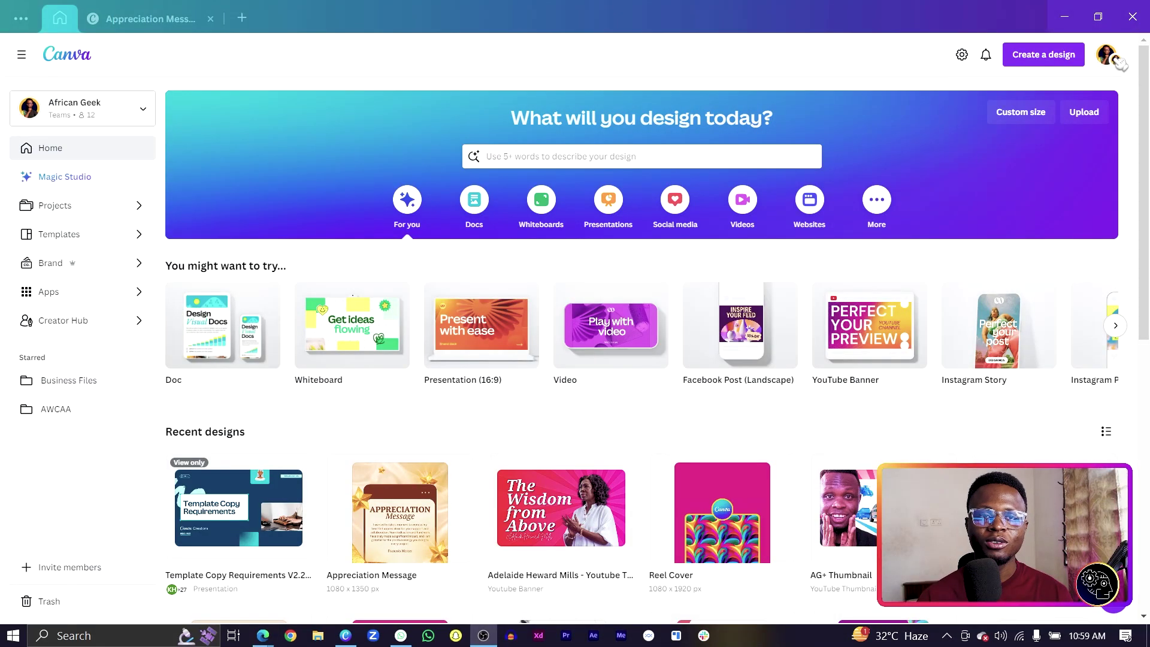
Start a new blank custom-size design at 1080 × 1350 px
left_click(1063, 55)
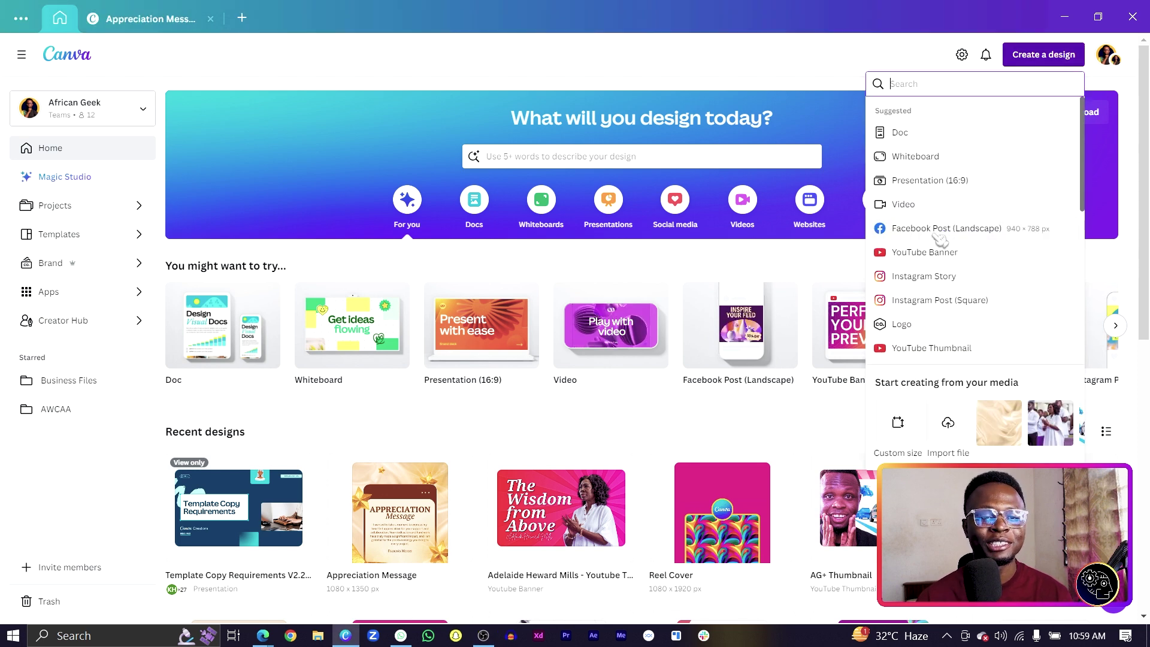
left_click(899, 423)
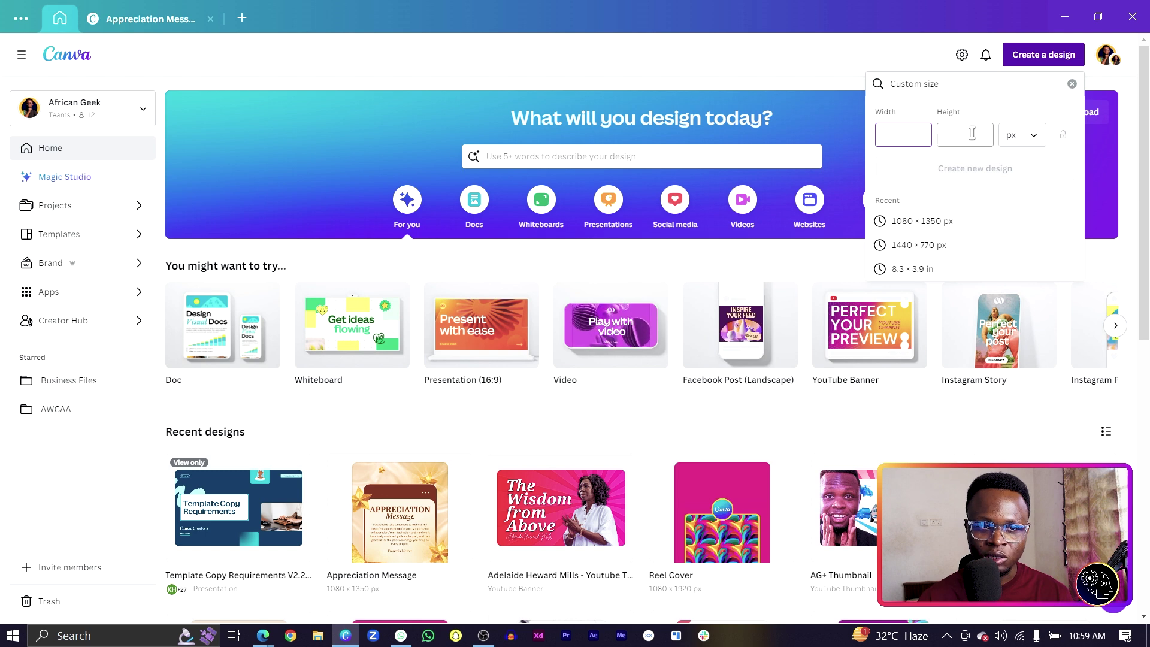
left_click(929, 221)
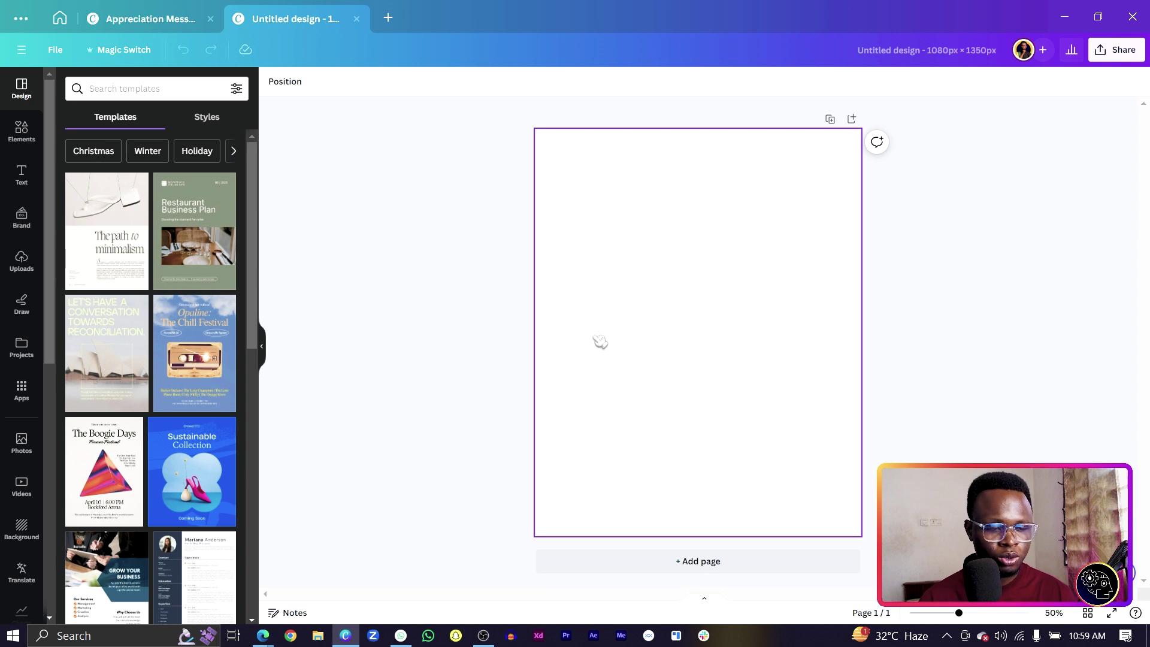
Add a large light-orange rectangle filling most of the page with corner rounding 31
key("r")
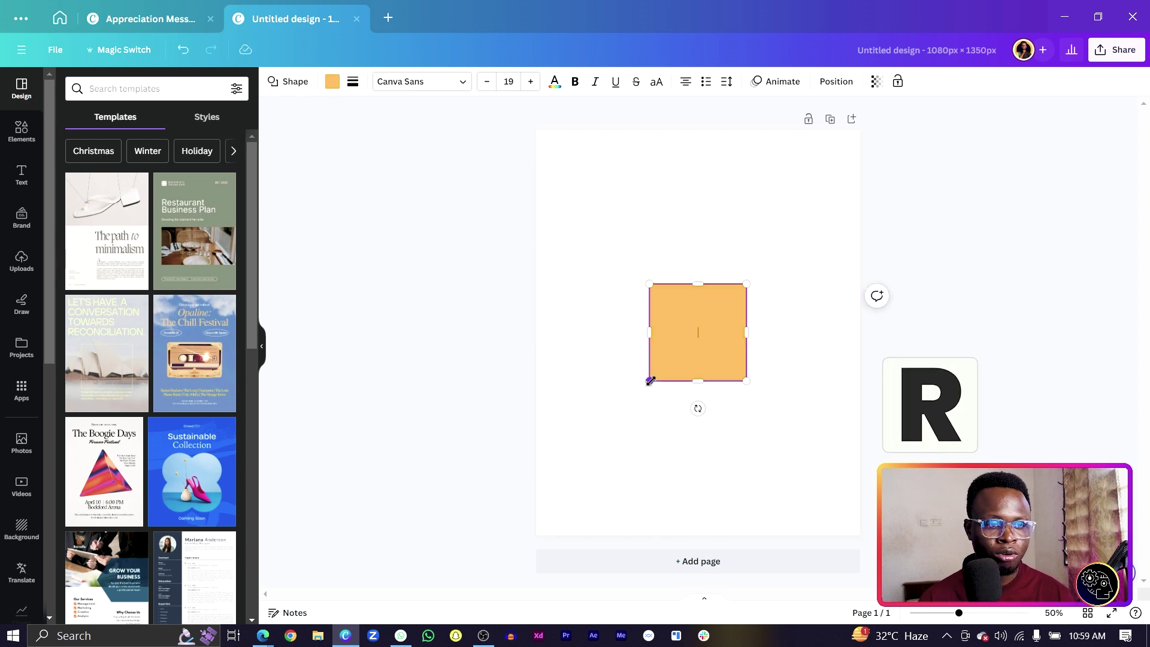
left_click_drag(650, 381, 563, 497)
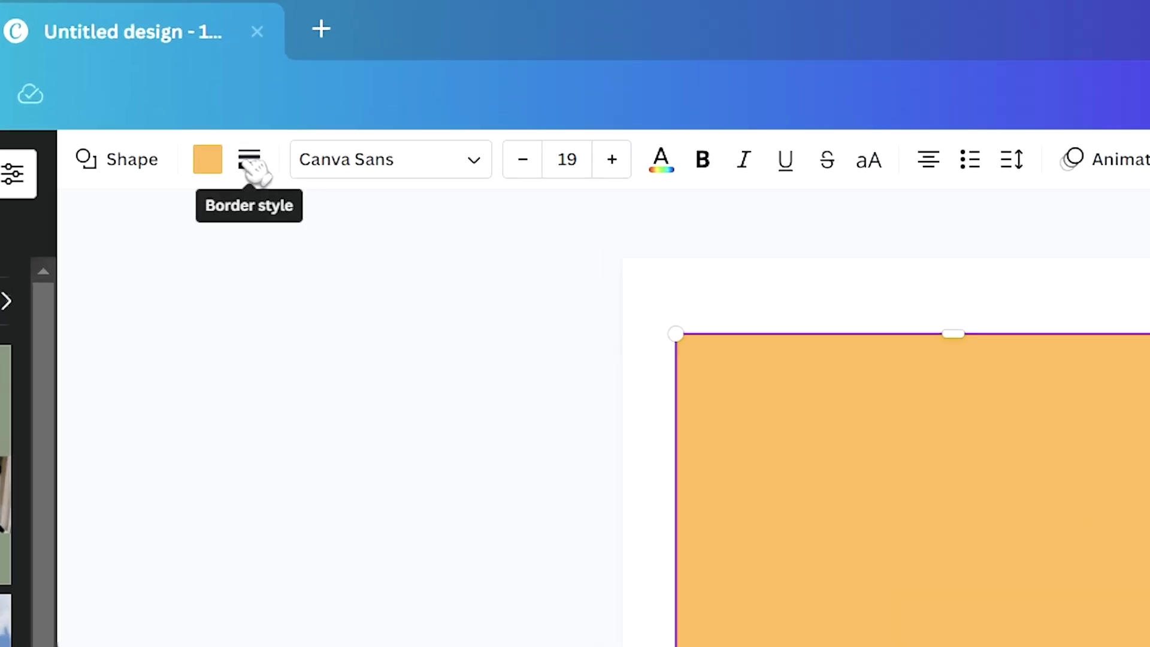
left_click(353, 81)
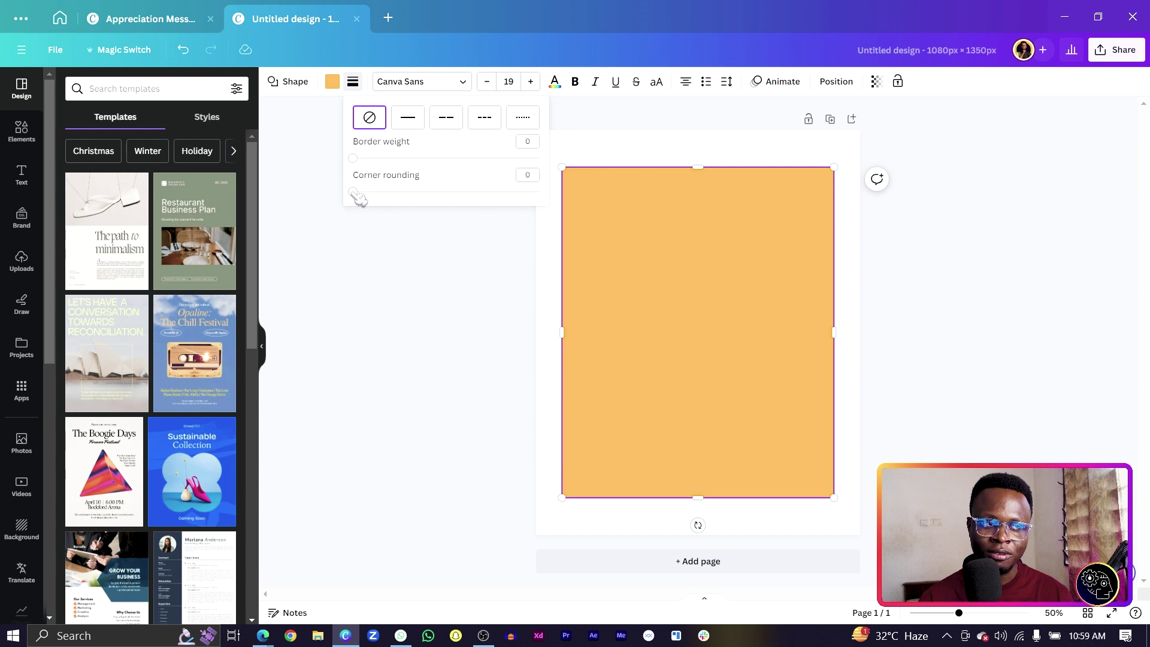
left_click_drag(356, 195, 368, 194)
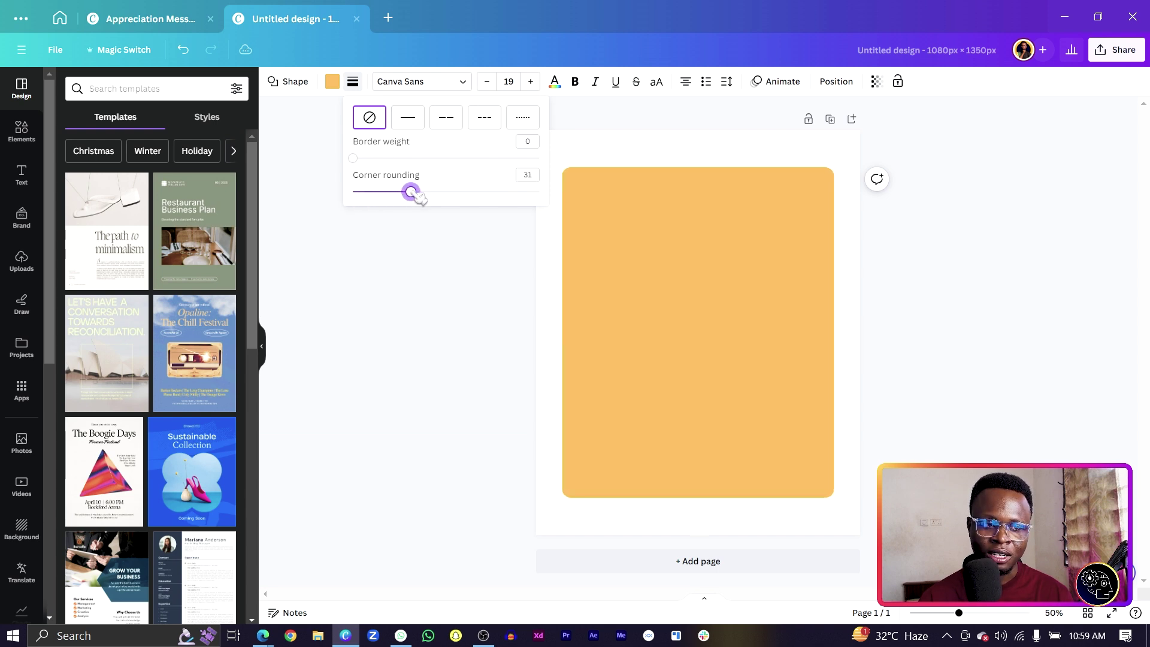
key("Escape")
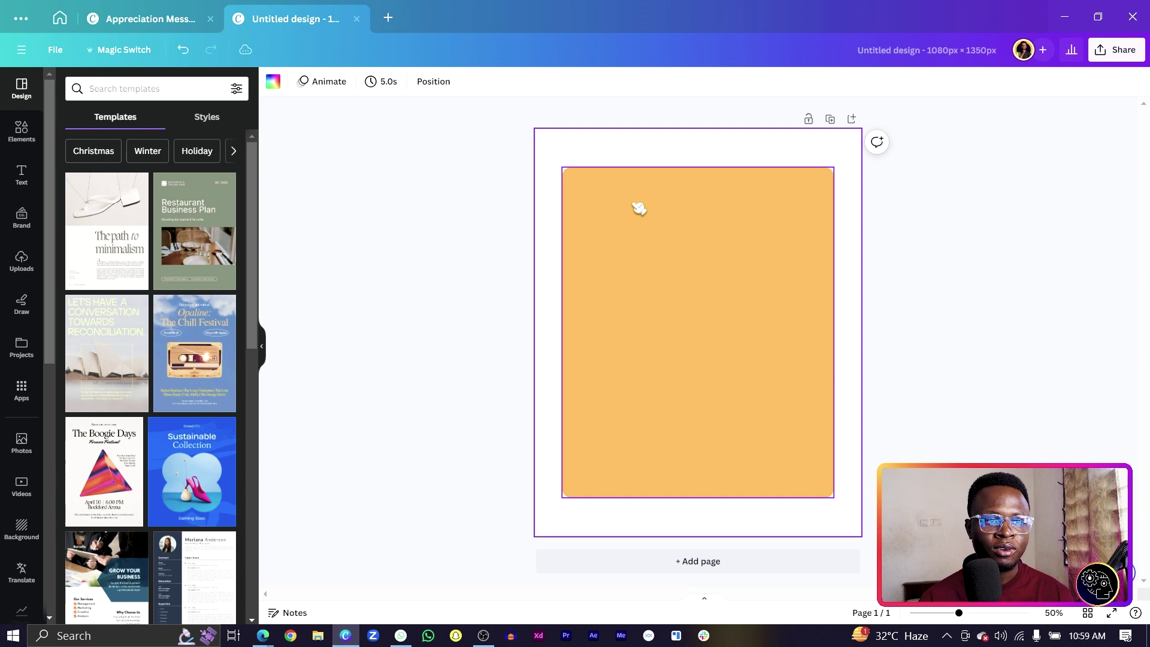
left_click(687, 258)
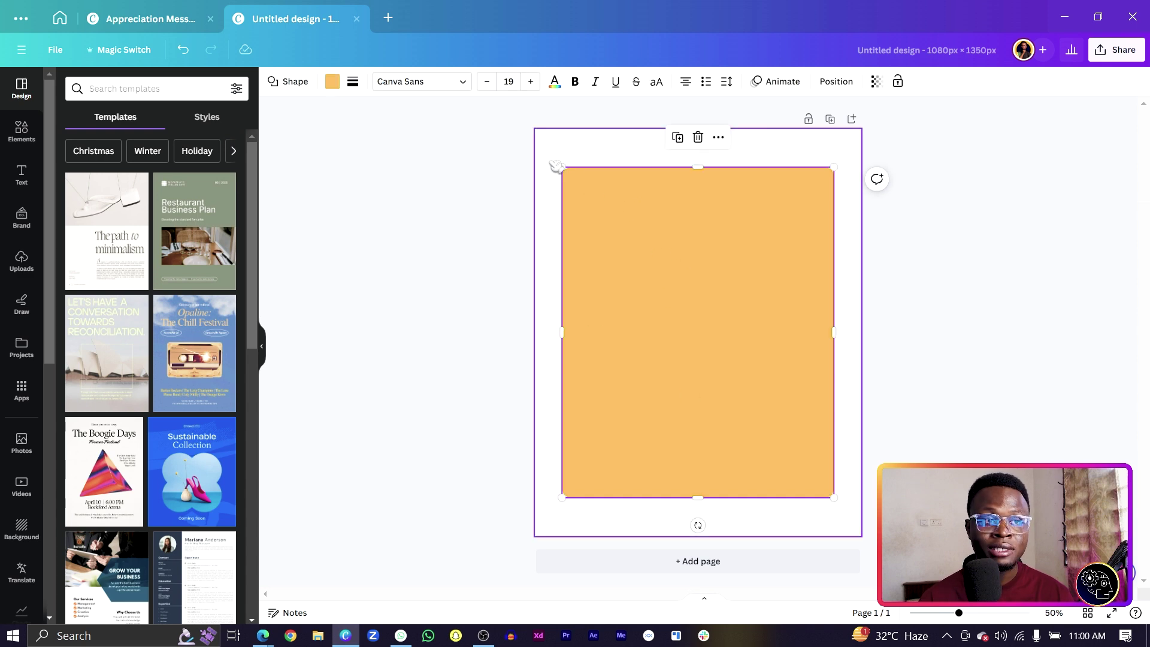
left_click(576, 150)
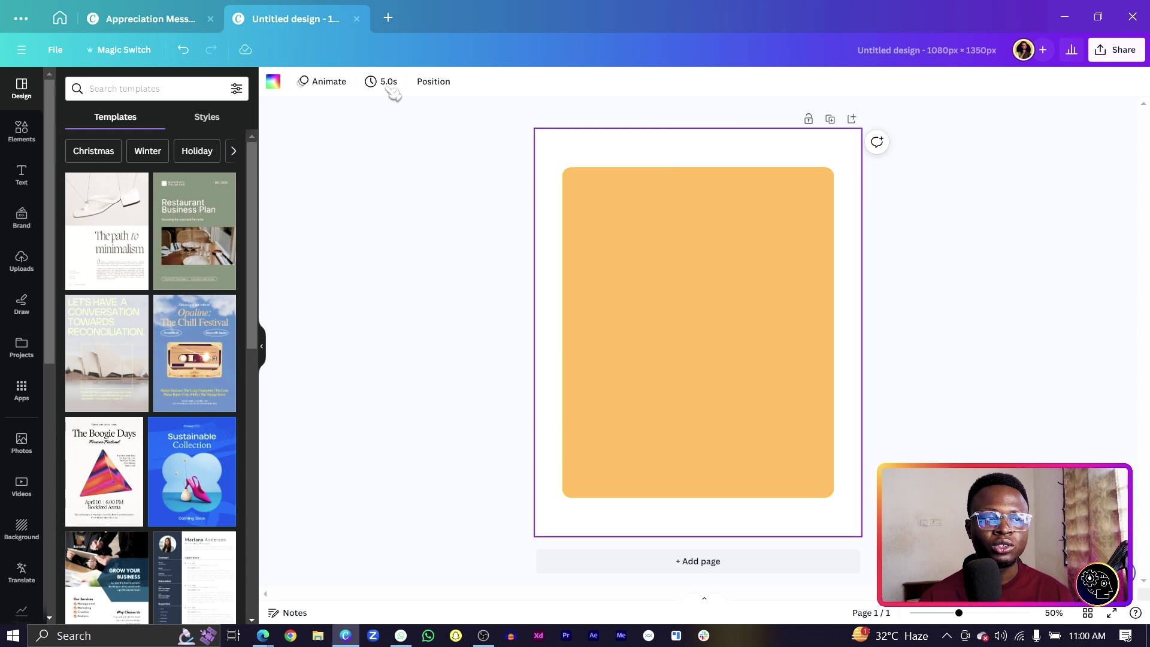
Set the page background to the light grey #F4F4F4
left_click(273, 82)
left_click(64, 154)
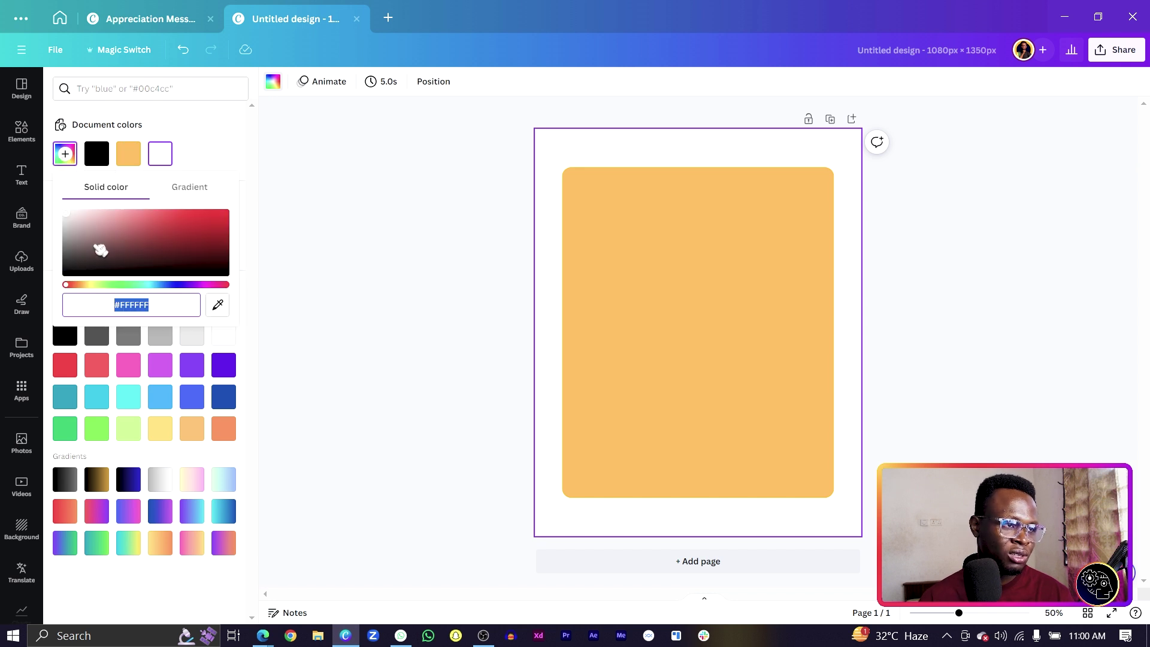
left_click_drag(74, 222, 55, 216)
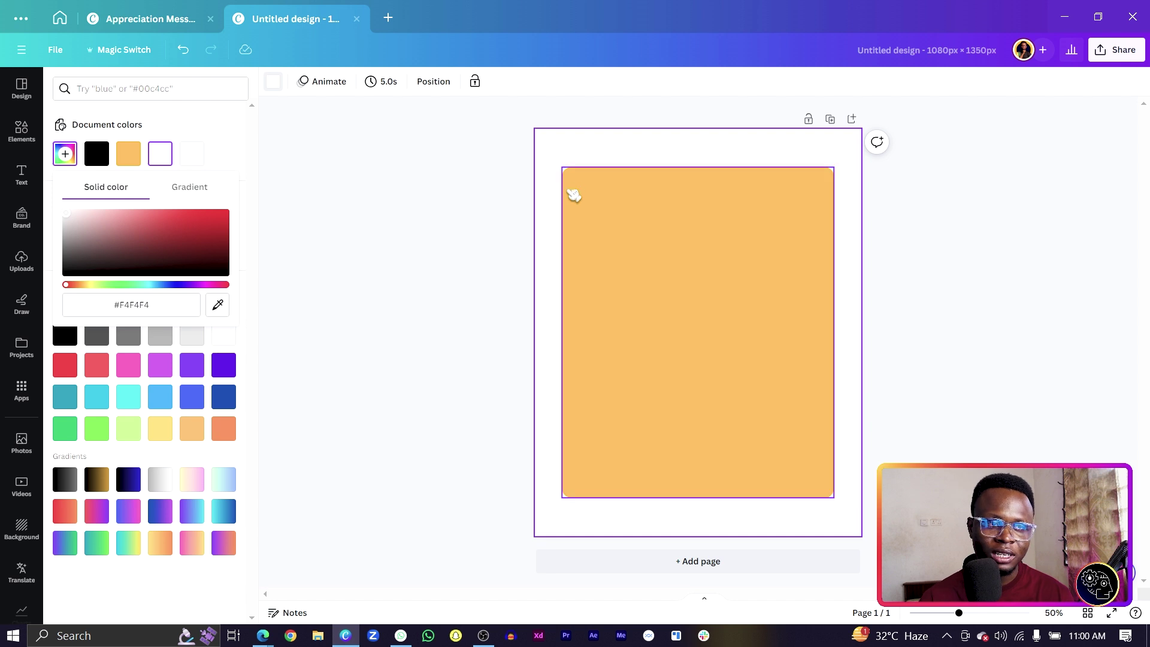
Change the rounded rectangle's fill colour from orange to white
left_click(651, 172)
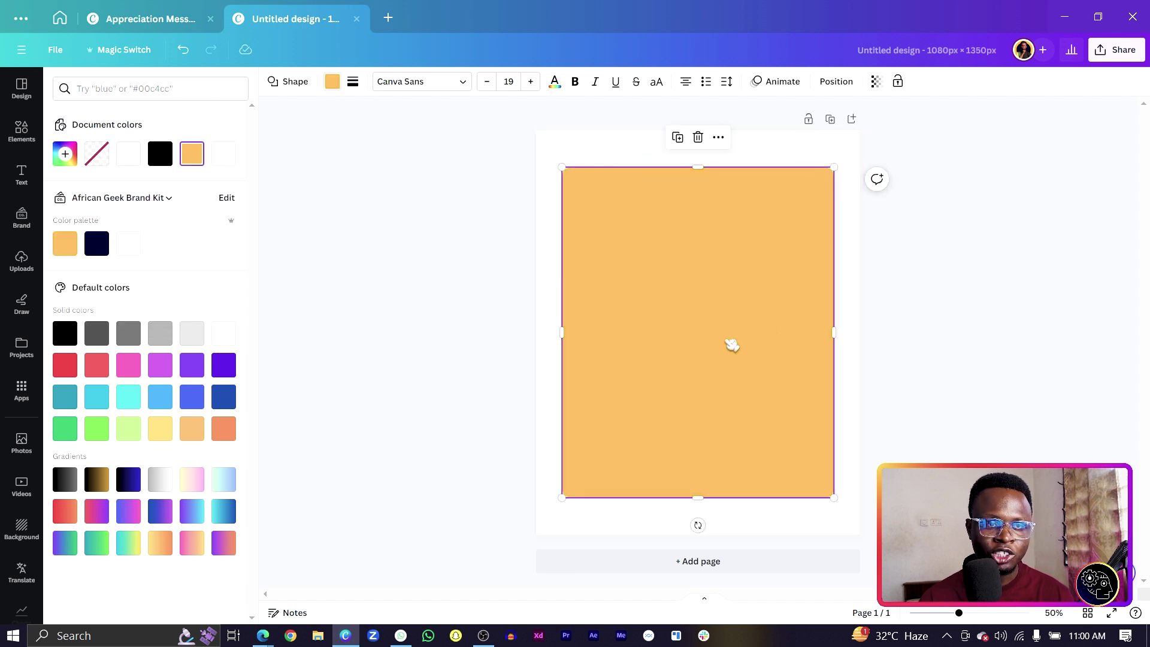
left_click(839, 82)
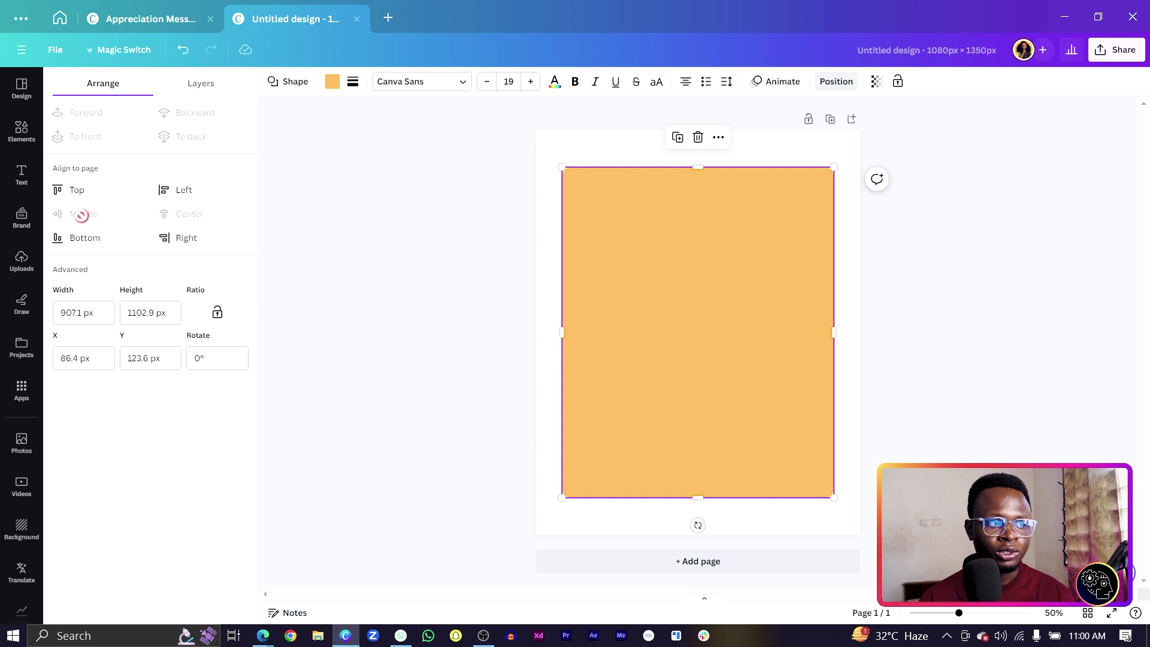
left_click(621, 154)
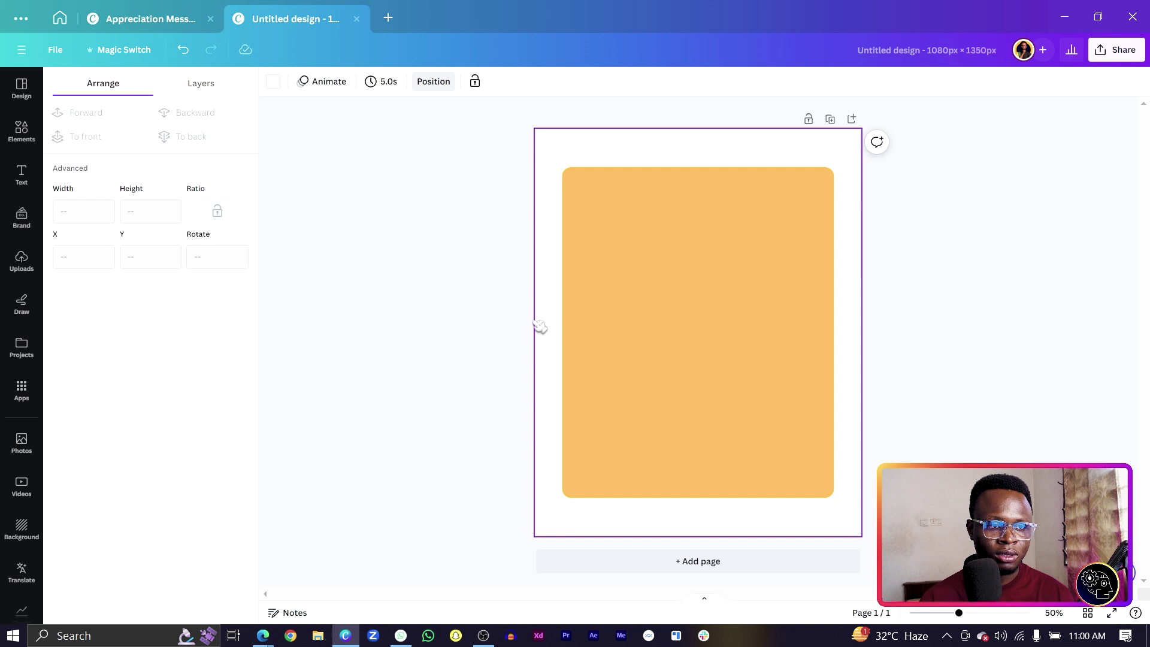
left_click(615, 331)
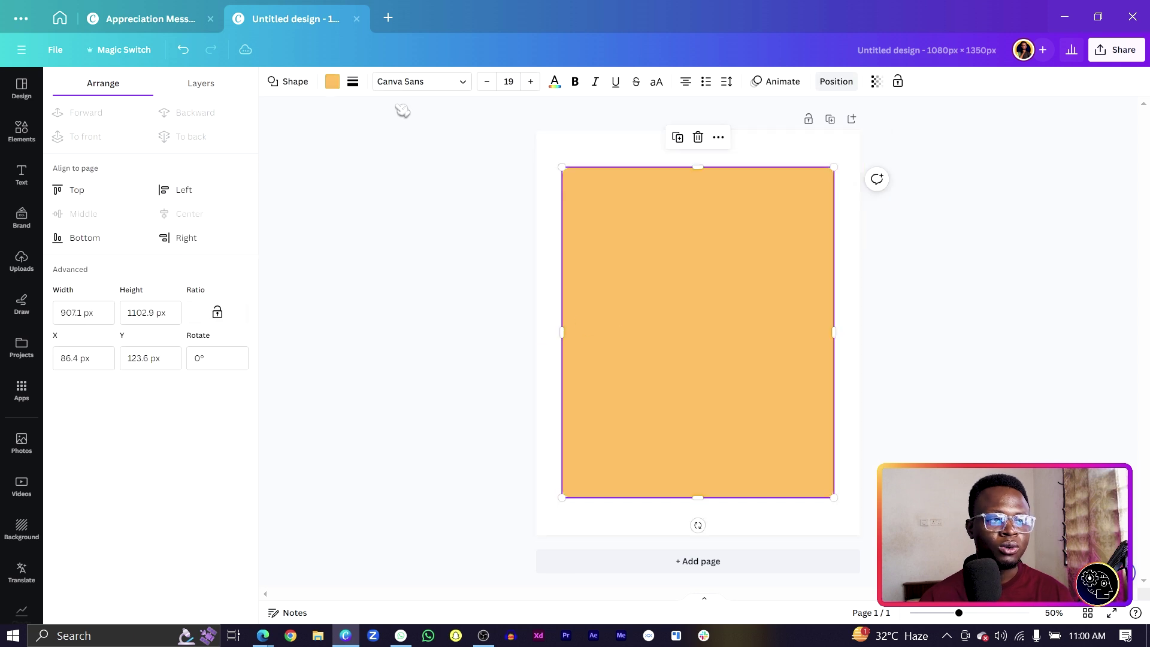
left_click(332, 84)
left_click(132, 244)
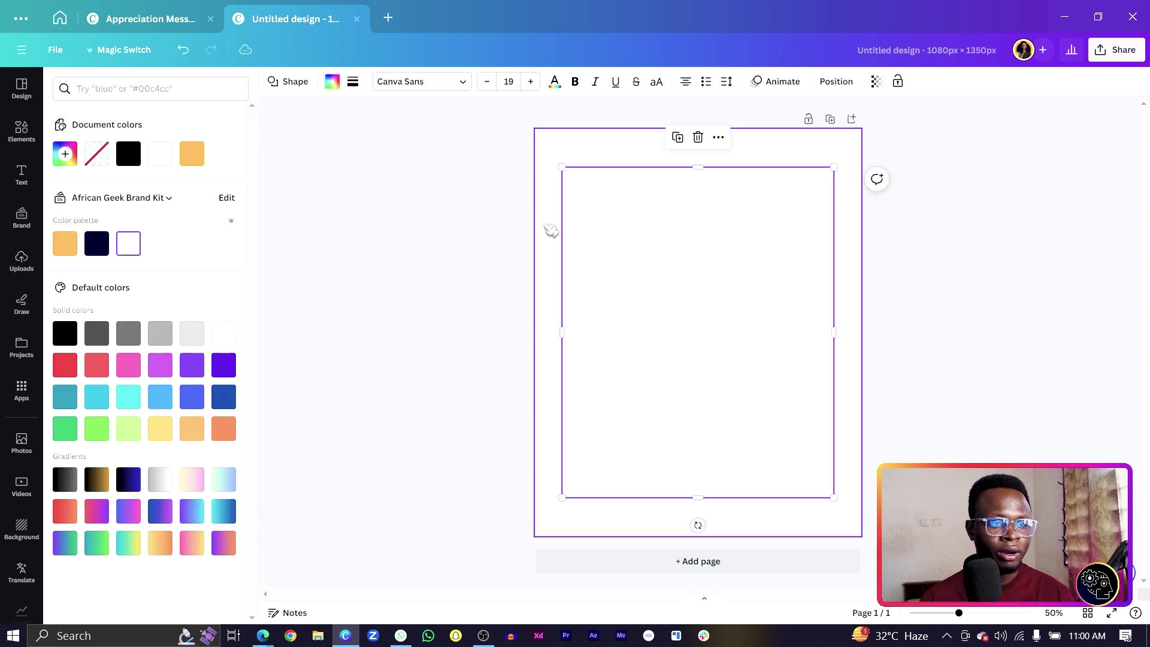
left_click(861, 379)
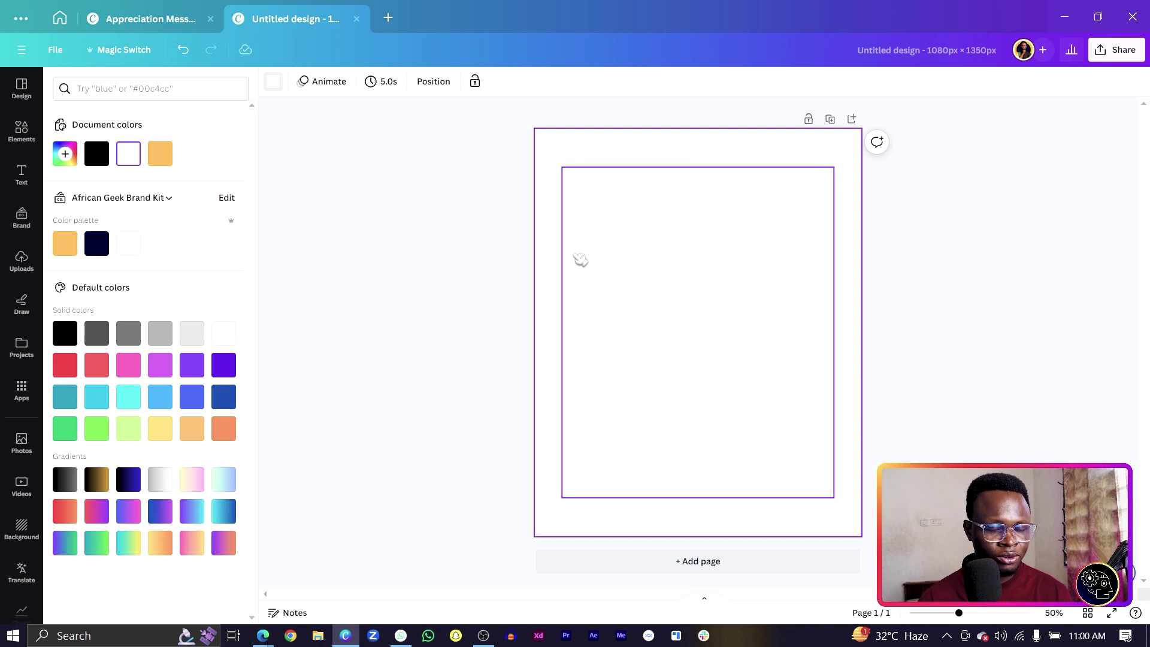
left_click(21, 129)
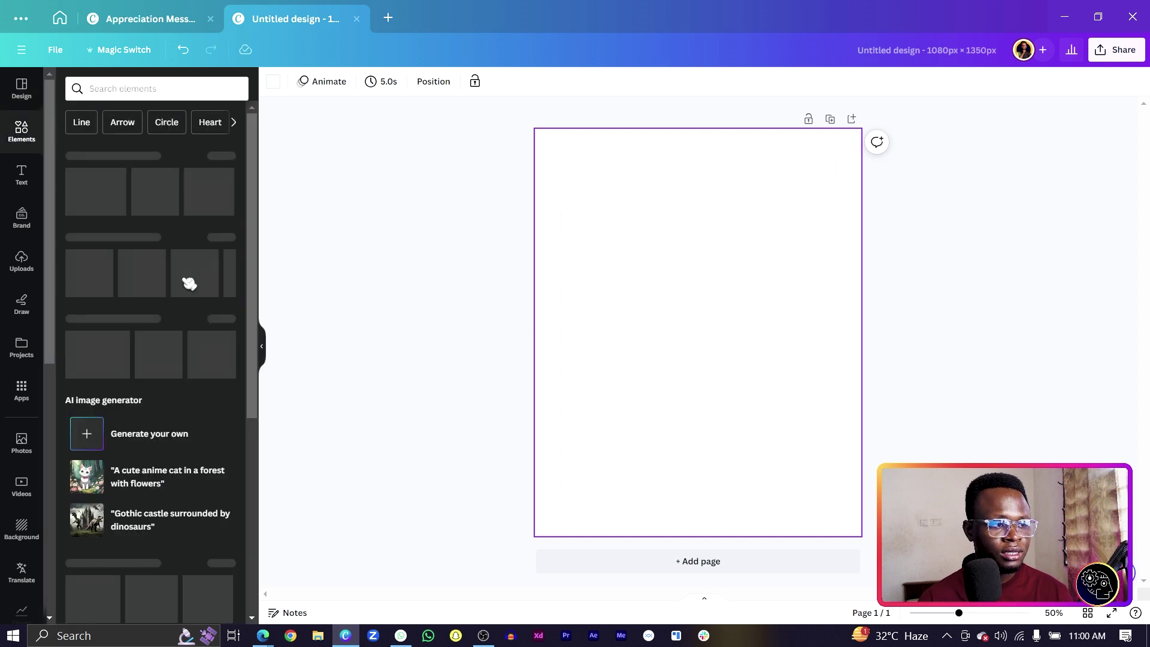
Add a circle photo frame from Elements and shrink it
scroll(185, 293, "down", 7)
scroll(180, 301, "down", 4)
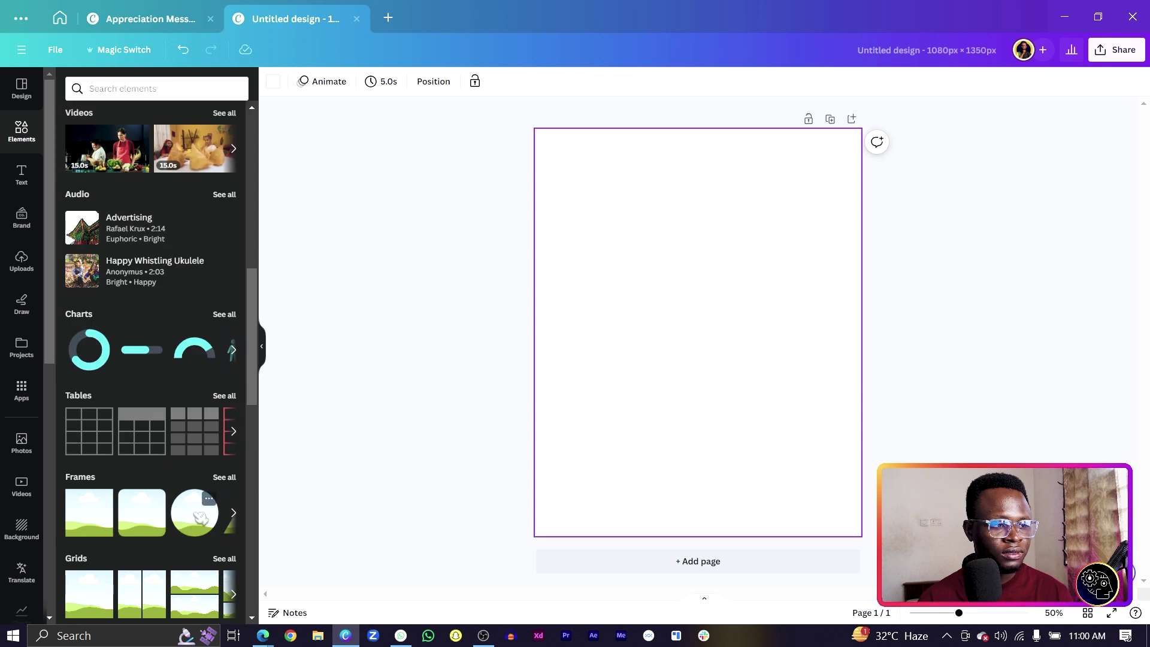
left_click(200, 517)
left_click_drag(615, 415, 665, 365)
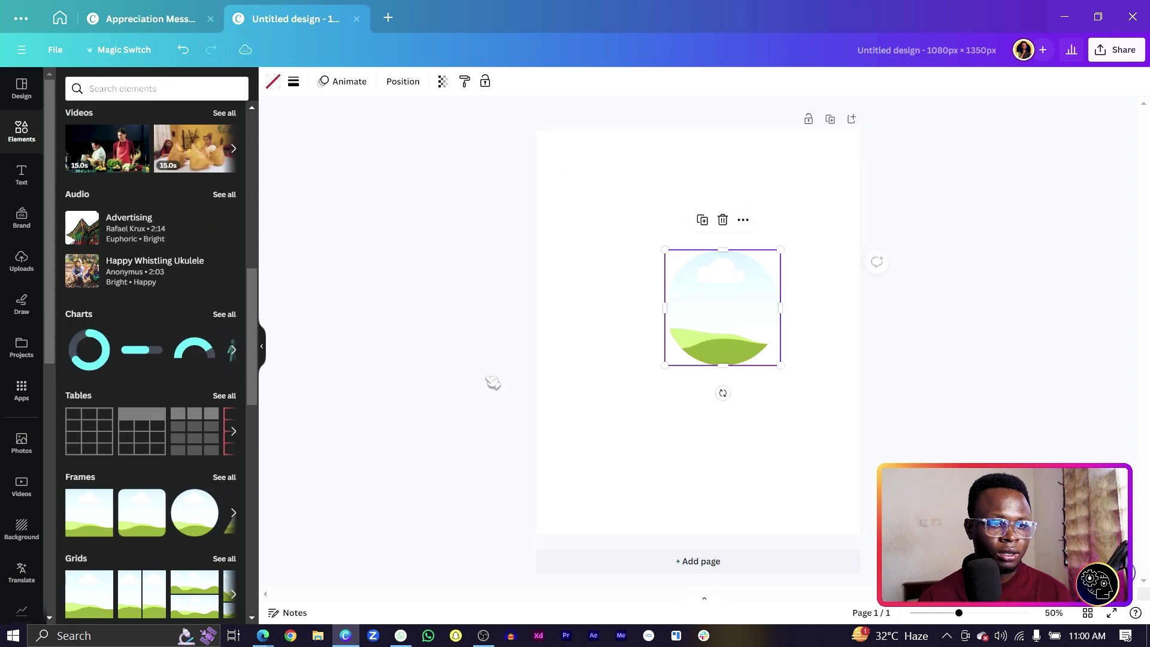
left_click(458, 364)
Add a circle shape with no fill and a thickened solid border
key("t")
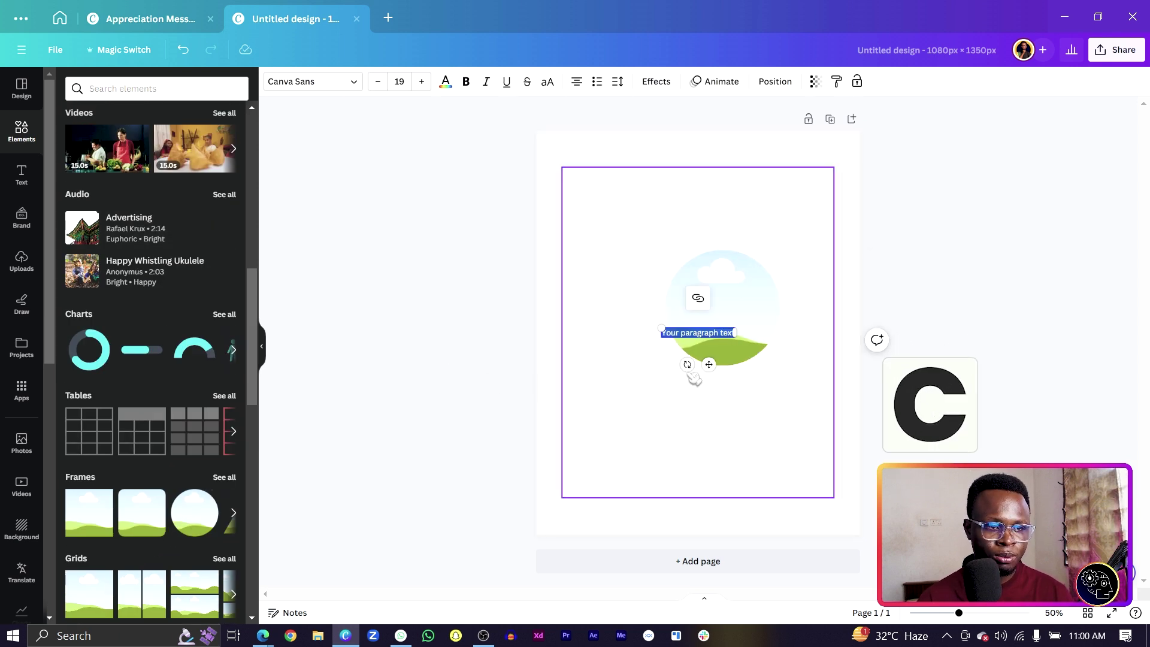
key("Delete")
key("c")
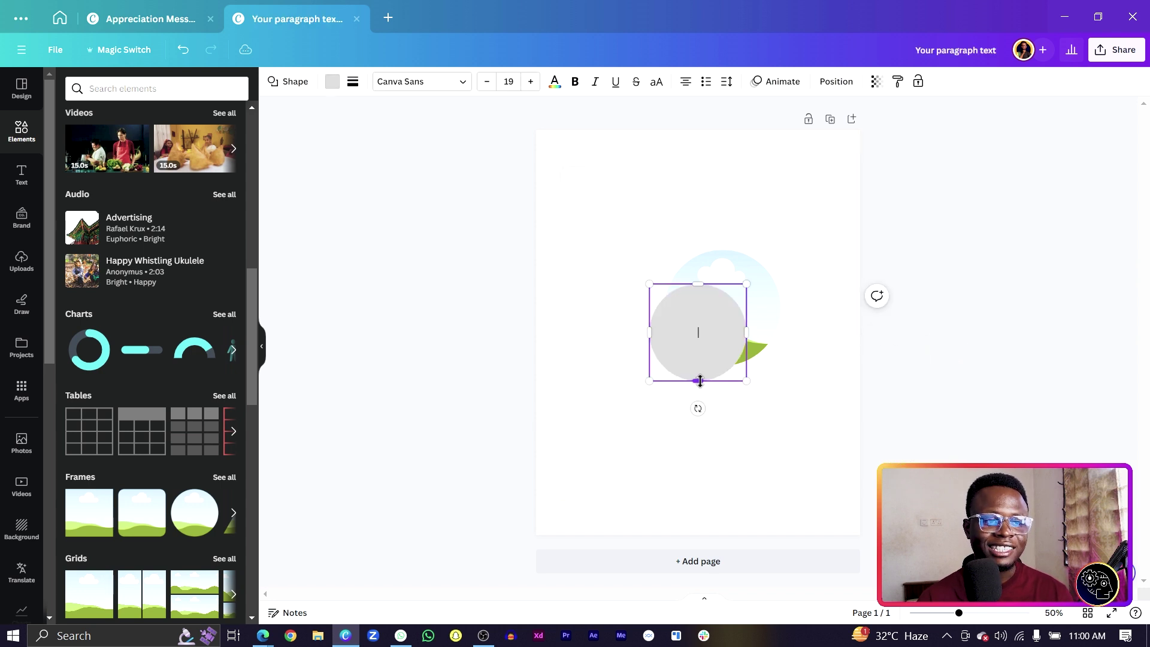
left_click_drag(703, 344, 657, 251)
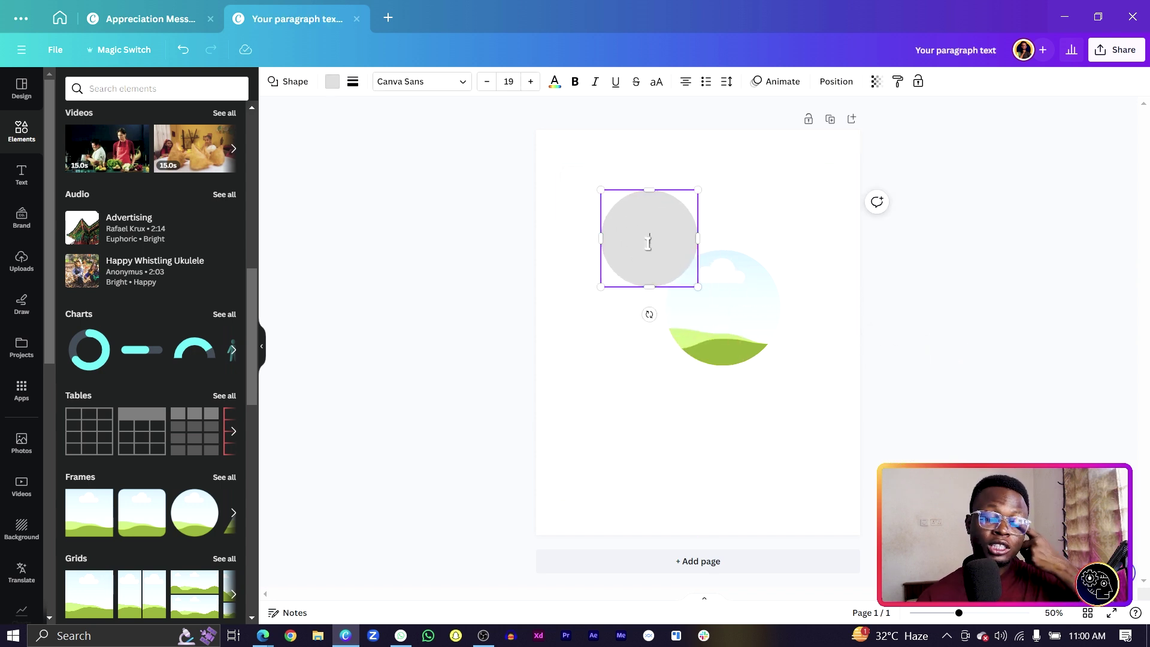
left_click(332, 81)
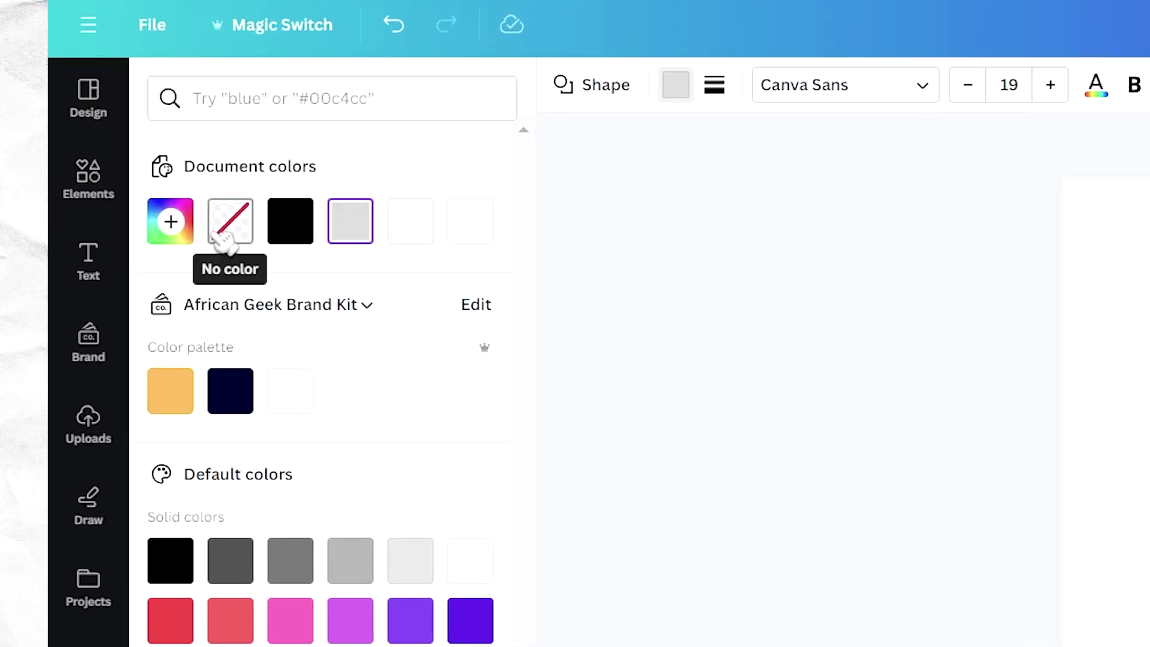
left_click(97, 155)
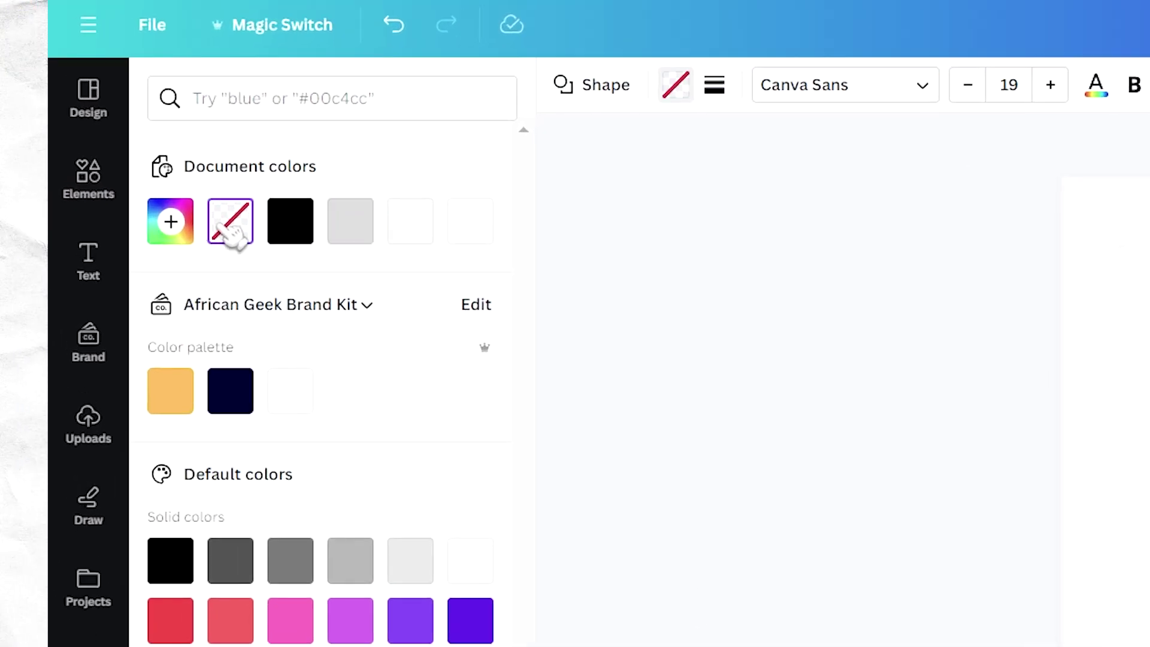
left_click(731, 86)
left_click(818, 151)
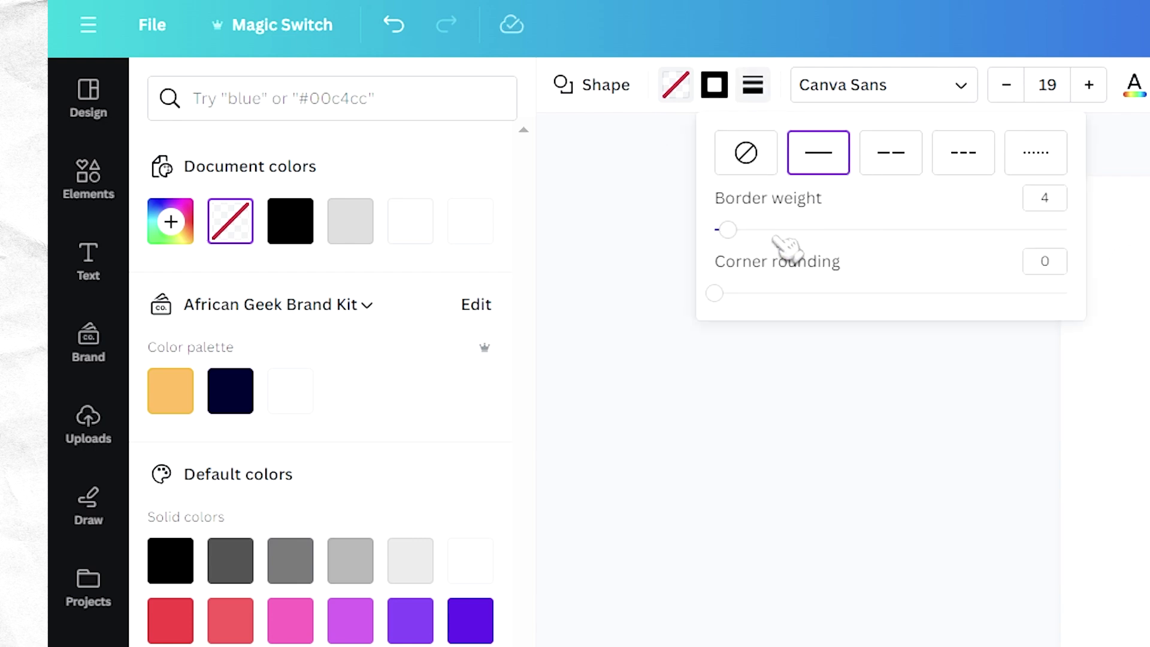
left_click_drag(727, 229, 756, 232)
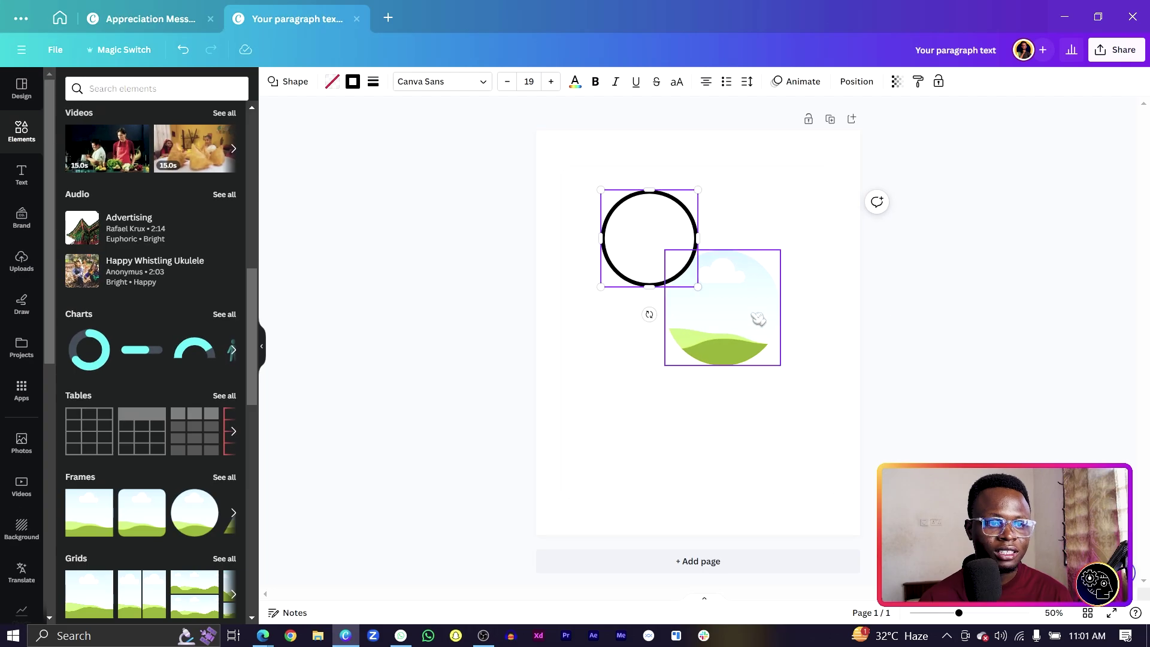
Move the landscape frame into the bordered circle and shrink it from the centre to 282 × 282
left_click_drag(757, 316, 678, 243)
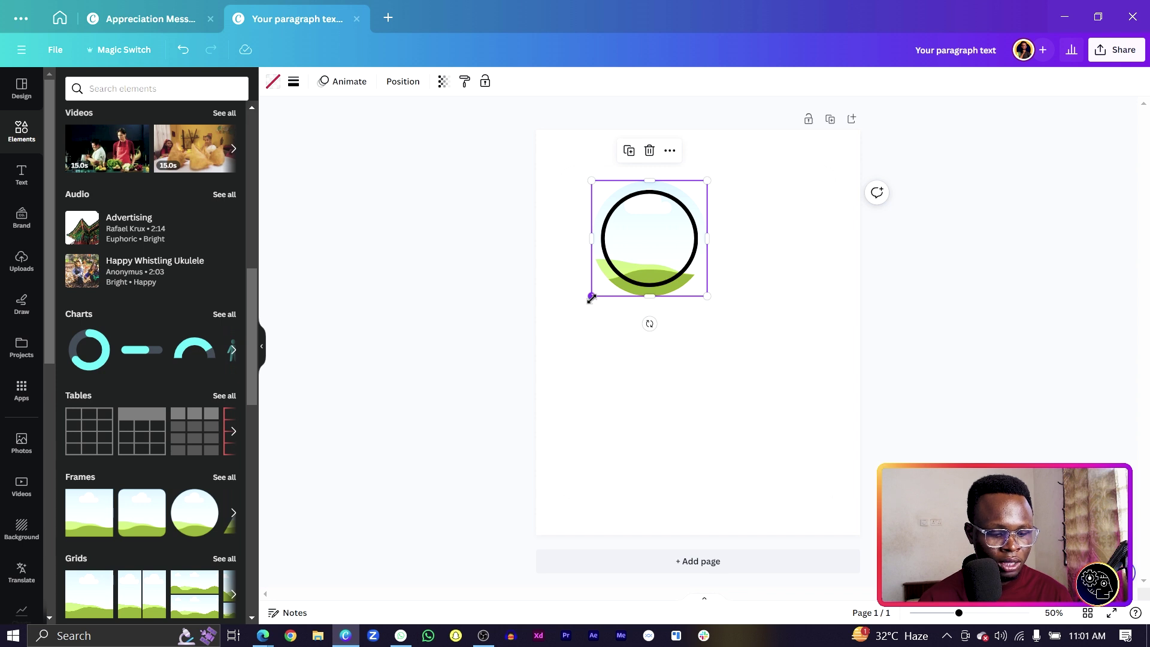
key("alt")
left_click_drag(592, 297, 609, 281)
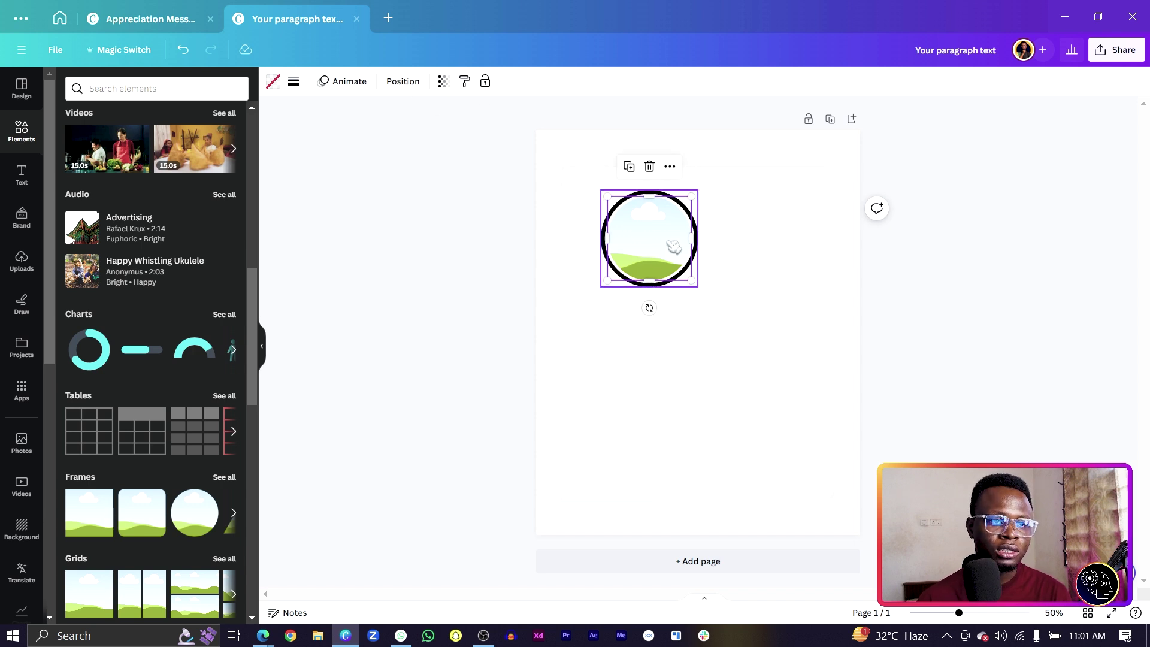
Reorder layers so the image frame sits above the circle outline, then switch to Edge
right_click(672, 246)
mouse_move(764, 393)
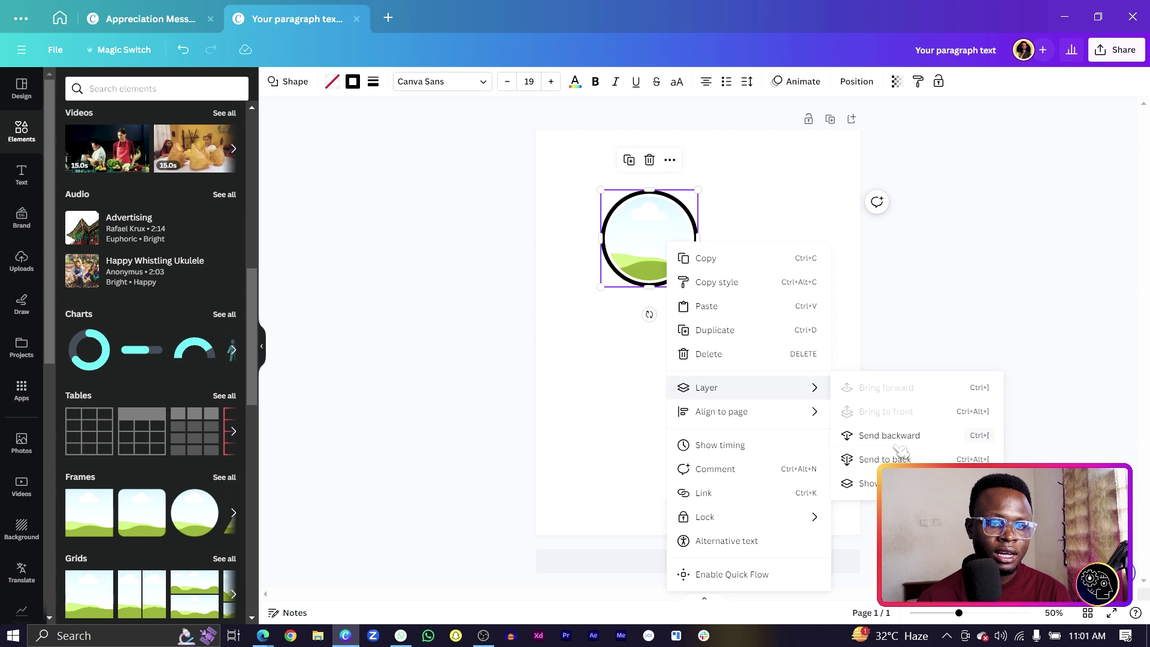
left_click(866, 483)
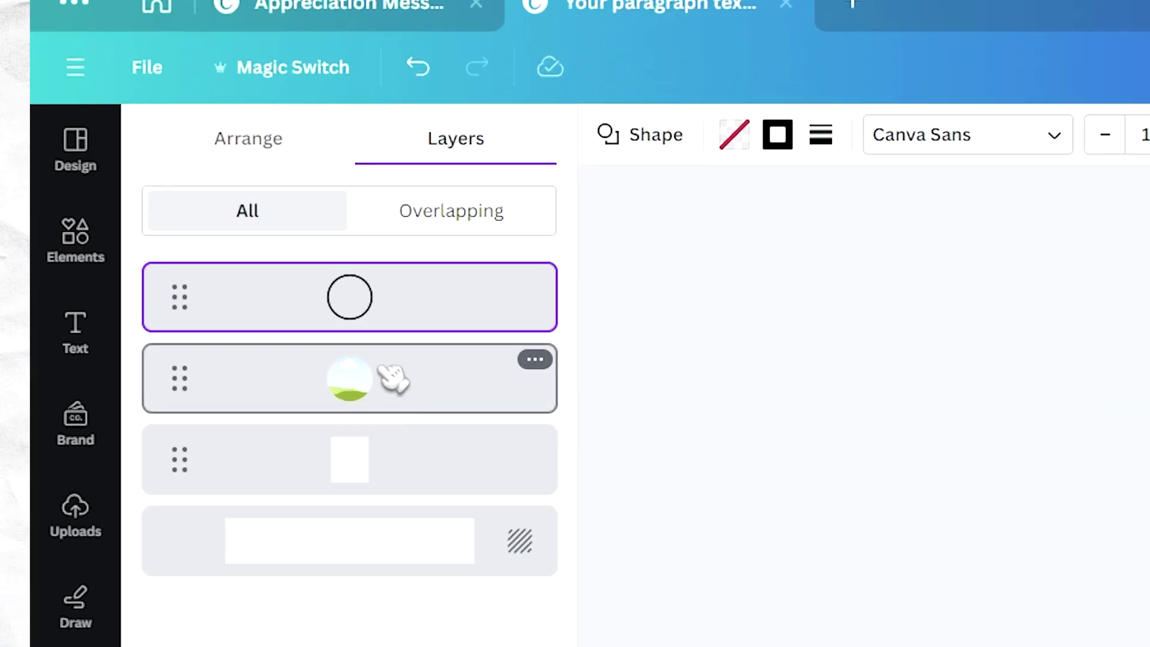
left_click_drag(170, 198, 160, 131)
left_click_drag(368, 240, 380, 251)
left_click_drag(413, 300, 468, 411)
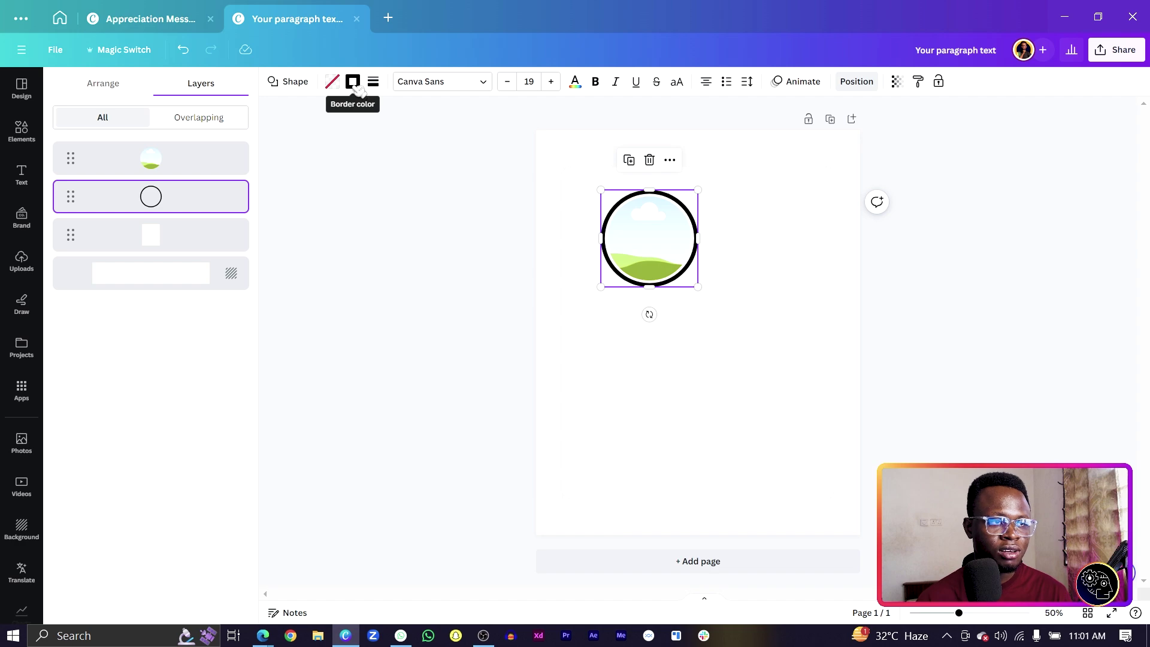
key("alt+Tab")
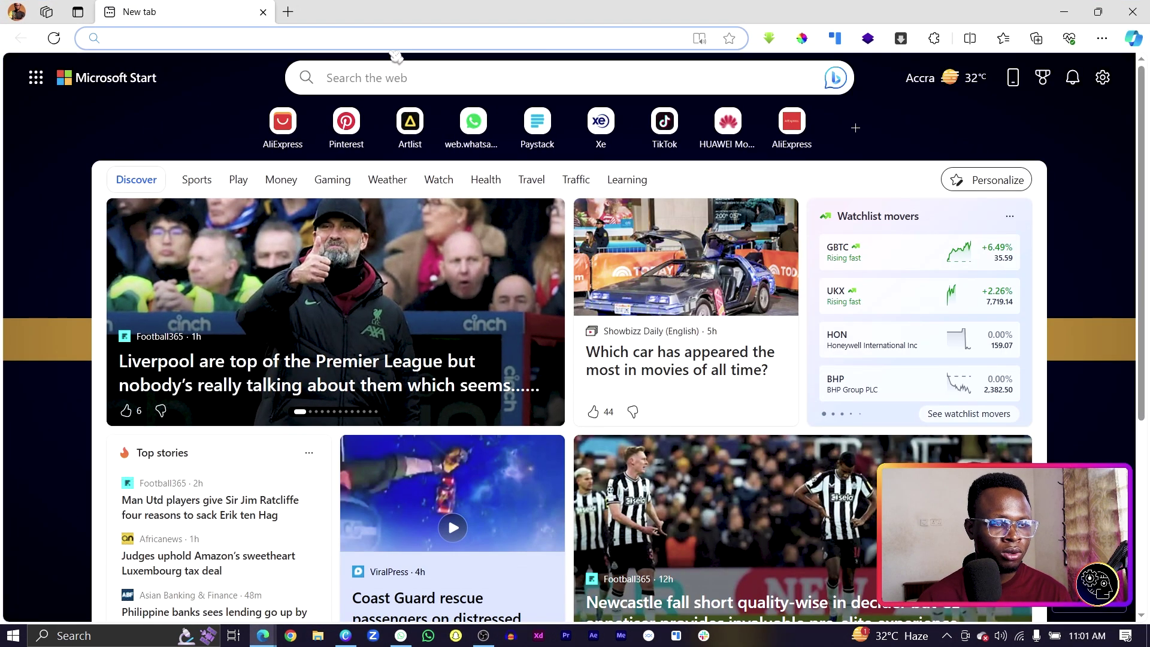
Search Bing for 'instagram color gradient' and open ColorKit's Instagram Gradient page
type("instagram co")
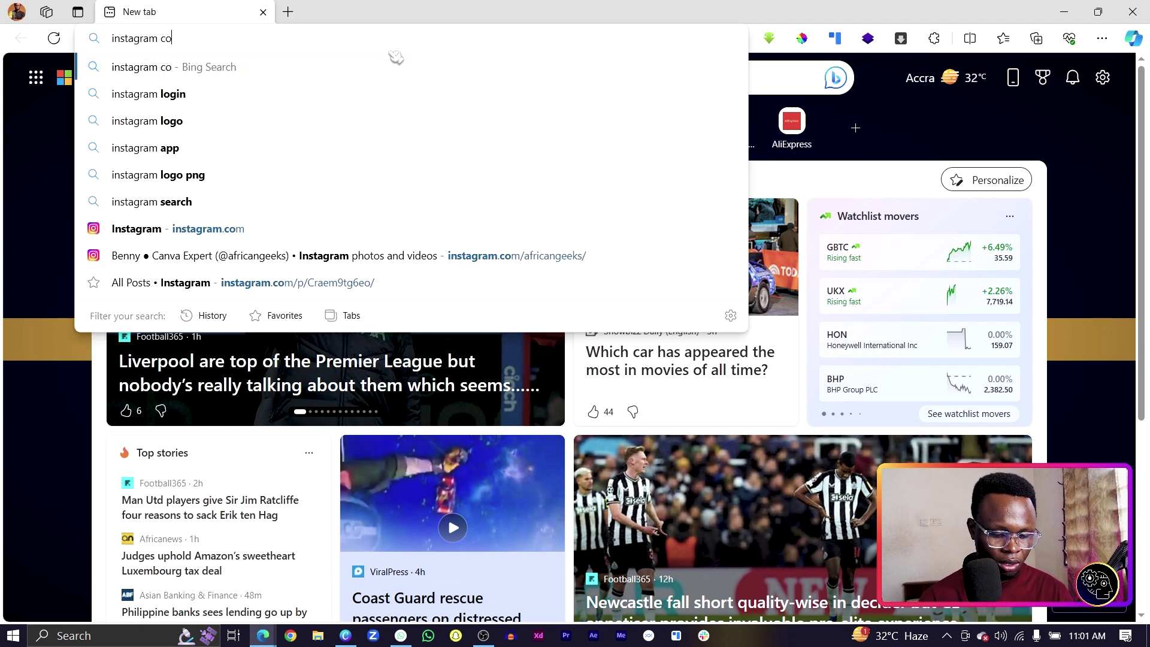
type("lor gra")
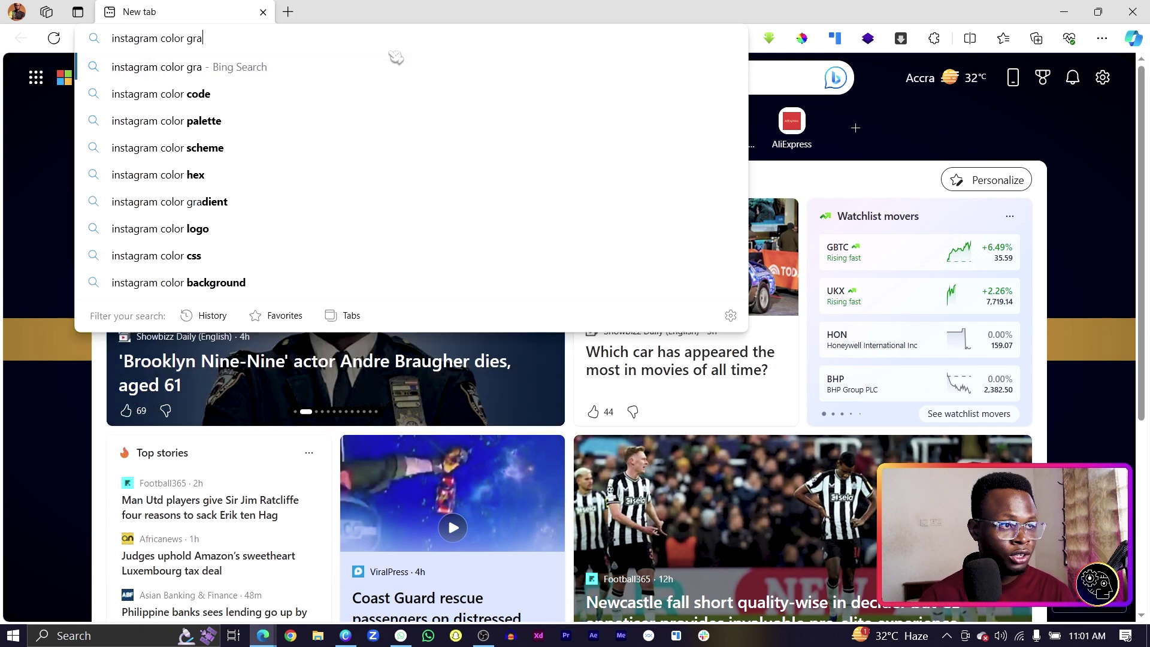
type("dient")
key("Return")
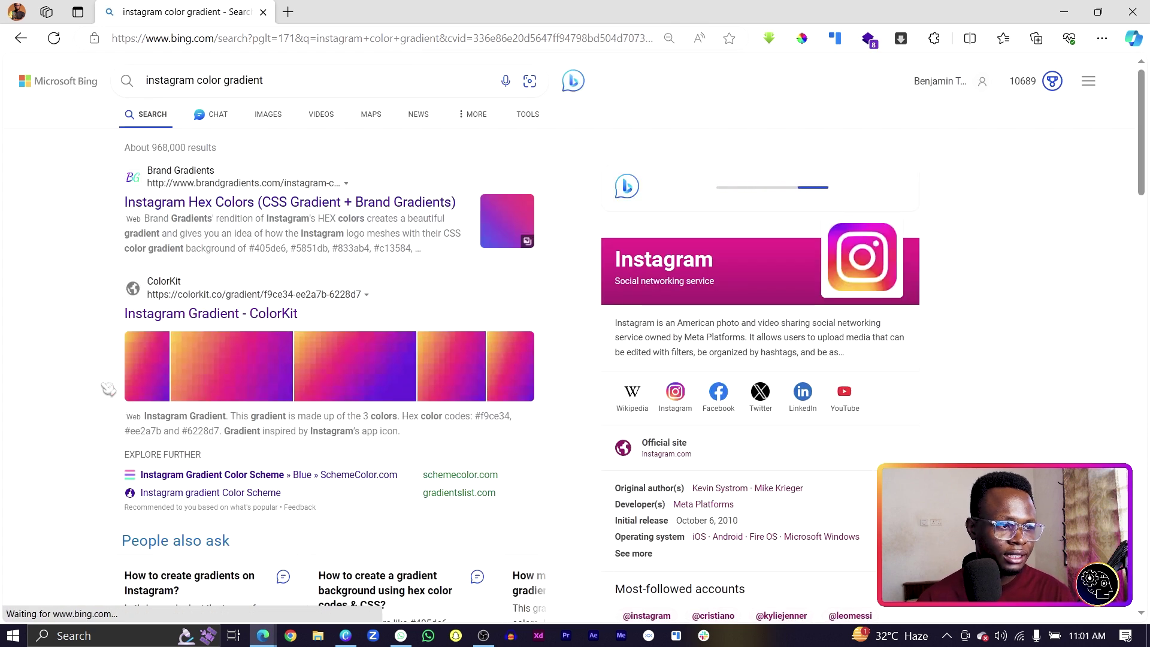
left_click(149, 367)
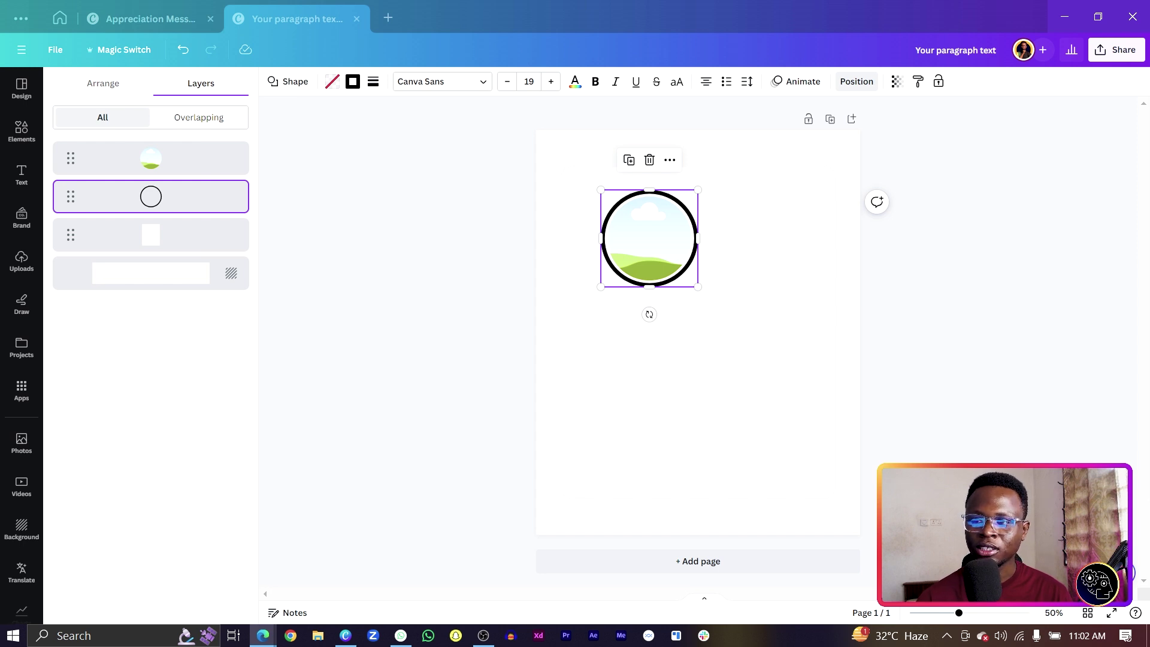
Make the circle's border colour a gradient with first stop #F9CE34
left_click(363, 84)
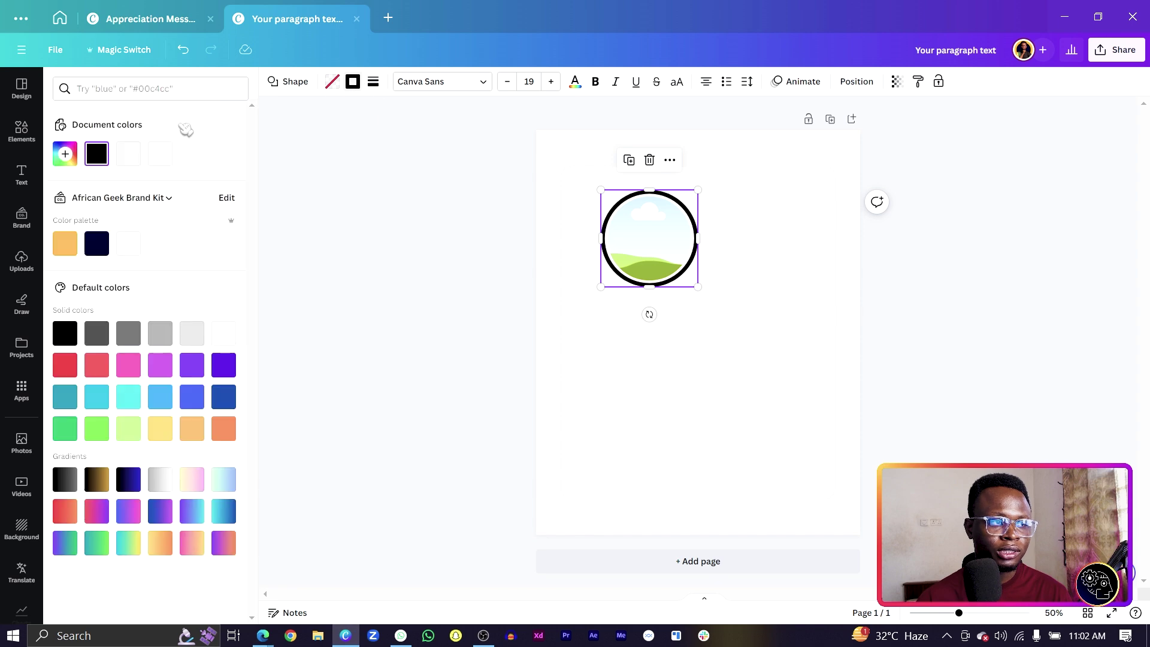
left_click(109, 157)
left_click(198, 187)
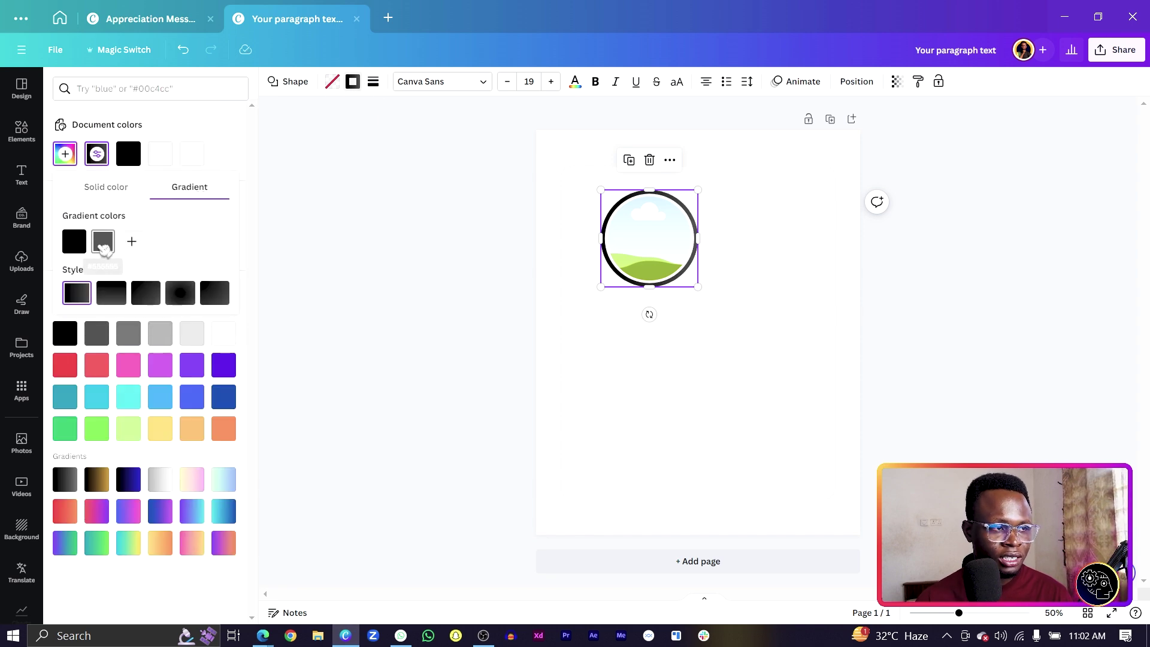
left_click(74, 241)
left_click(131, 378)
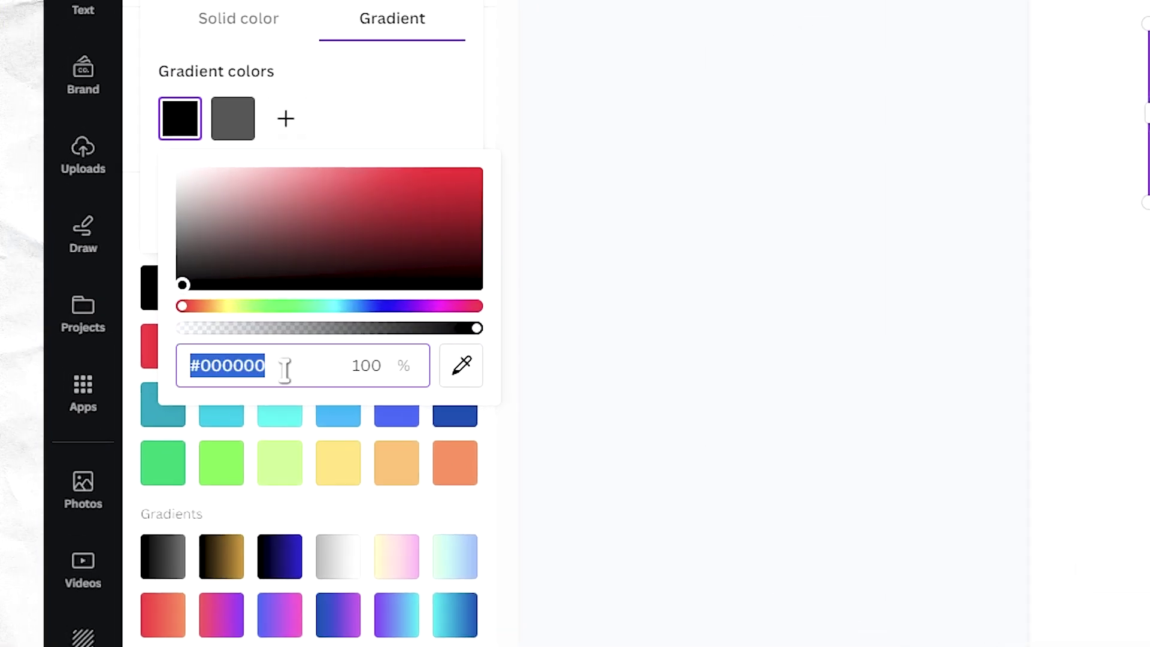
type("#F9CE34")
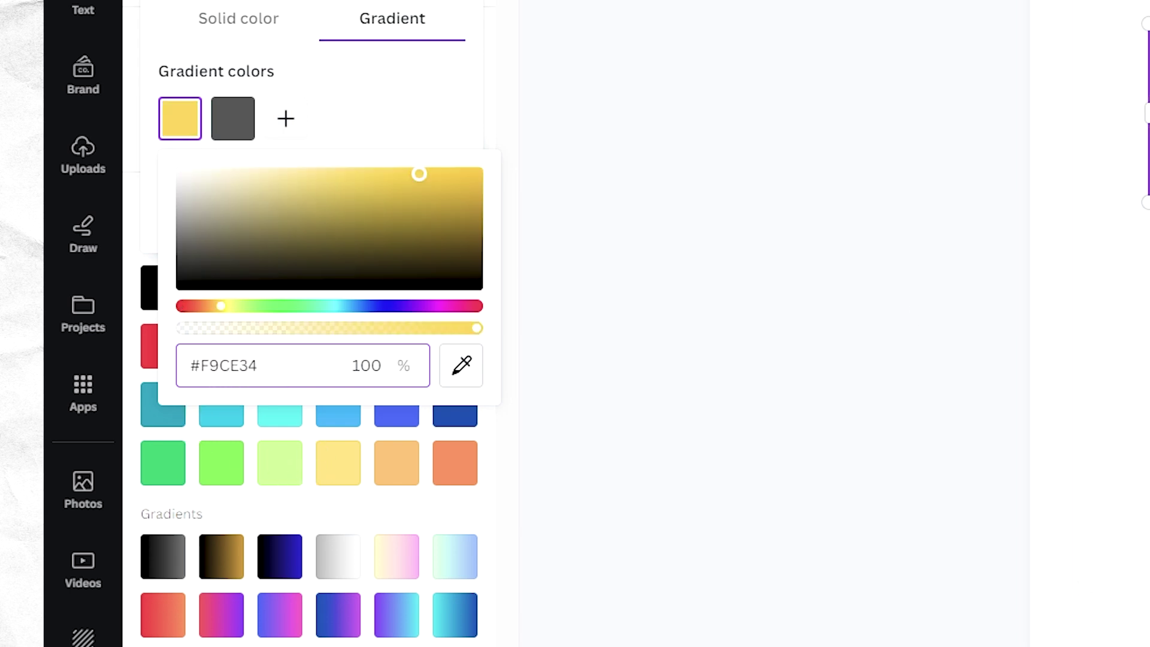
key("Return")
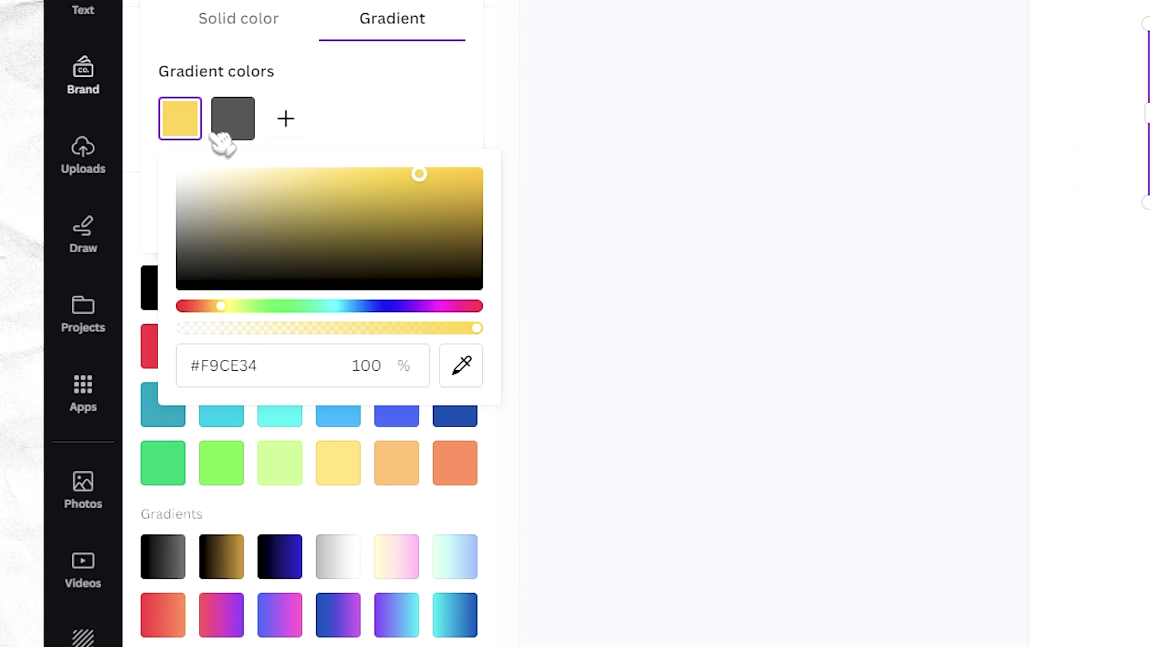
Set the second gradient stop to #EE2A7B and add a third stop #6228D7
left_click(313, 365)
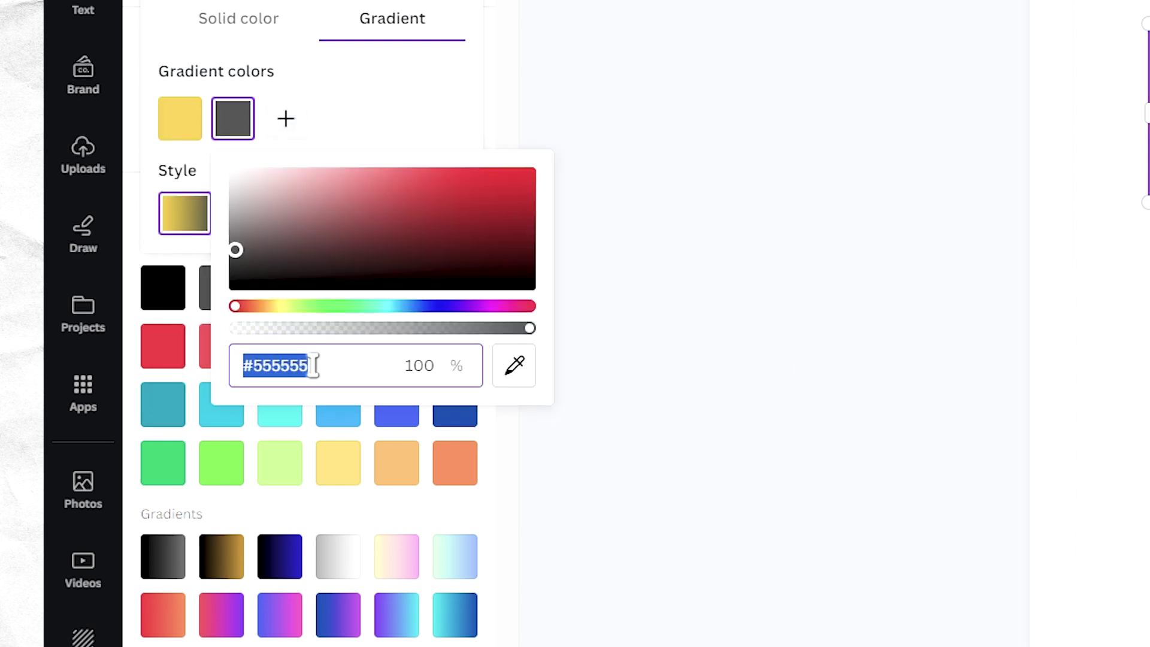
type("#EE2A7B")
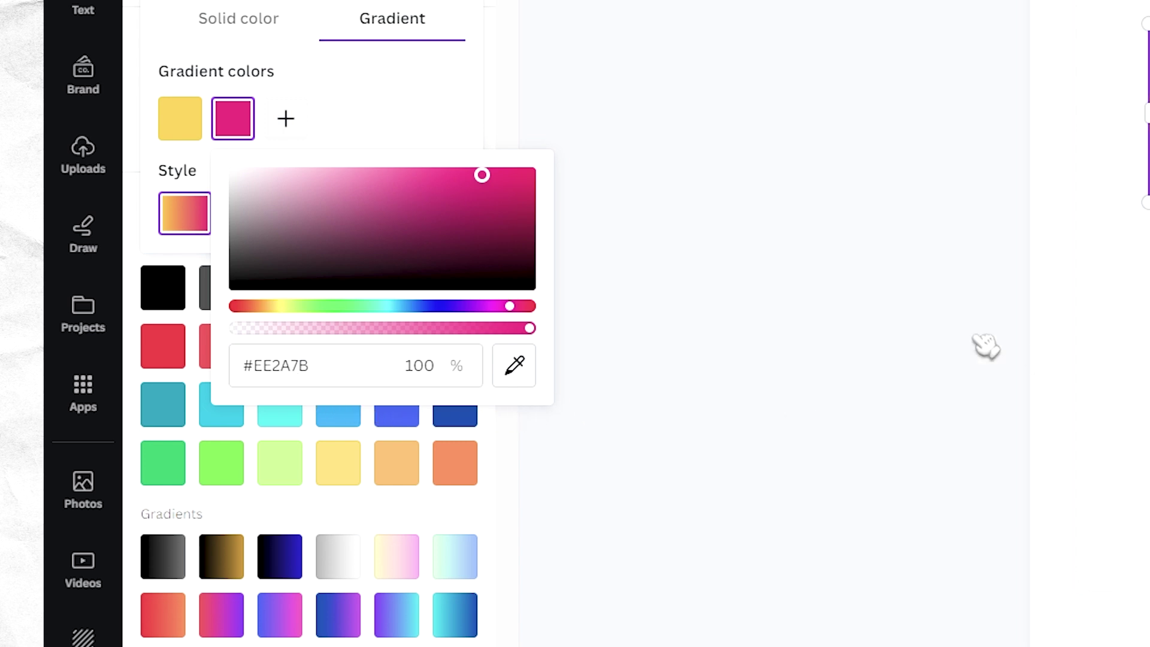
left_click(289, 119)
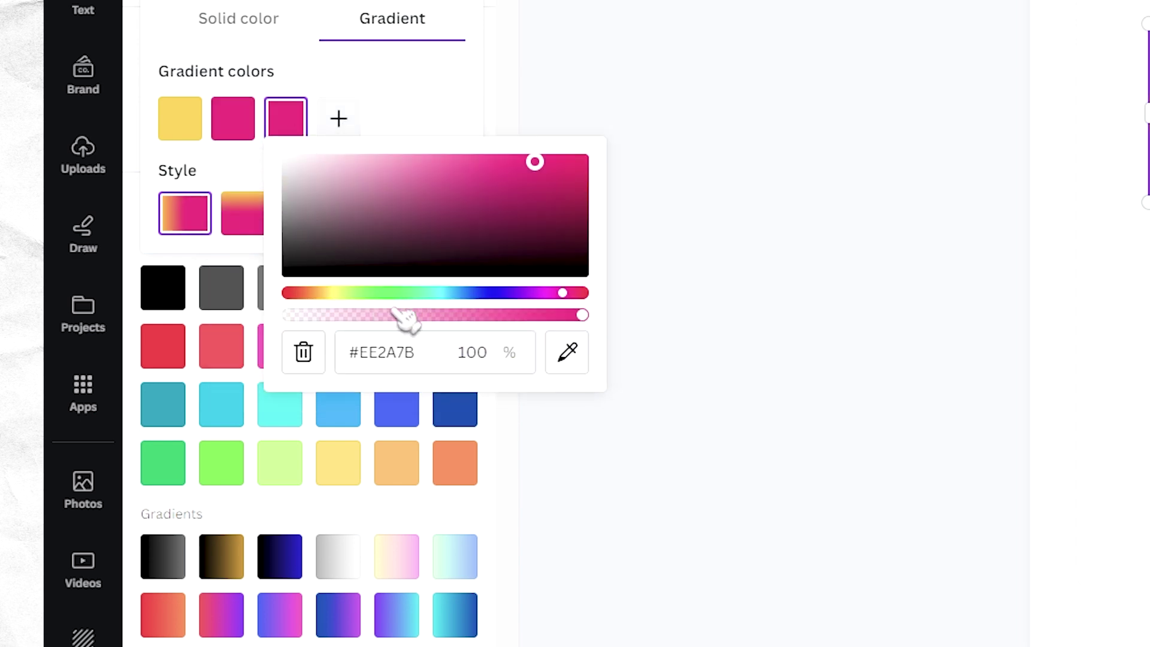
left_click(420, 348)
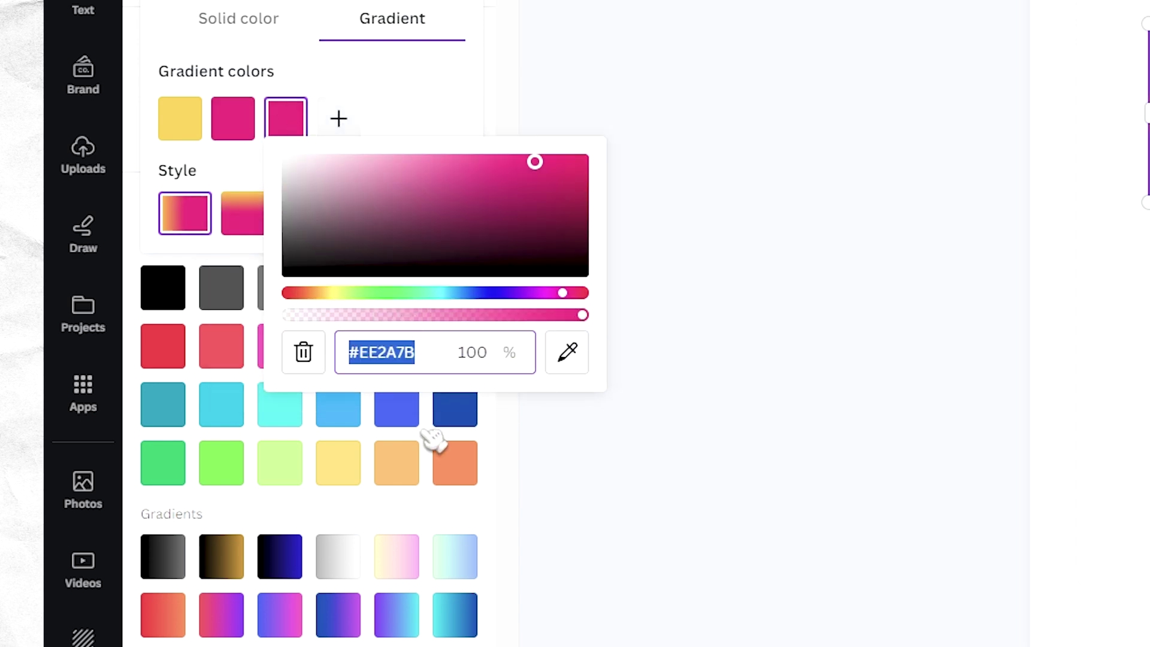
type("#6228D7")
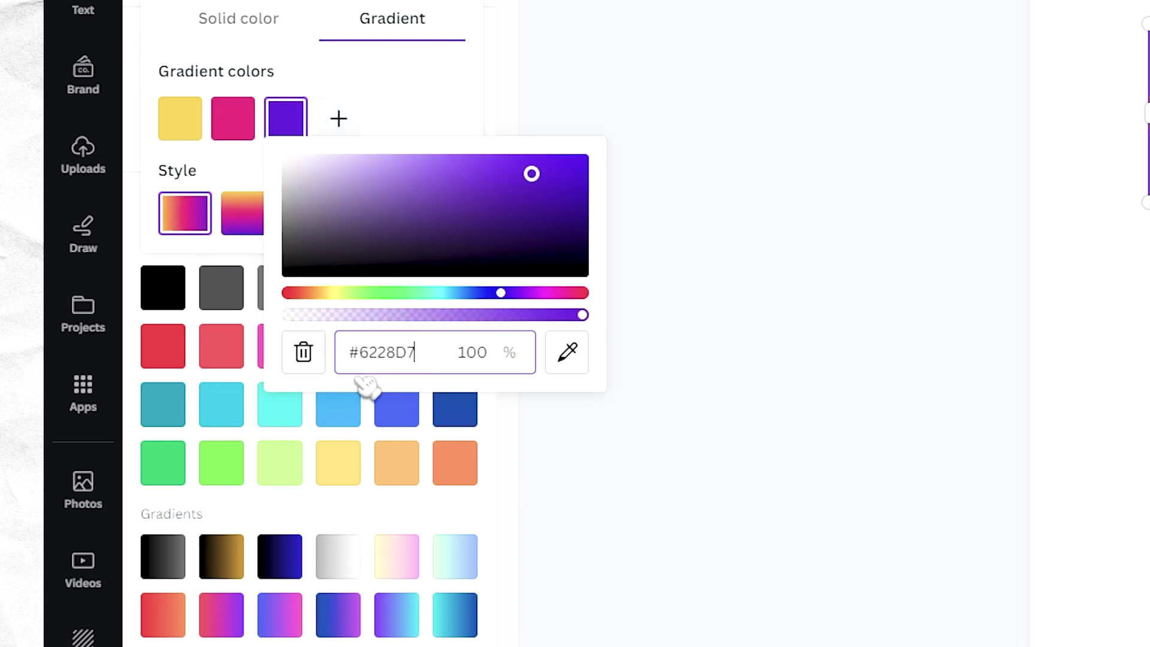
left_click(803, 381)
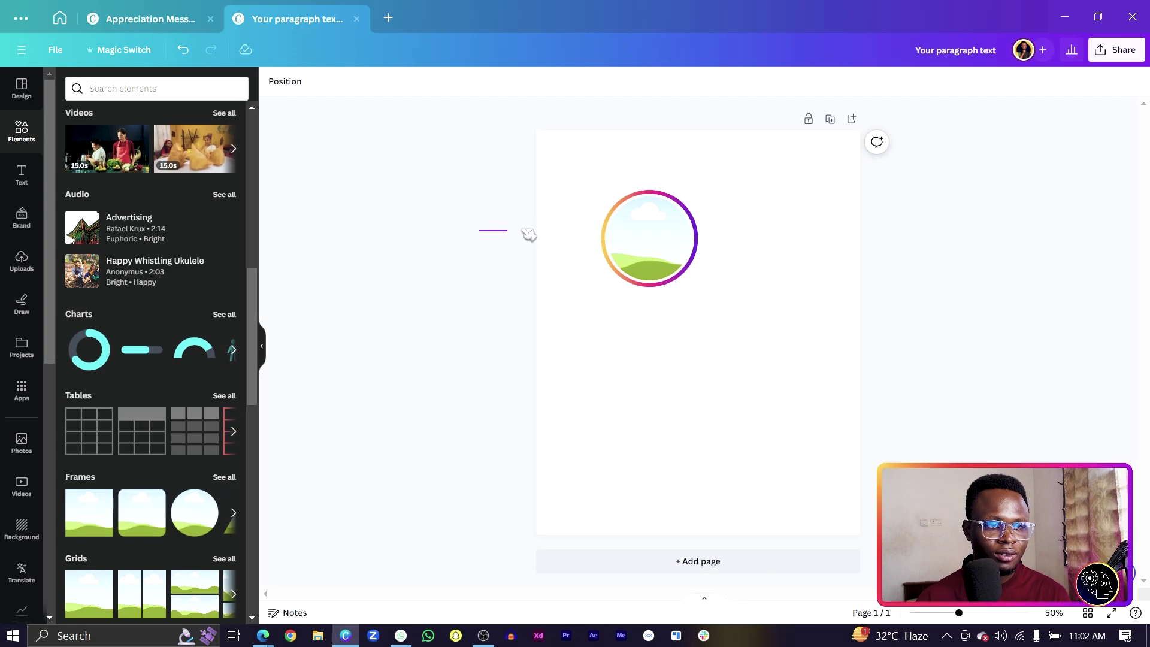
Select the photo frame and gradient ring together and shrink them as one
left_click_drag(529, 234, 798, 334)
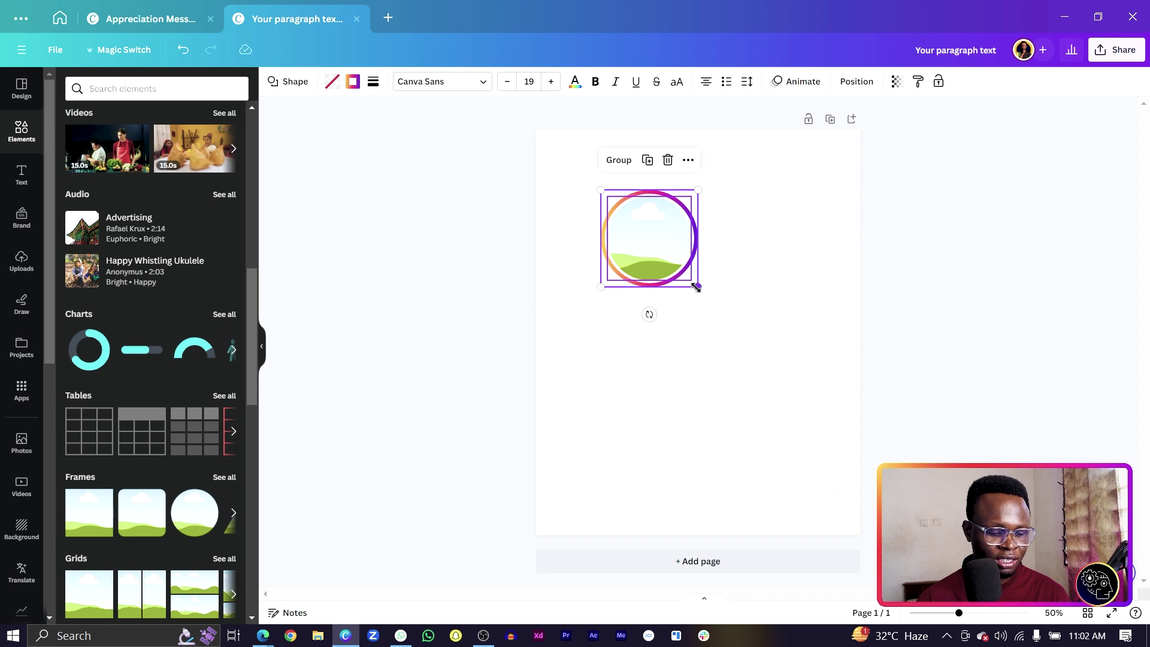
left_click_drag(695, 287, 607, 230)
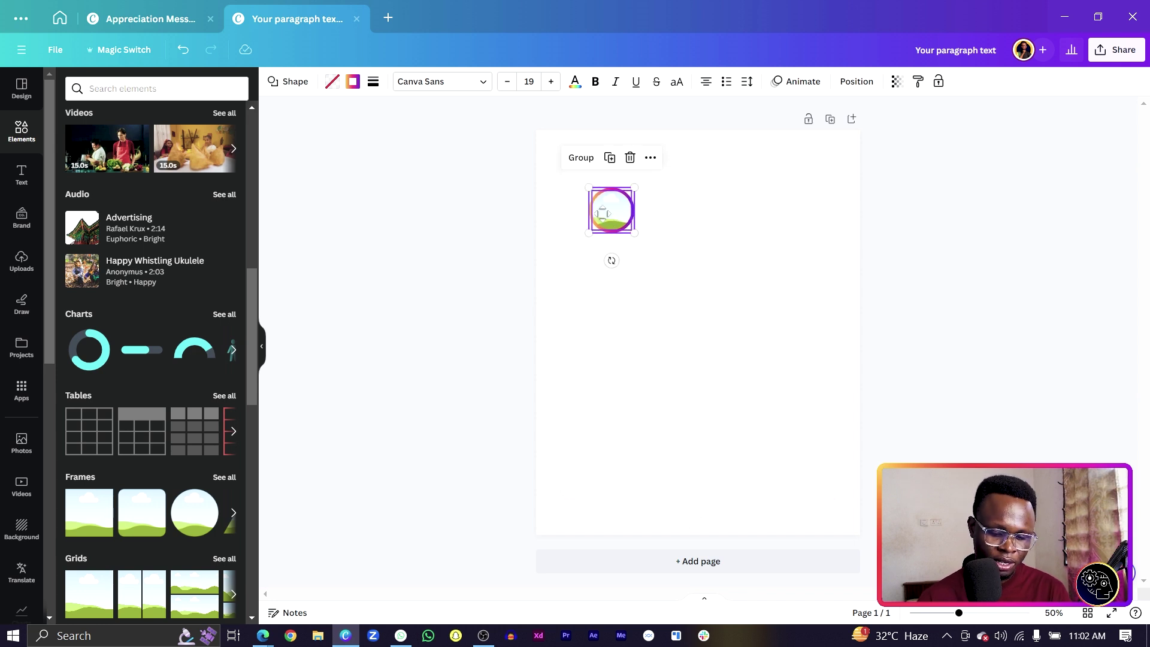
scroll(602, 213, "up", 3)
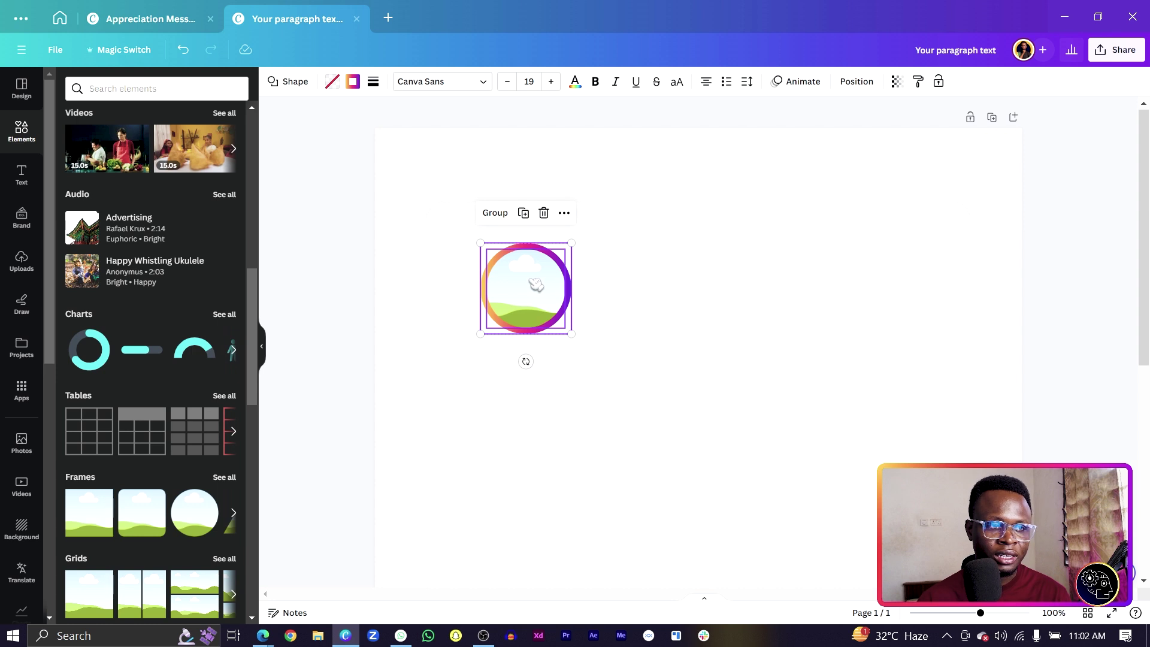
left_click(405, 259)
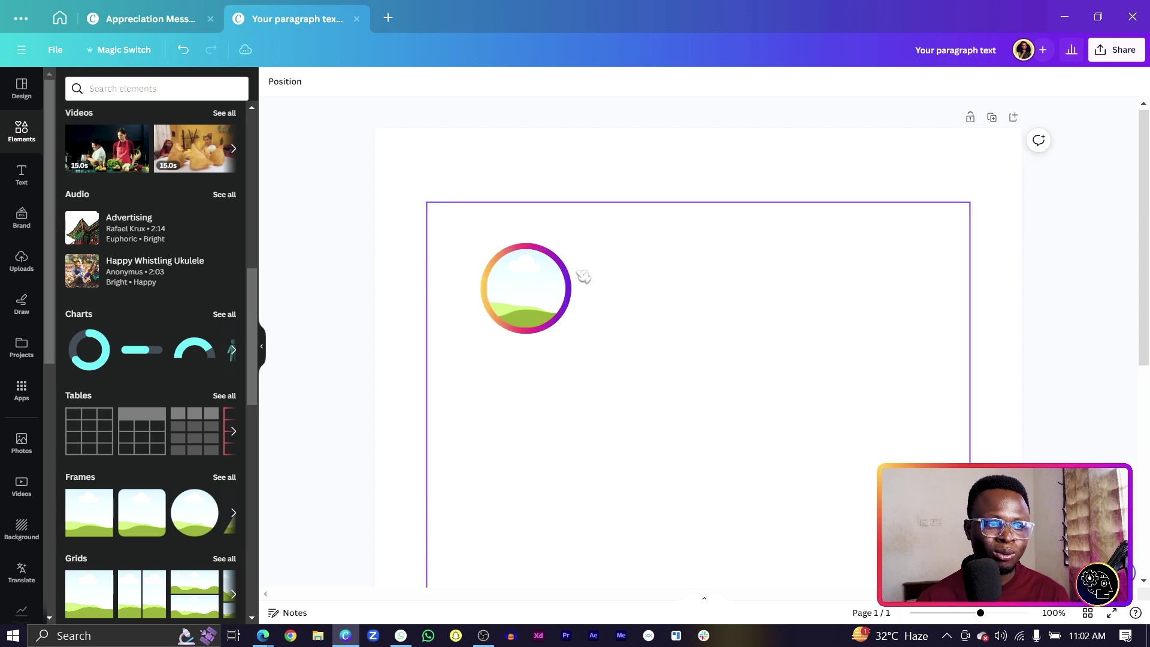
Thin the gradient ring's border weight to 6 and nudge the photo frame slightly left
left_click(548, 252)
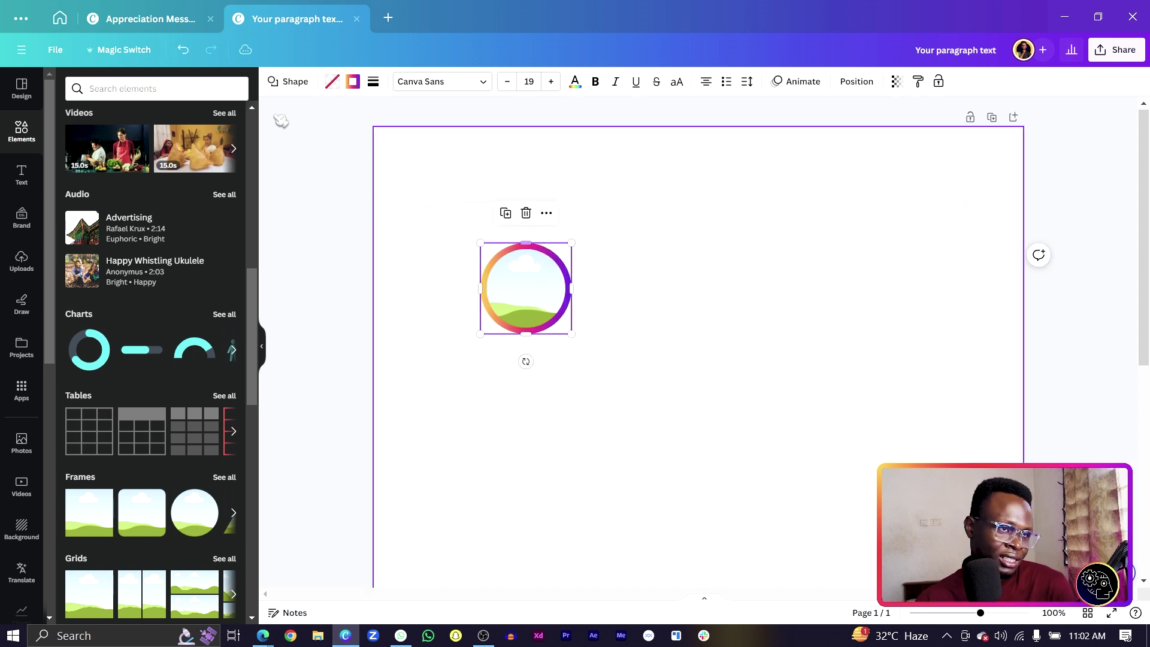
left_click(374, 81)
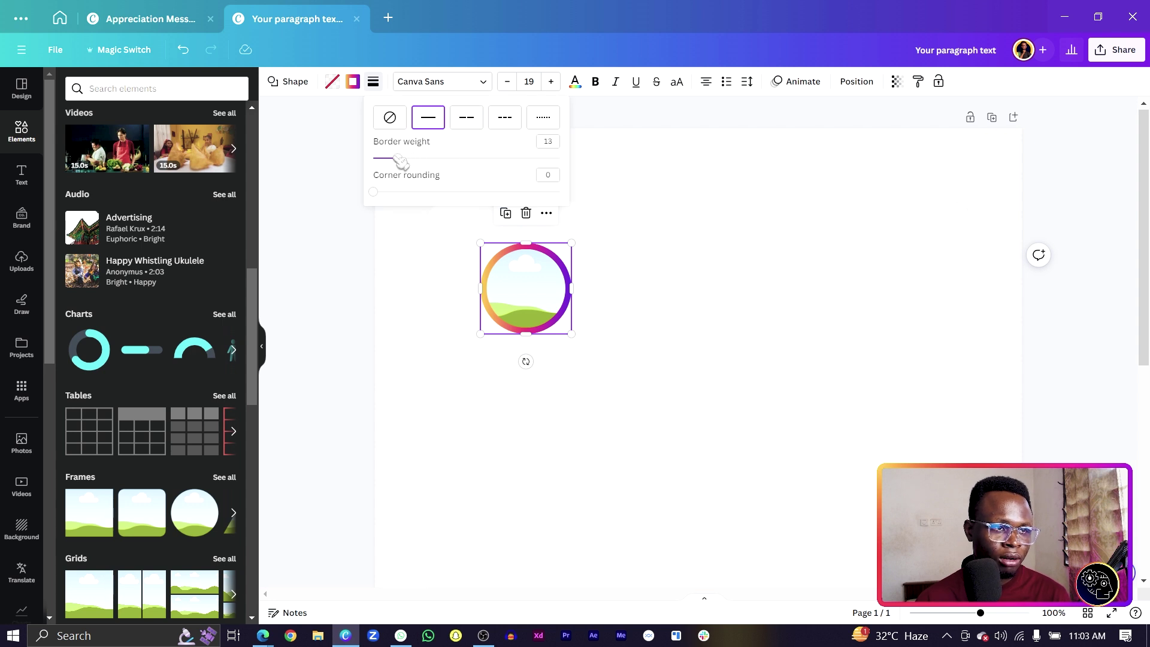
left_click_drag(399, 159, 389, 160)
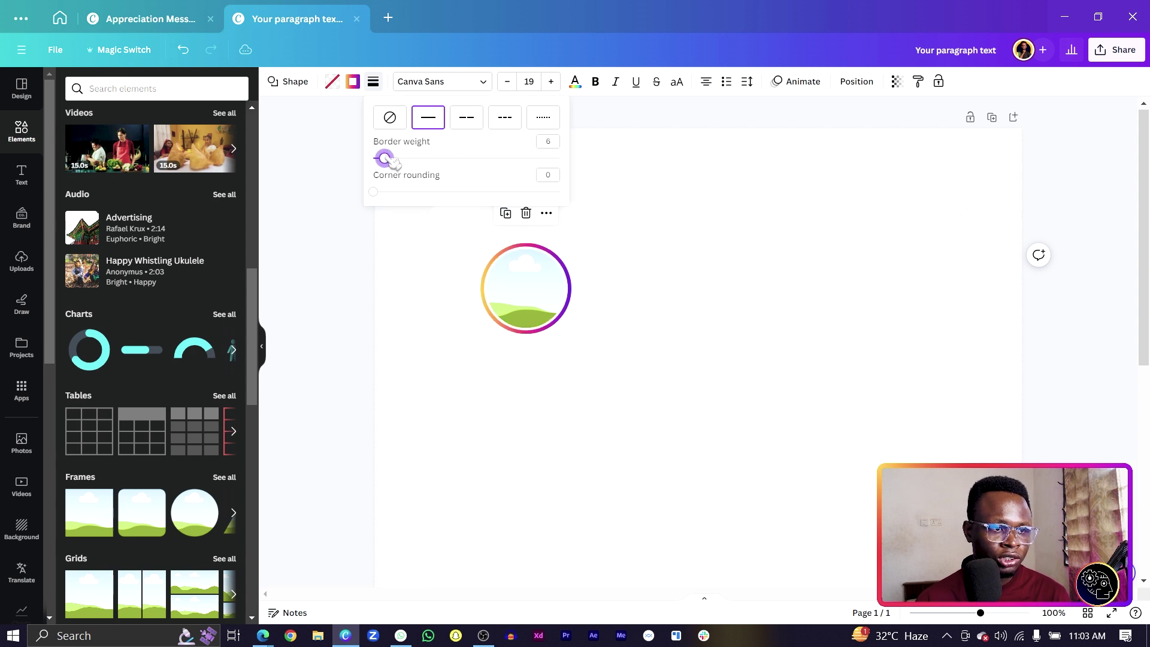
left_click(311, 276)
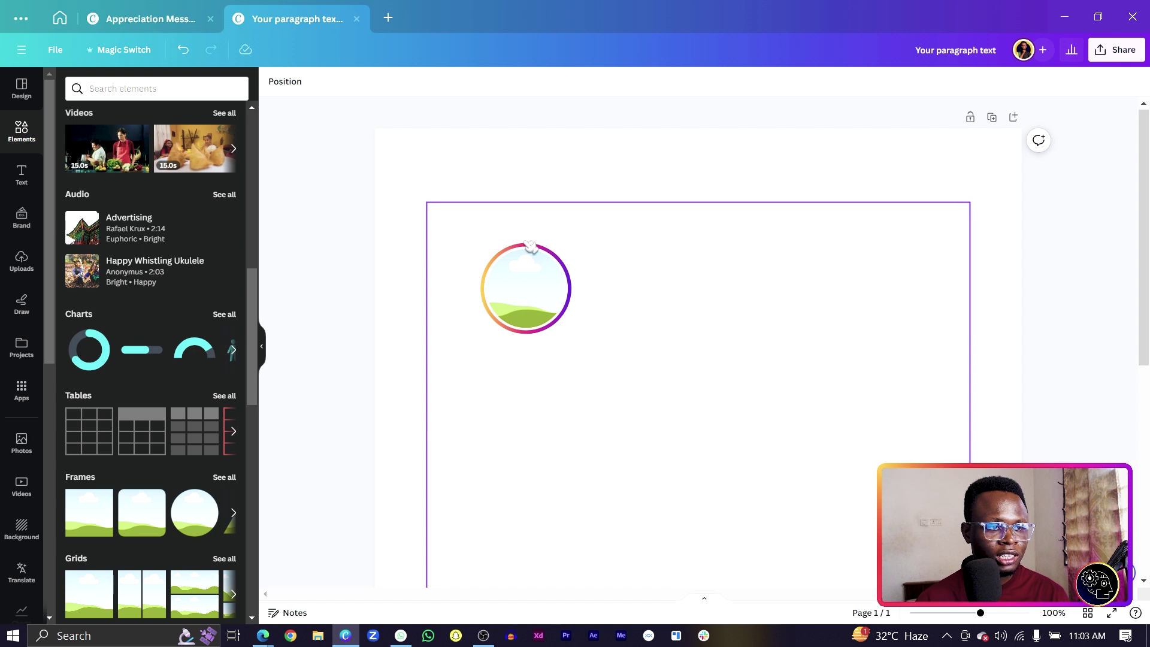
left_click(527, 273)
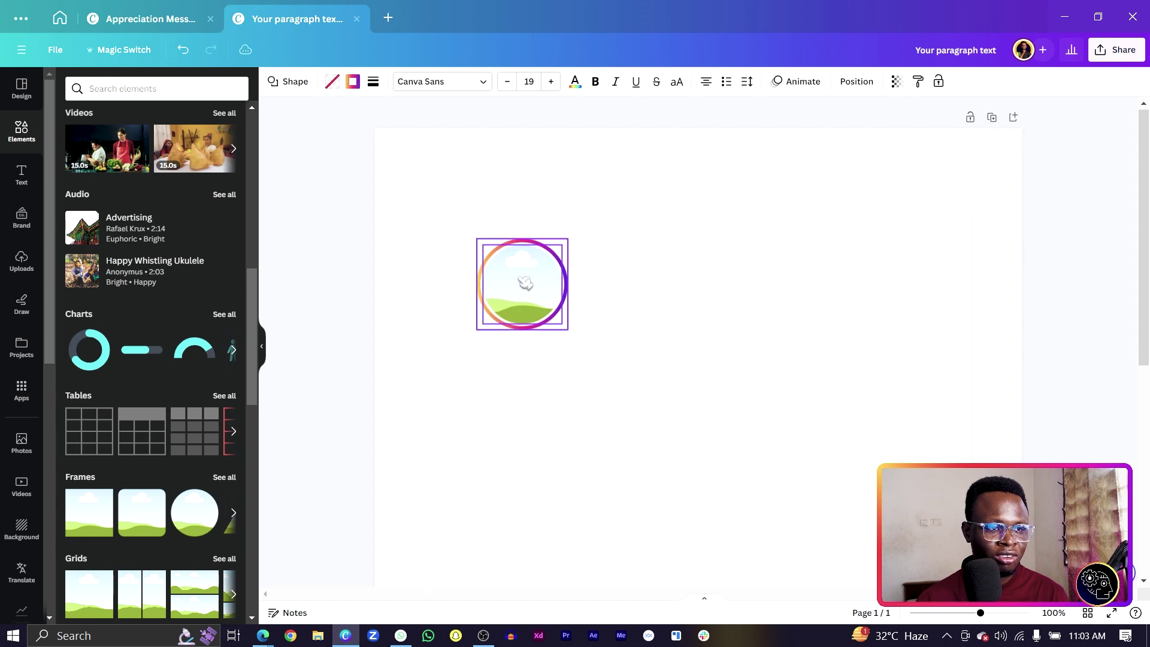
left_click_drag(525, 282, 519, 281)
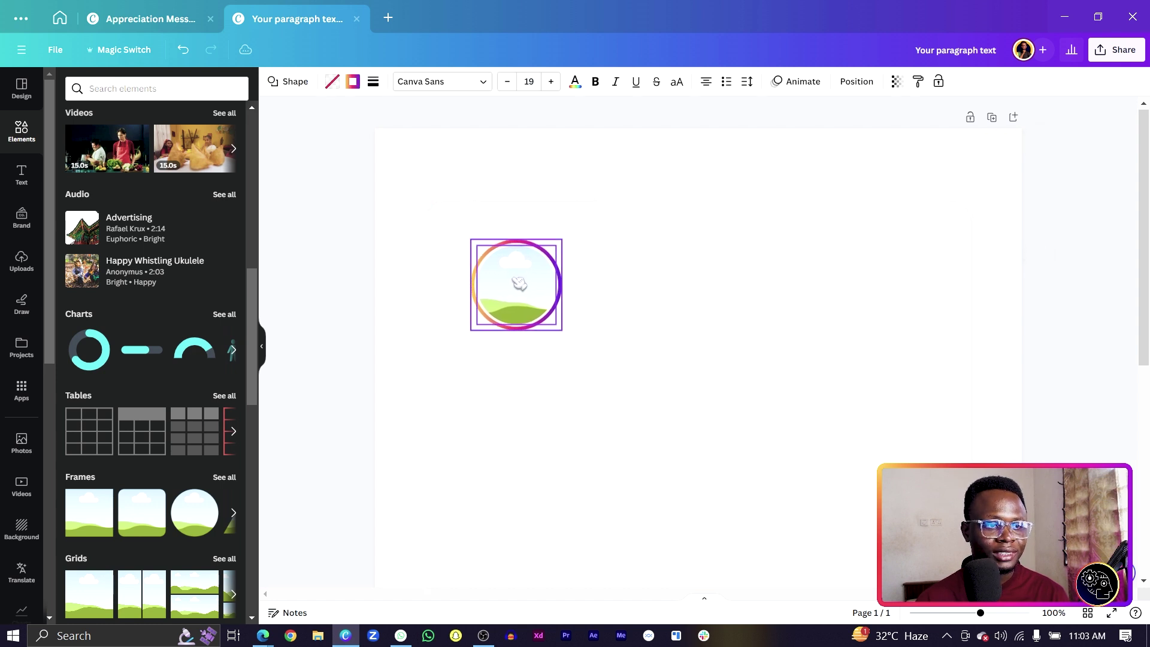
left_click(618, 130)
Place a text box beside the avatar reading 'africangeeks' in bold
double_click(614, 300)
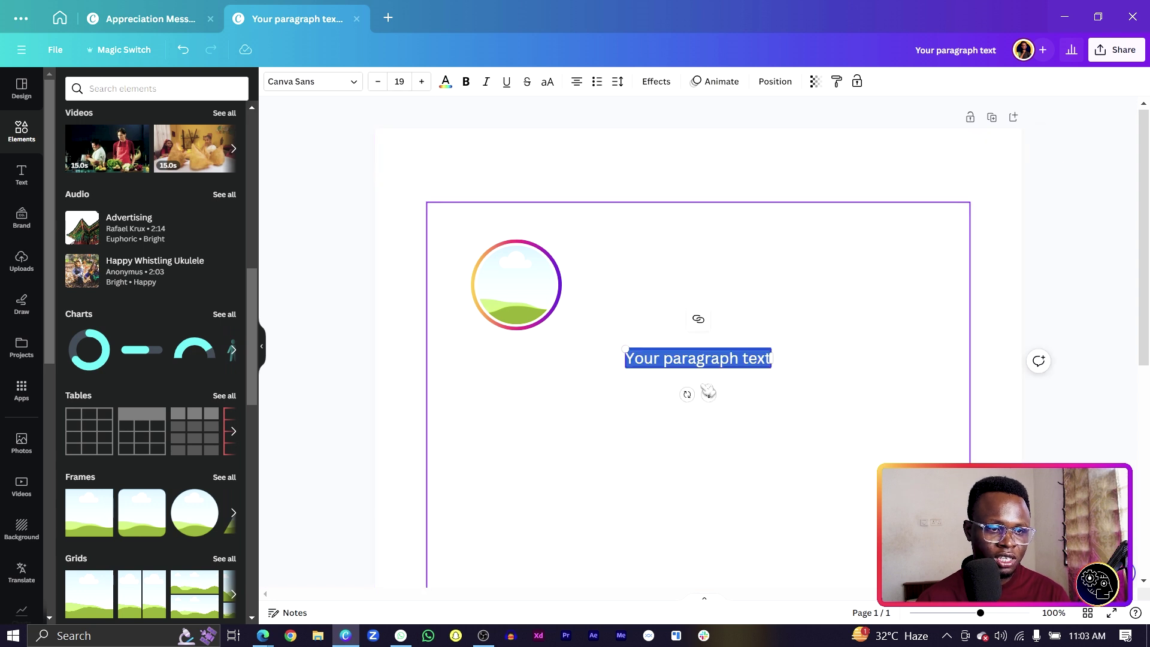
left_click_drag(708, 393, 655, 306)
left_click(657, 270)
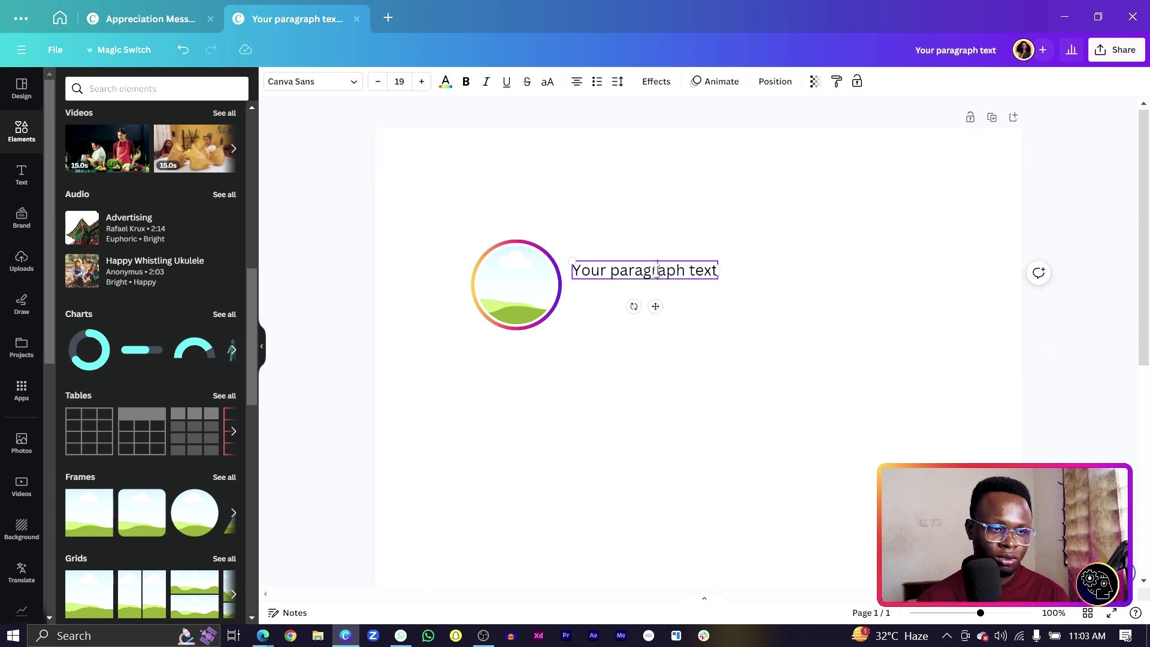
triple_click(658, 270)
triple_click(681, 277)
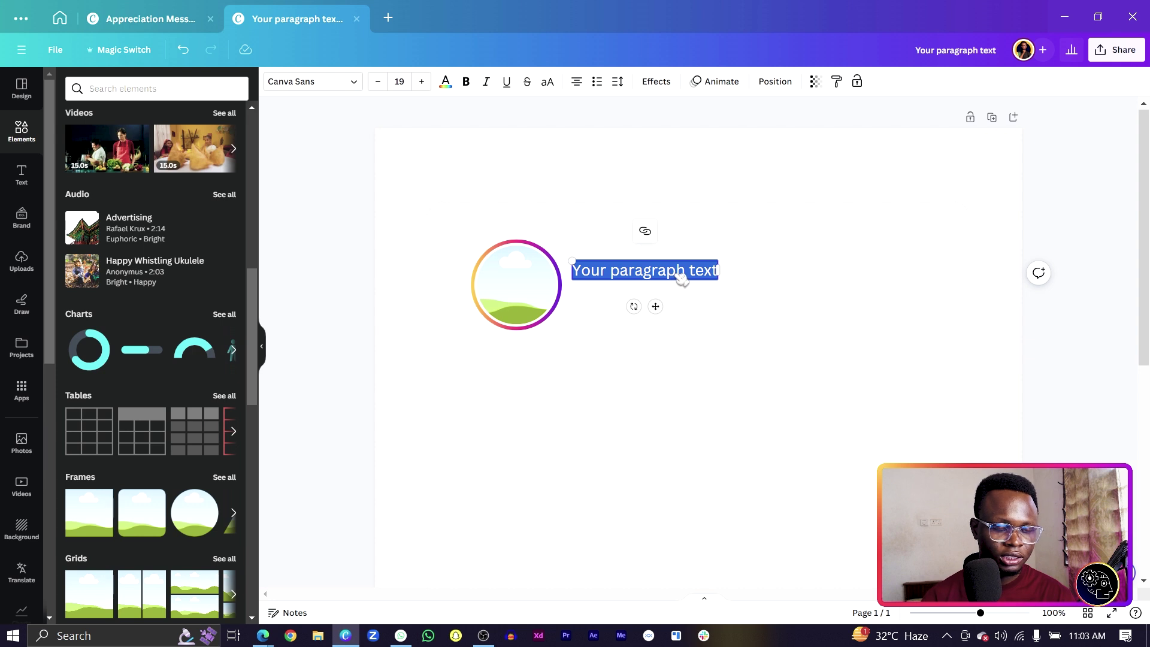
type("africa")
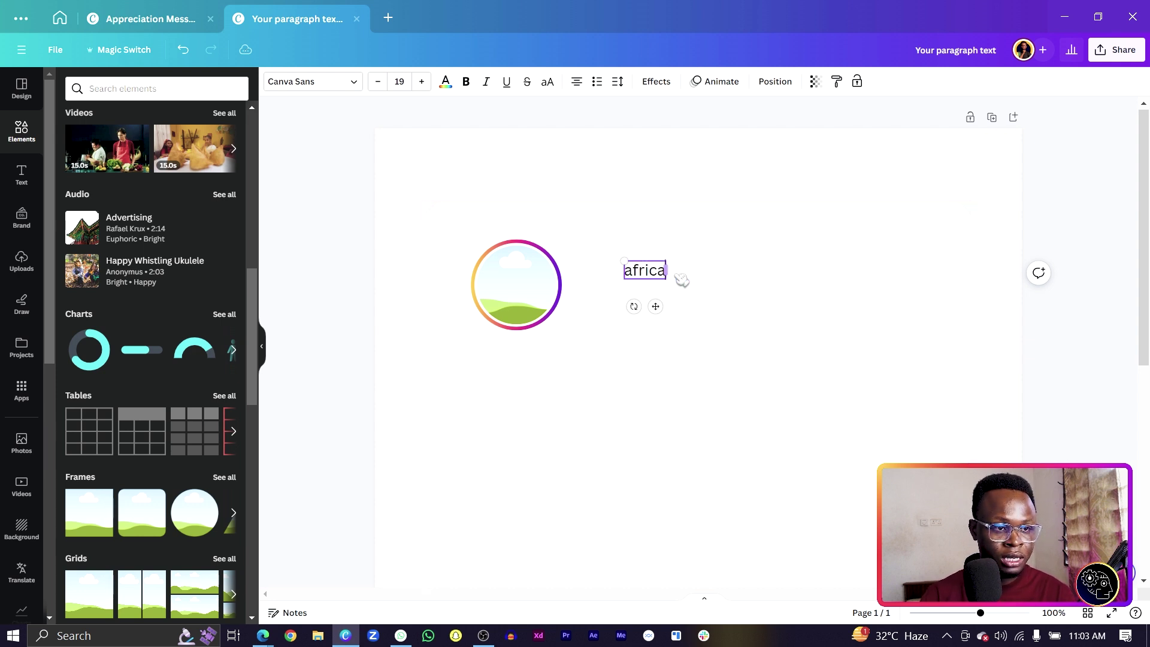
type("ngeeks")
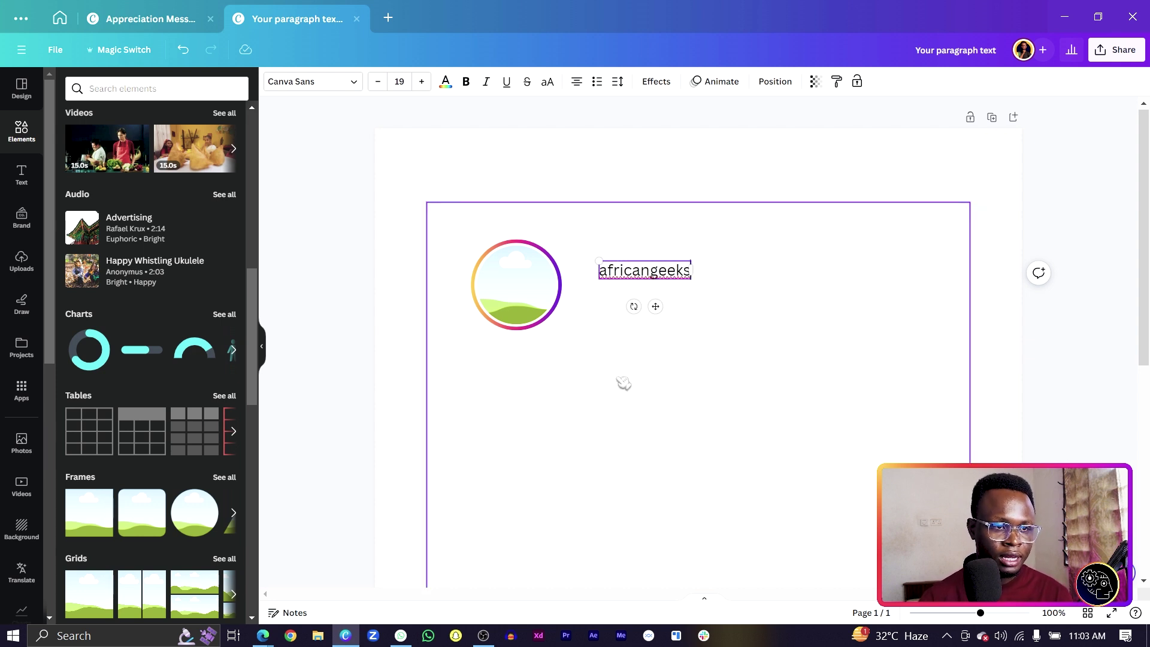
key("ctrl+a")
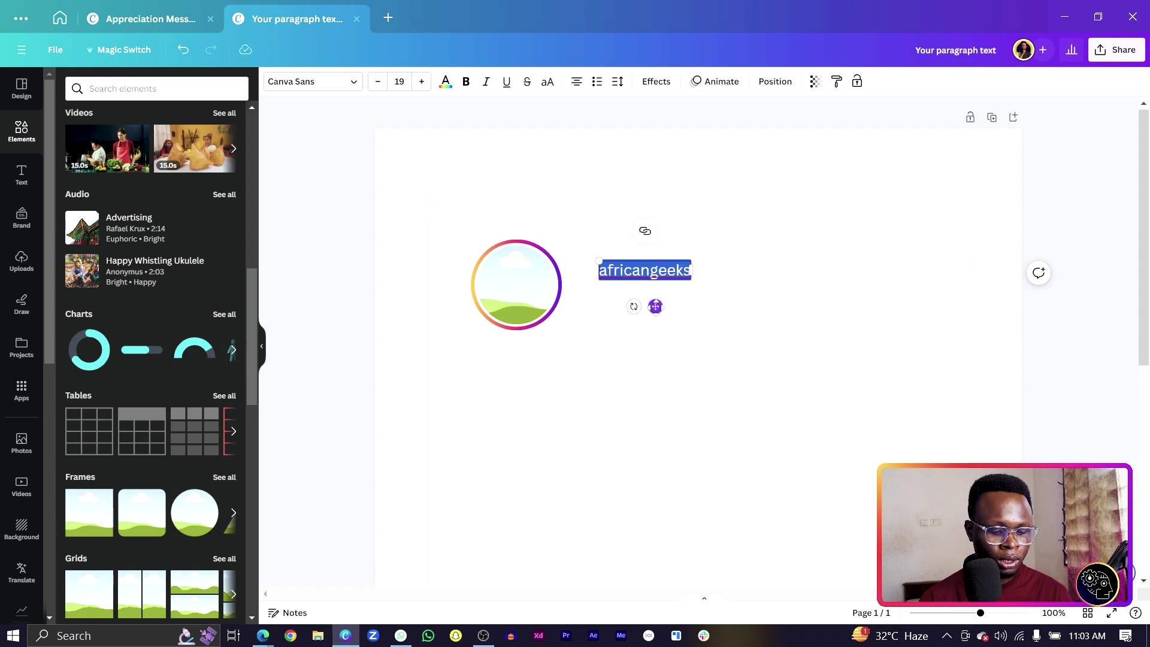
key("ctrl+b")
mouse_move(656, 306)
left_mouse_down()
mouse_move(631, 308)
mouse_move(651, 291)
mouse_move(642, 301)
left_mouse_up()
Turn the duplicate into a regular-weight 'Accra, Ghana' line beneath the username
left_click(616, 234)
left_click(466, 81)
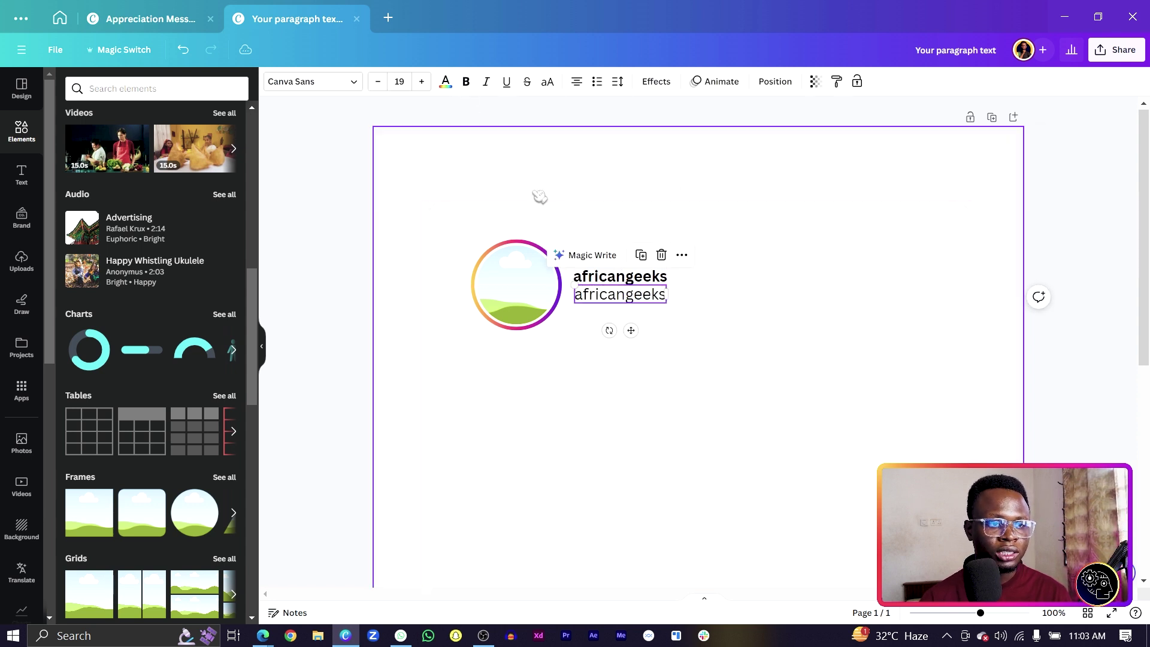
double_click(606, 298)
type("A")
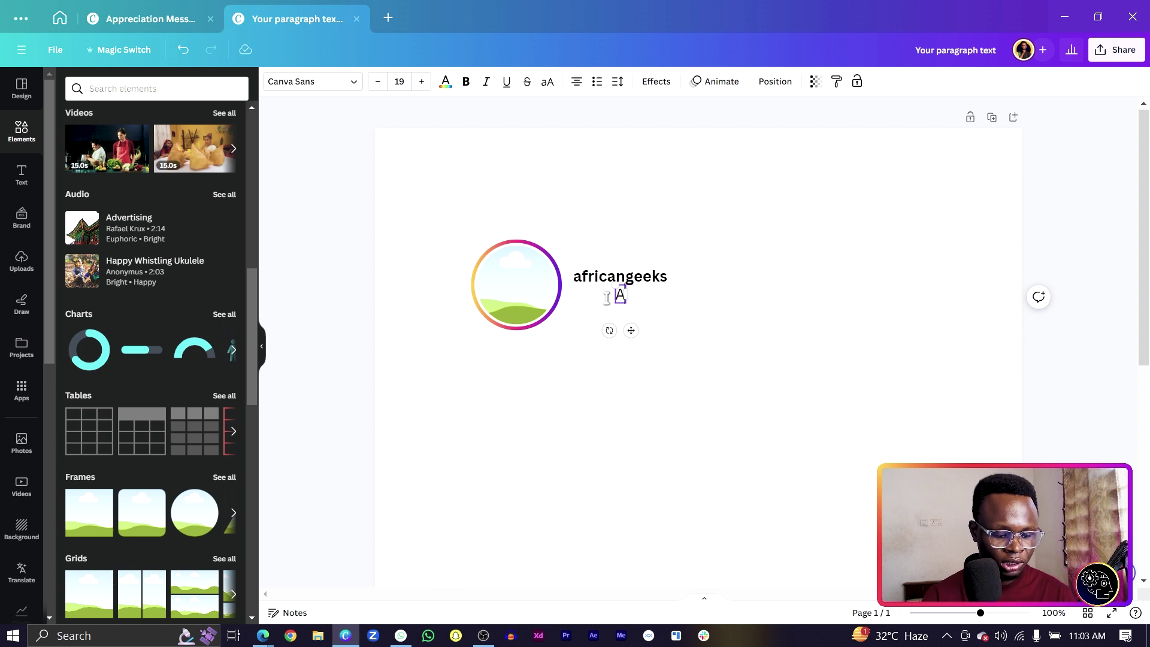
type("ccra")
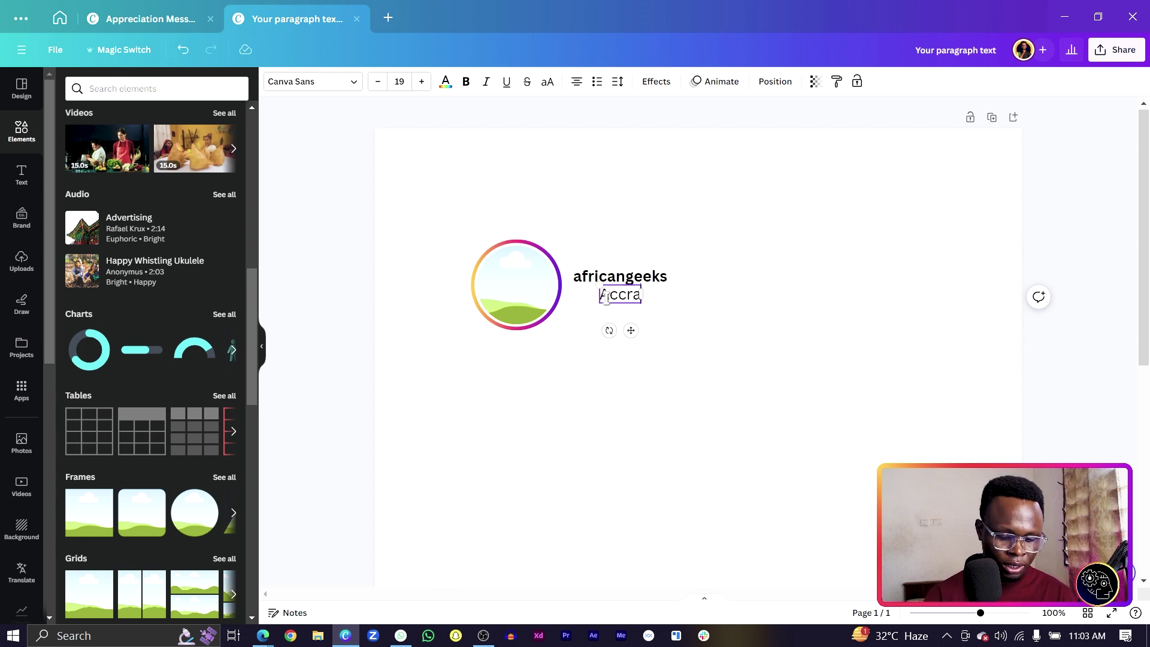
type(", Ghana")
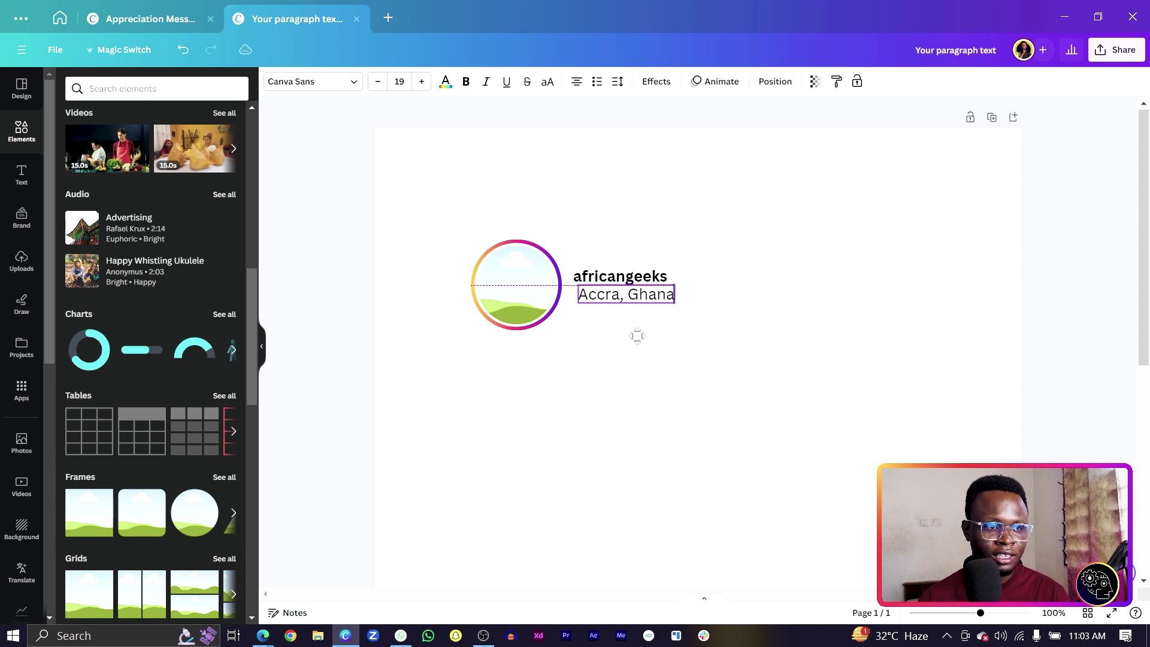
left_click(560, 182)
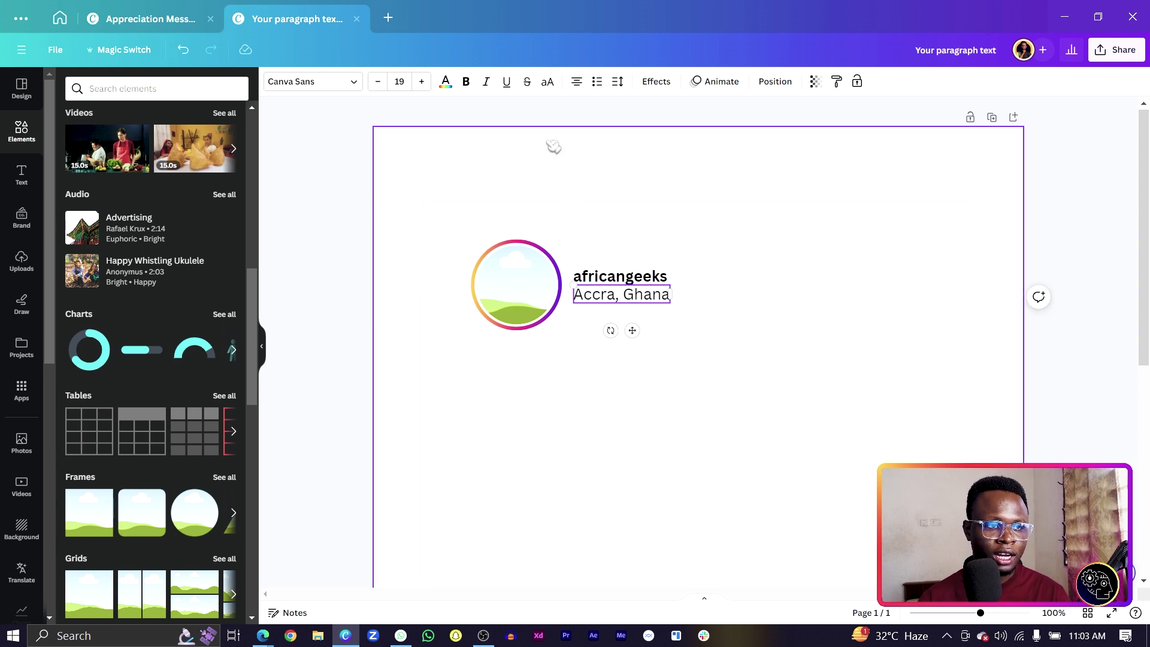
Add a blue 'verified' check badge from Elements, shrink it to 51 × 51 beside the username
left_click(122, 89)
type("veri")
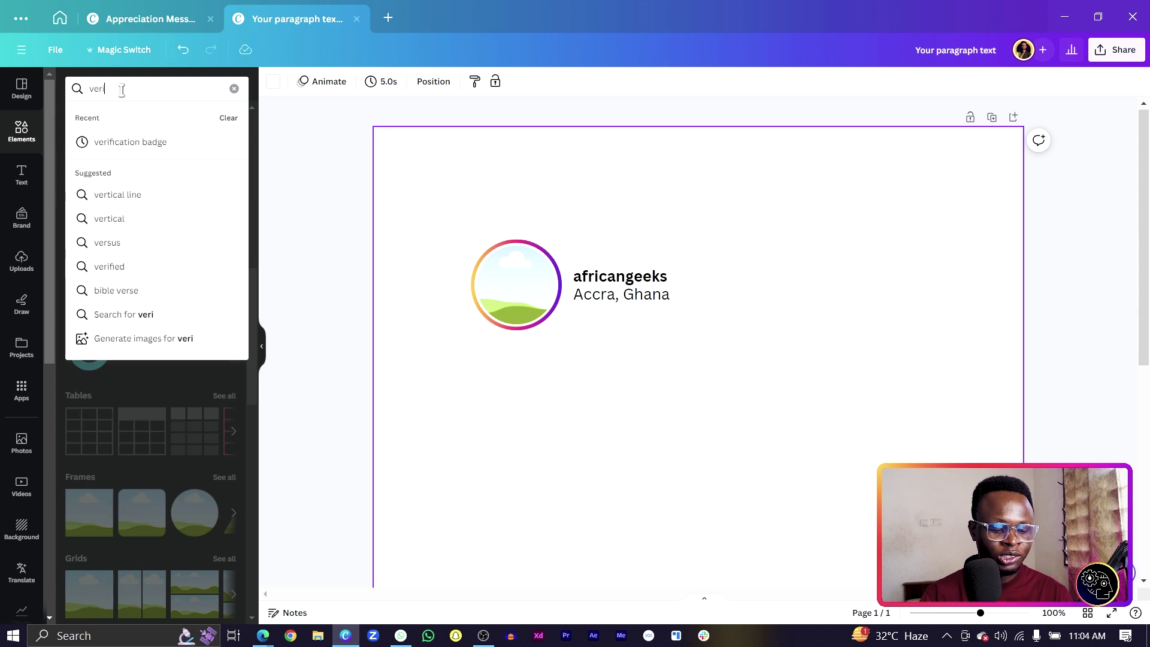
type("fied")
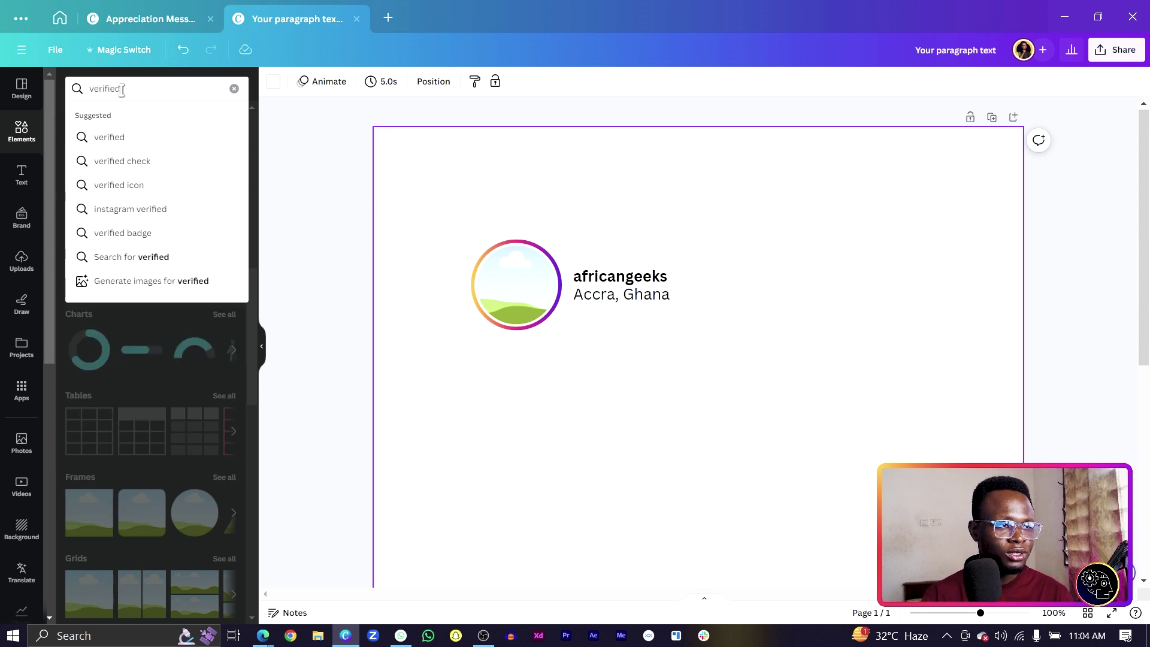
left_click(204, 163)
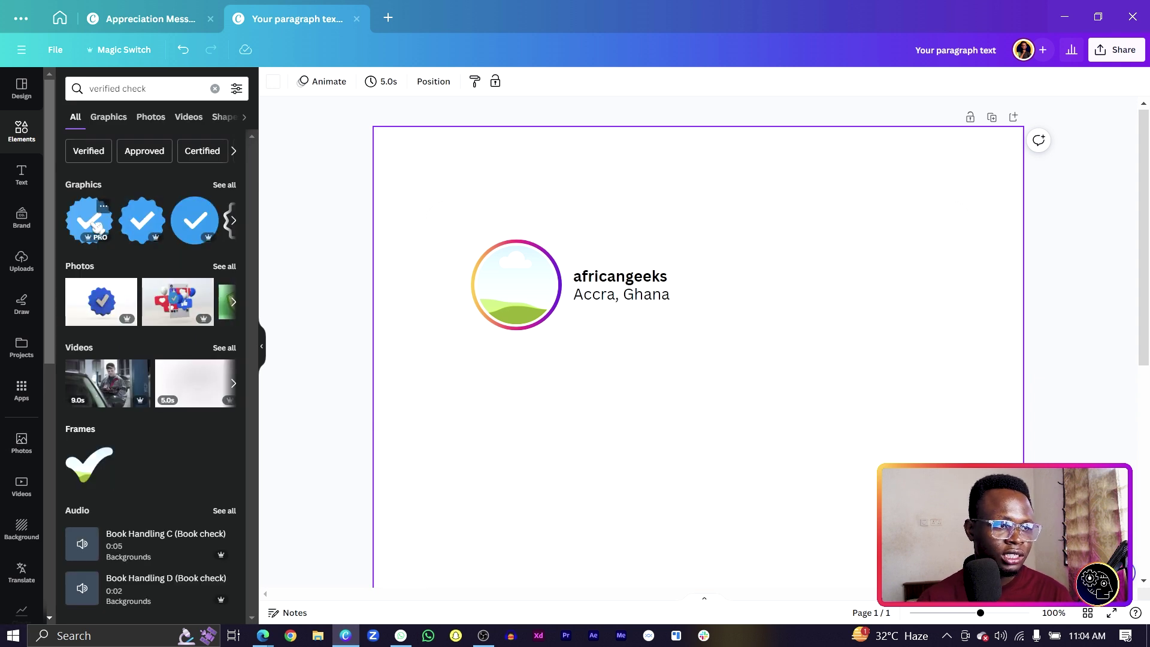
left_click(90, 223)
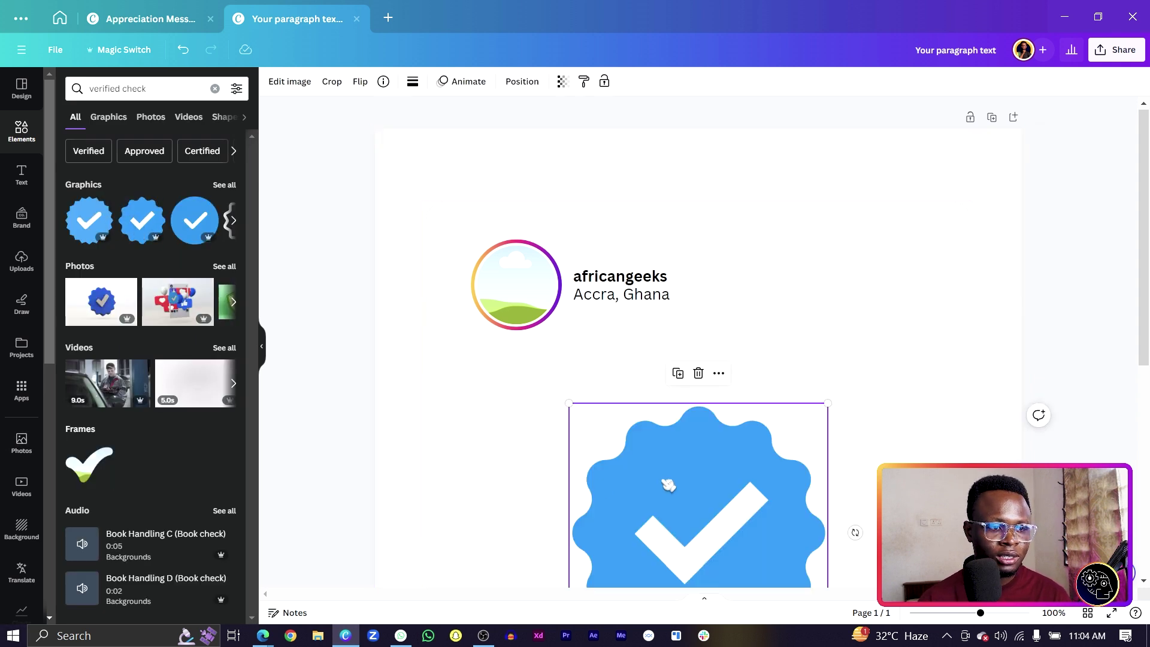
left_click_drag(670, 487, 797, 235)
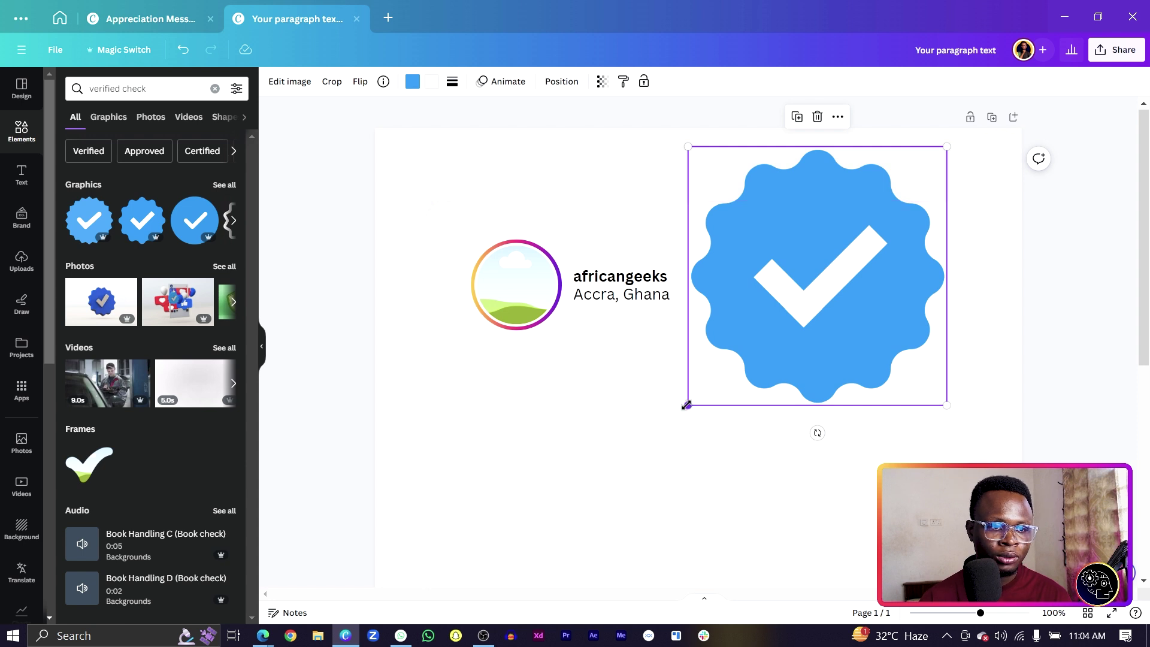
left_click_drag(688, 406, 694, 313)
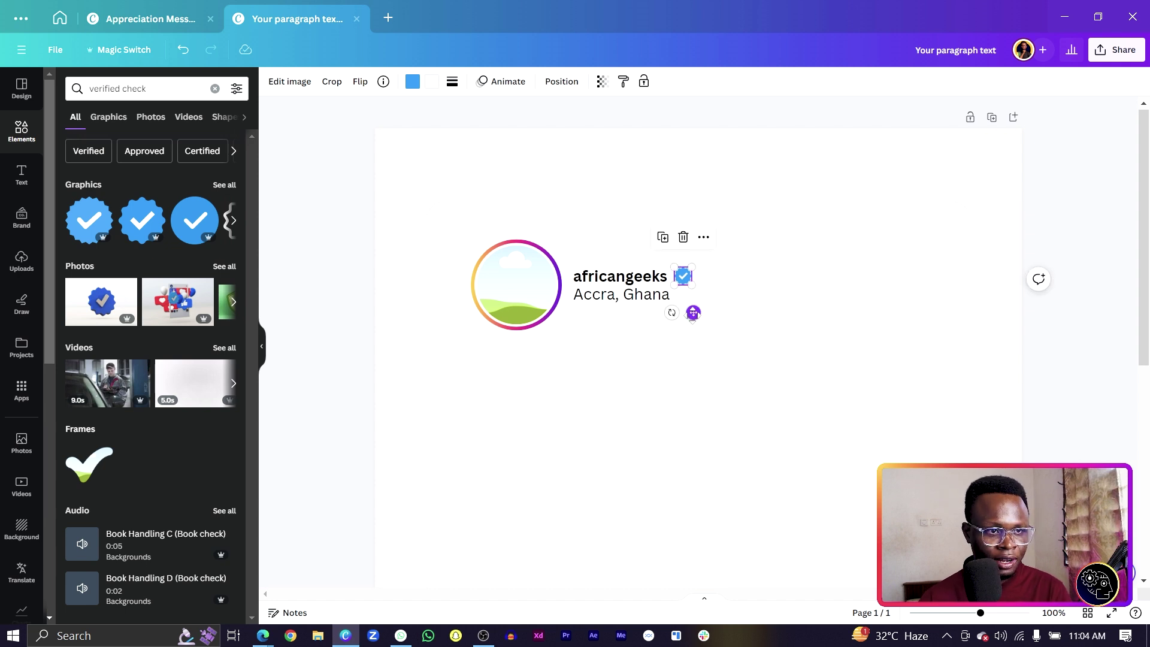
left_click(690, 316)
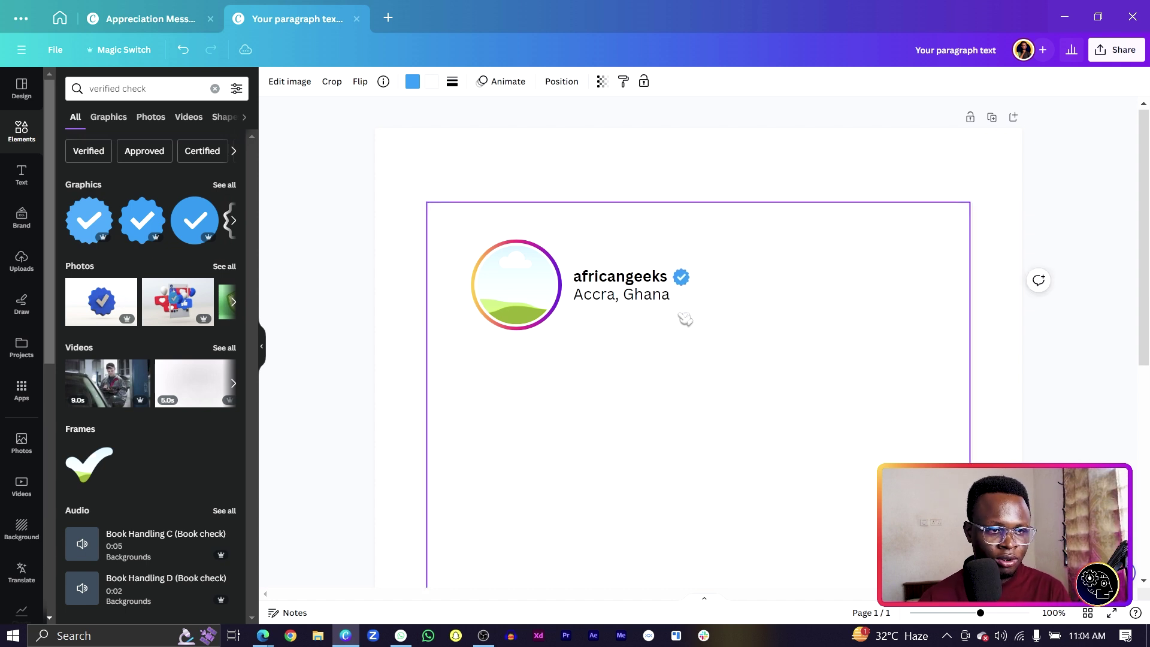
Duplicate the Accra, Ghana text beside the verified badge, change it to '59m' and colour it grey
left_click(671, 309)
left_click(650, 299)
key("ctrl+d")
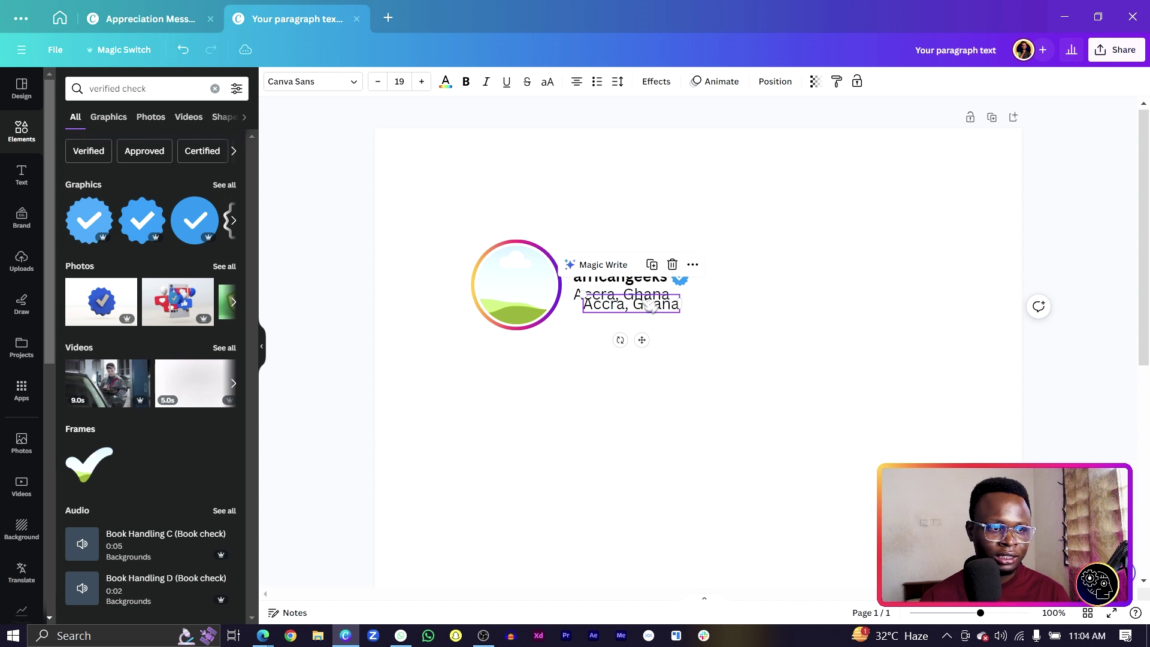
left_click_drag(650, 306, 759, 280)
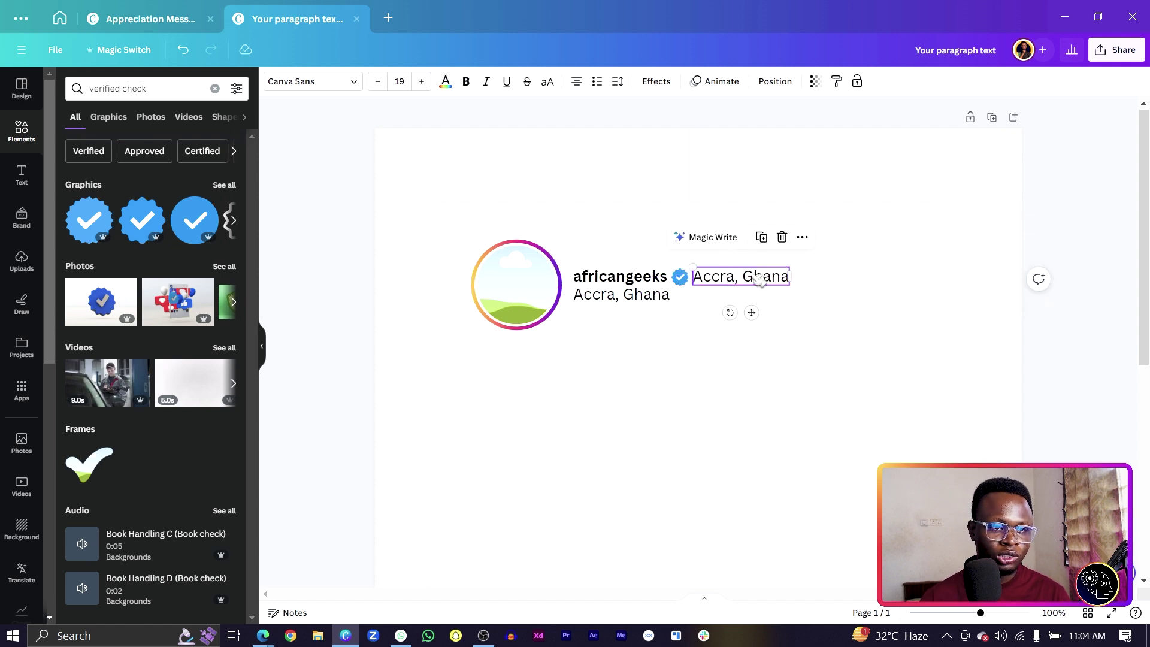
double_click(759, 280)
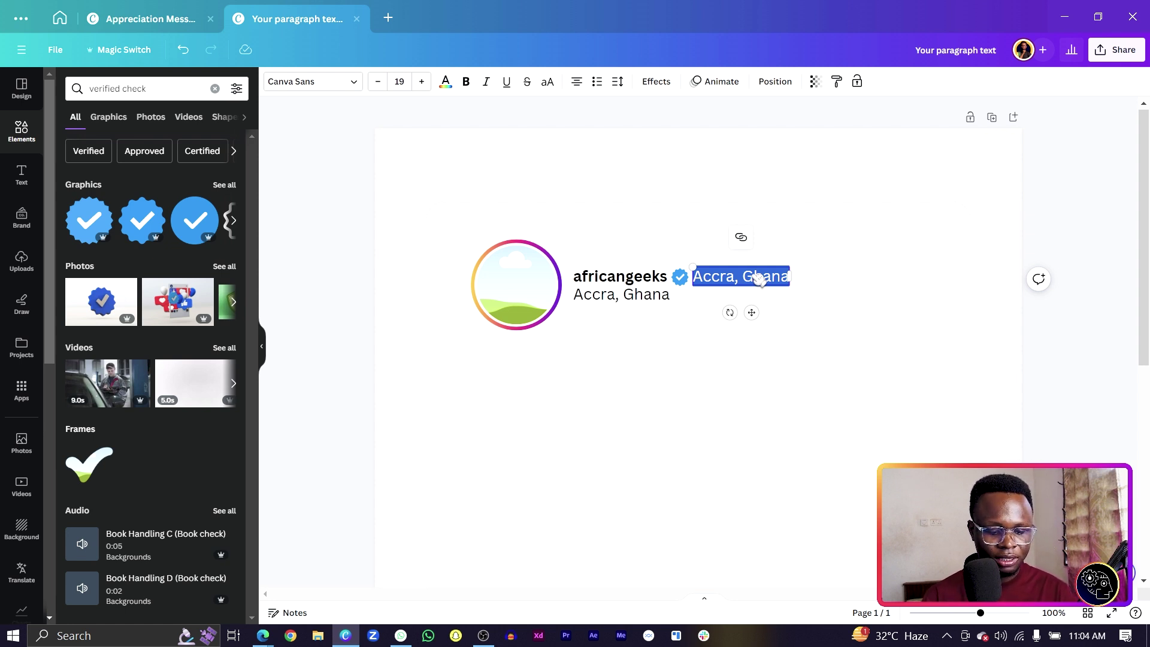
key("BackSpace")
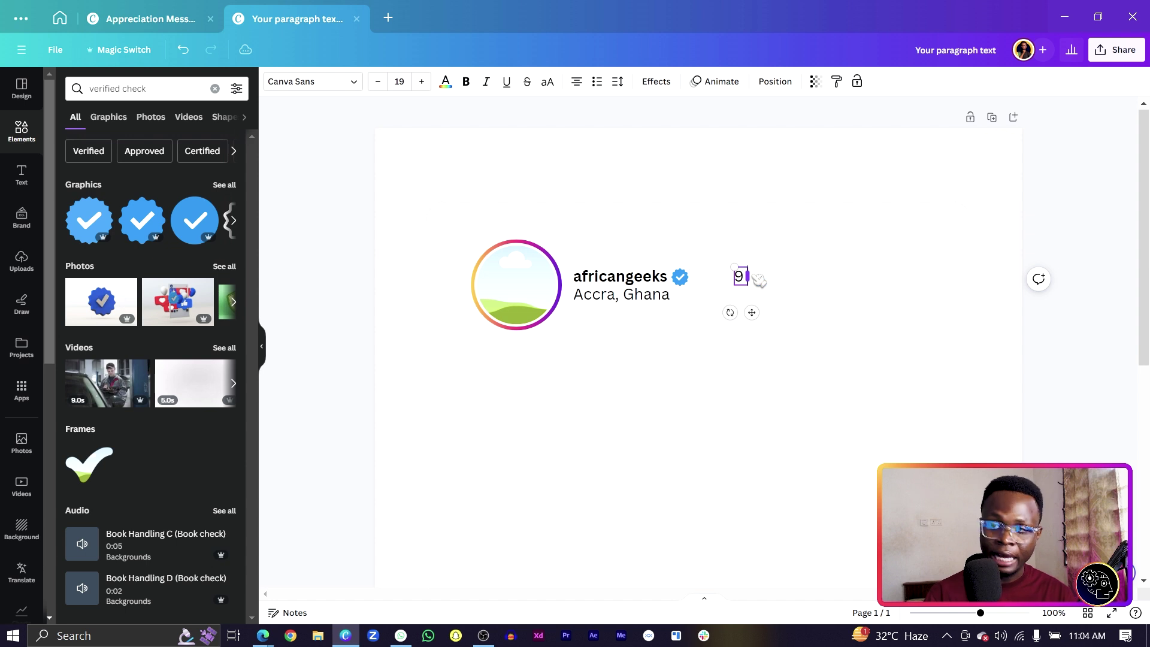
type("59m")
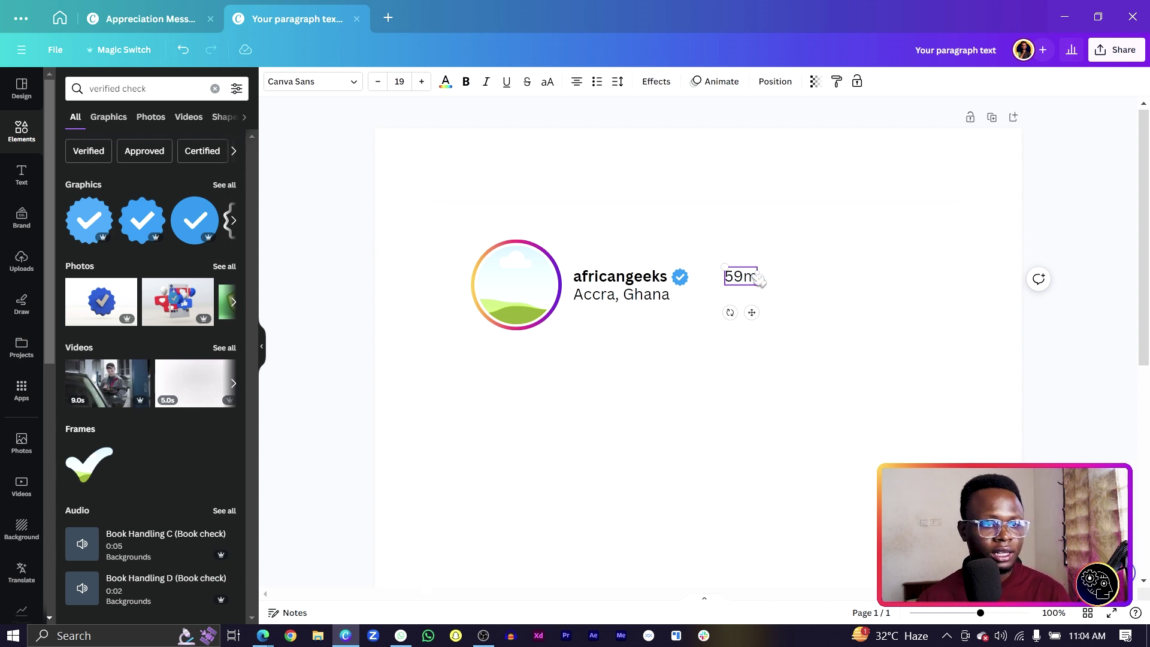
key("ctrl+a")
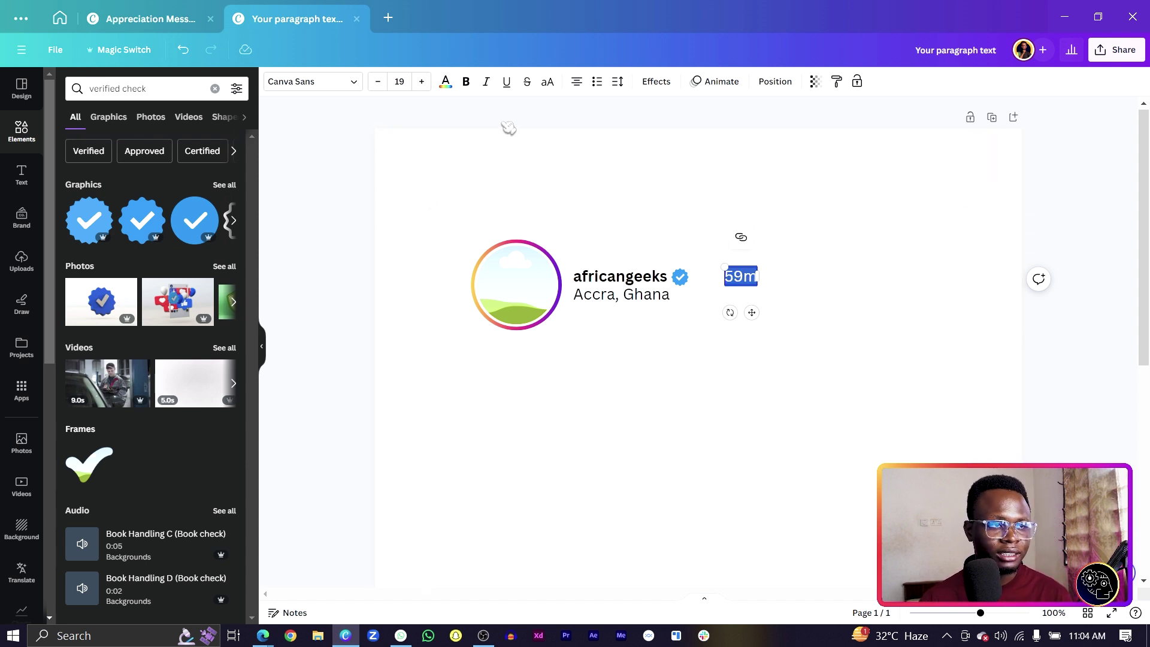
left_click(455, 81)
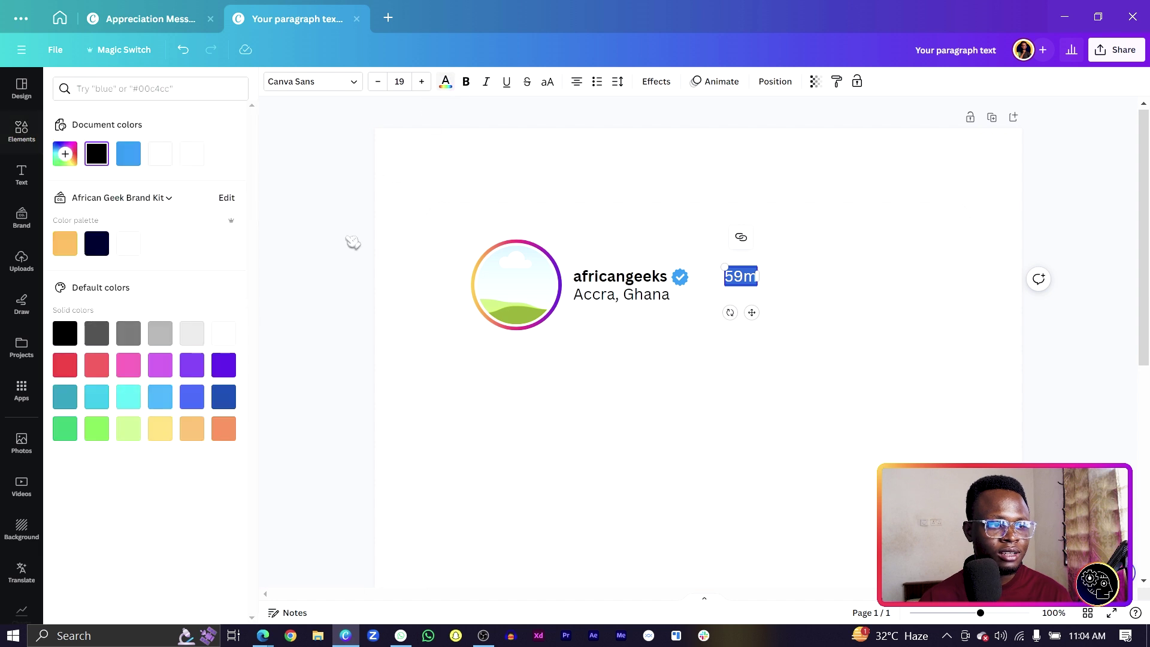
left_click(132, 336)
left_click(624, 159)
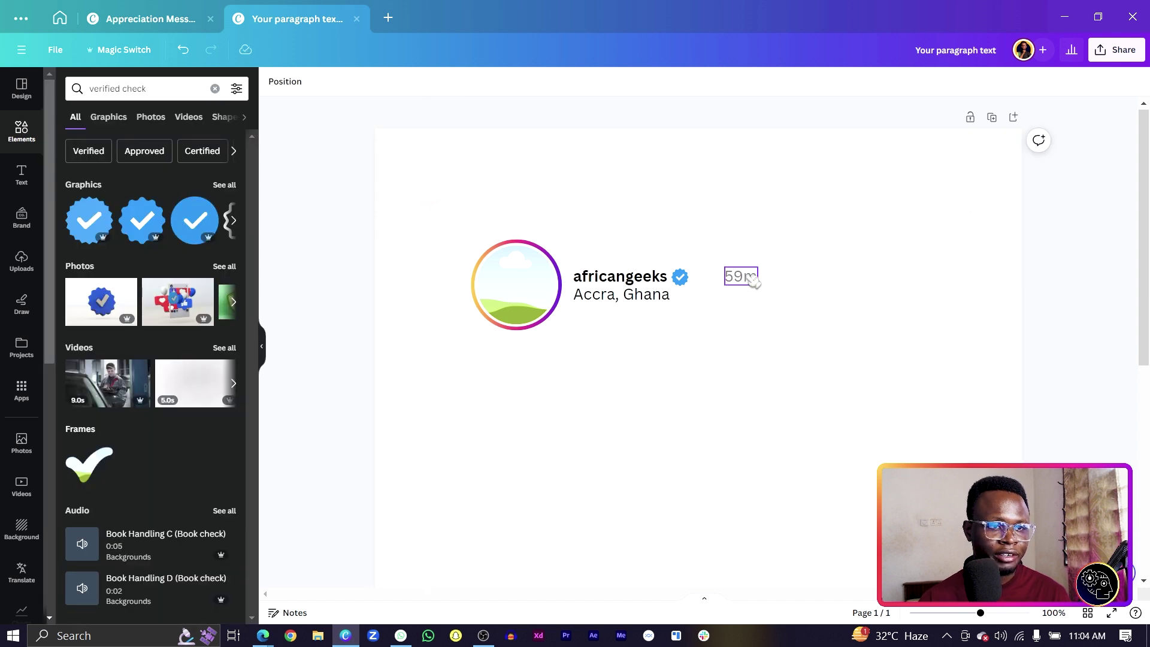
Set the 59m label to font size 18, line it up with the username, then open Start
left_click_drag(754, 279, 726, 281)
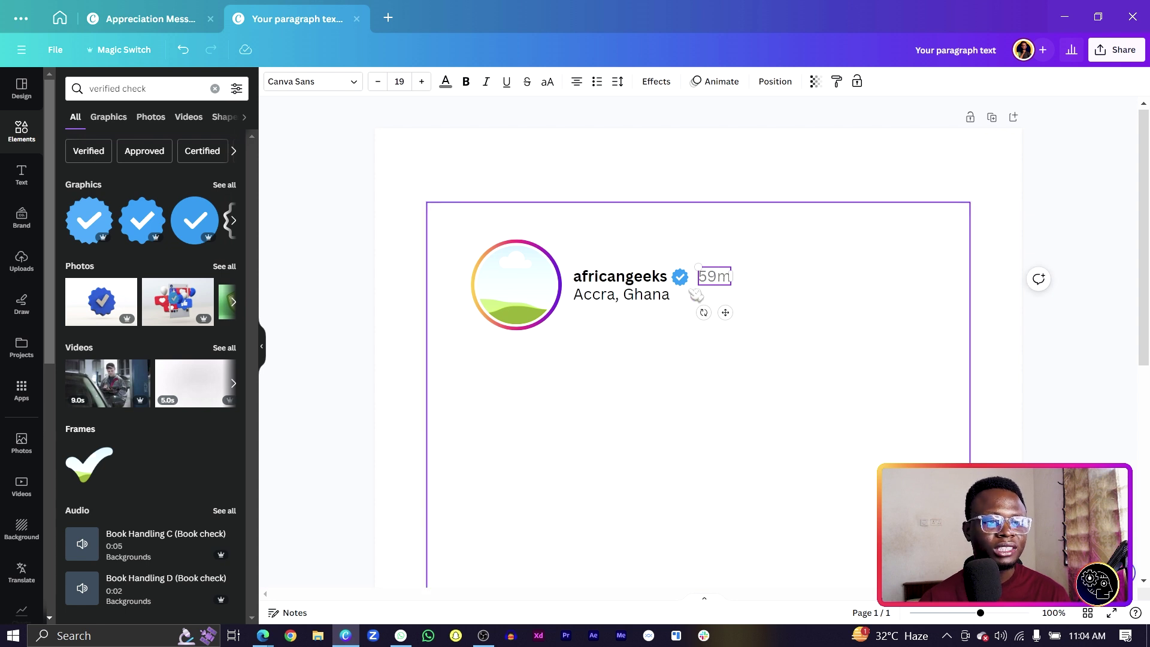
left_click(378, 82)
left_click(714, 278)
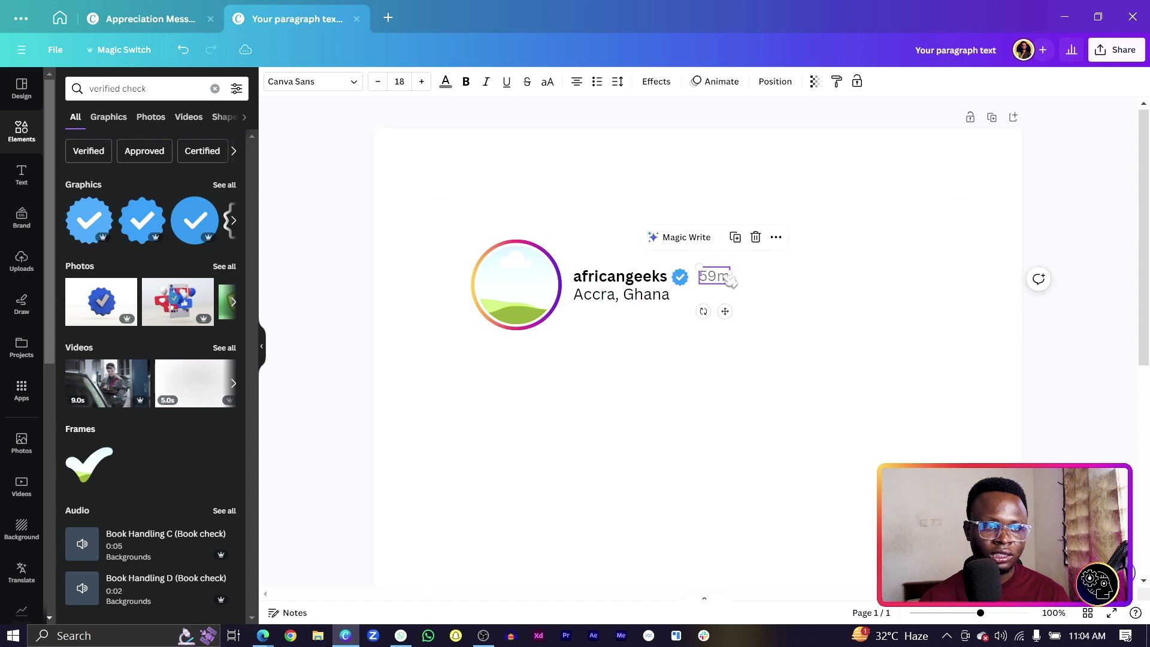
left_click_drag(716, 279, 723, 281)
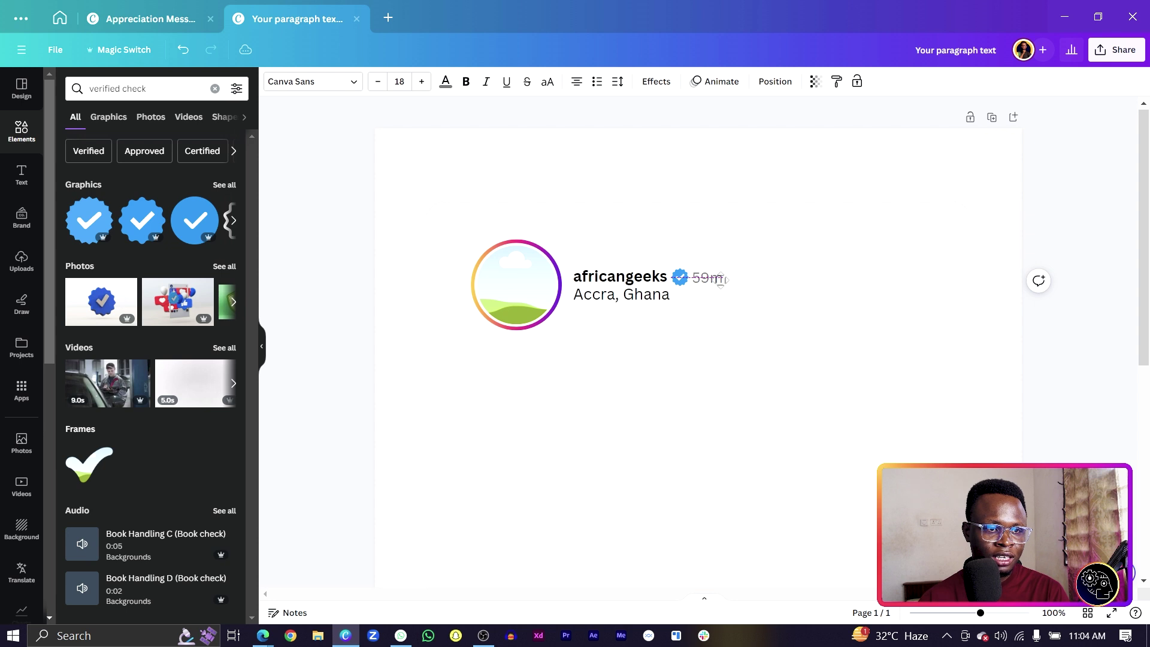
left_click(720, 279)
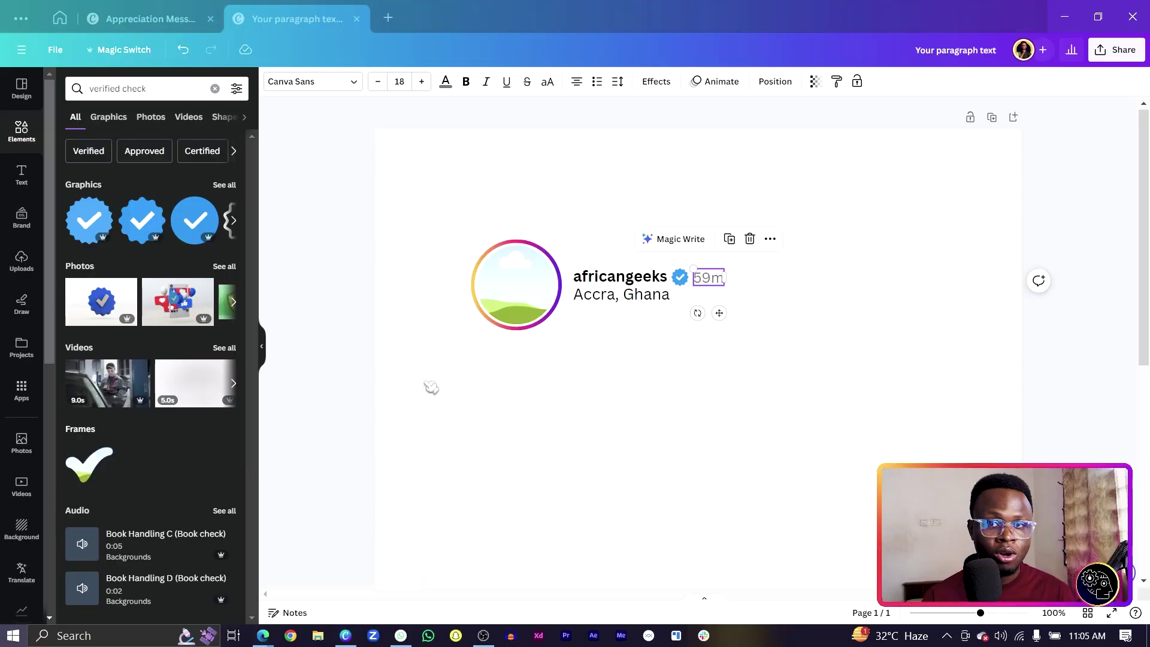
key("super")
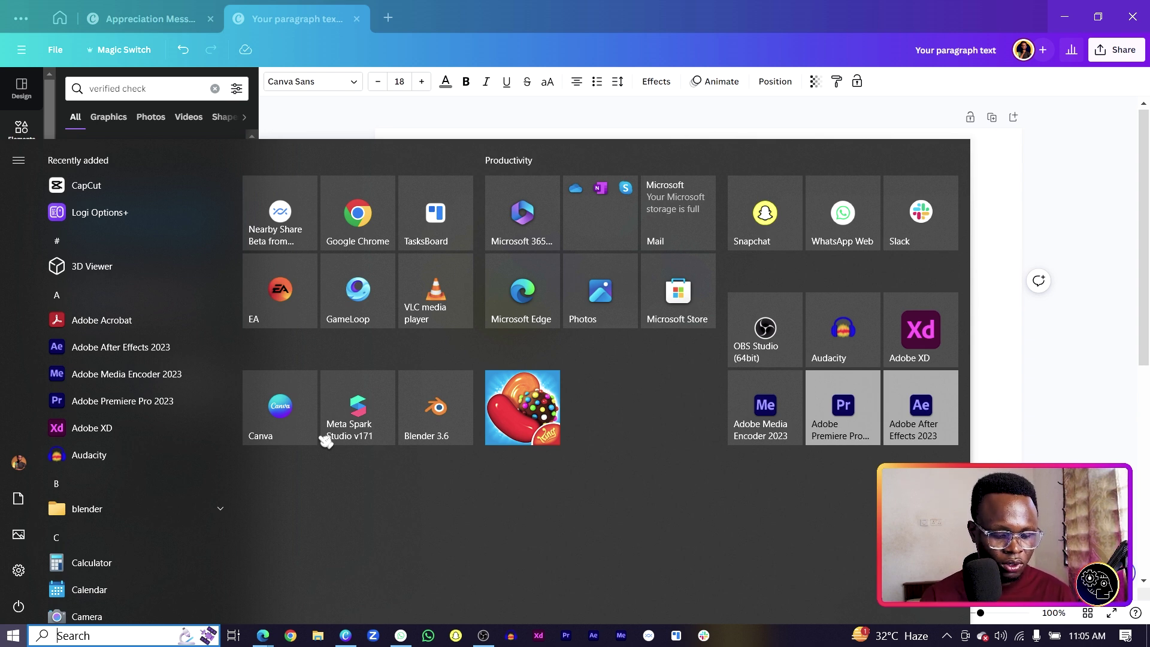
Launch Character Map, copy the Middle Dot (U+00B7) character, and return to the Canva design
type("cha")
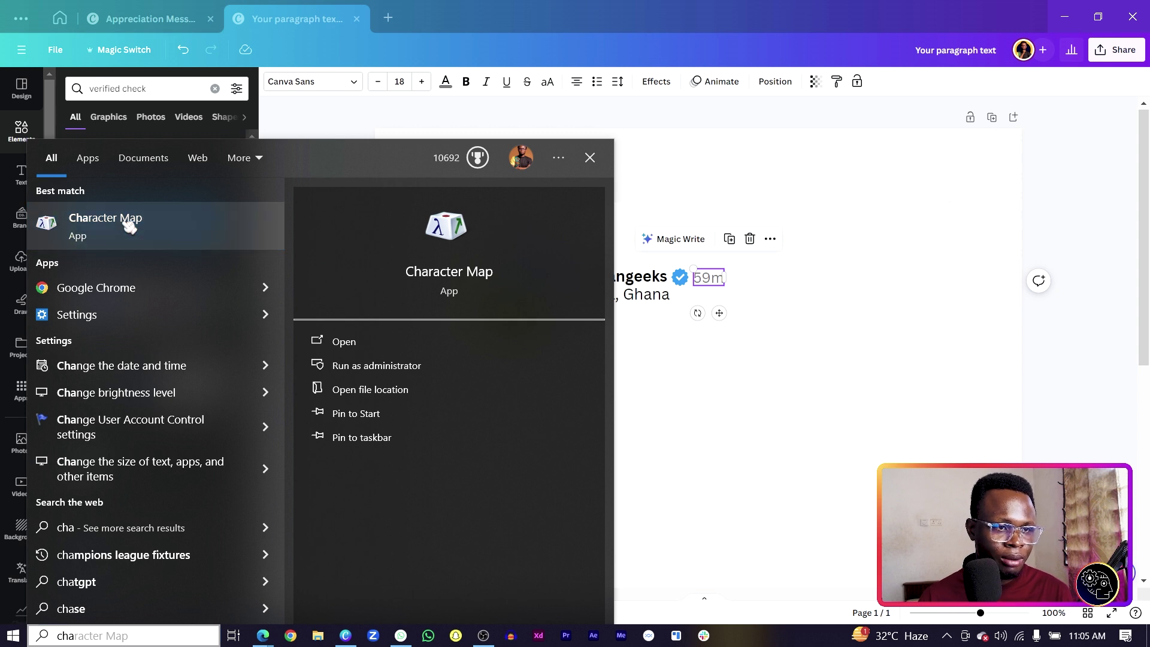
left_click(129, 225)
left_click_drag(103, 59, 477, 140)
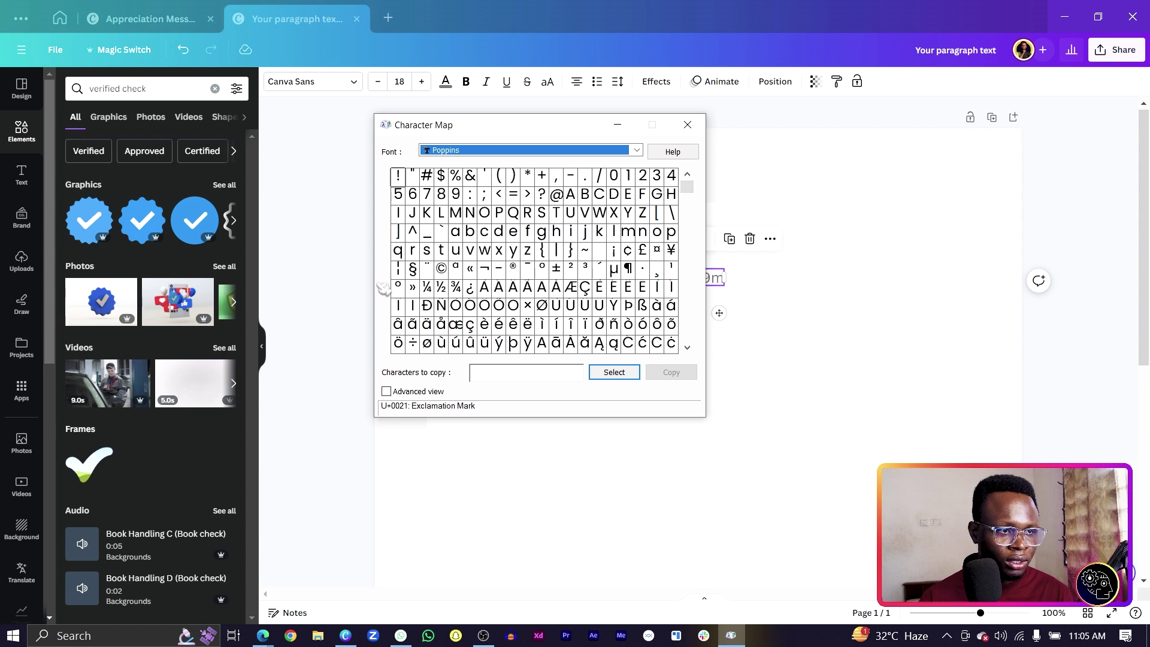
left_click(650, 272)
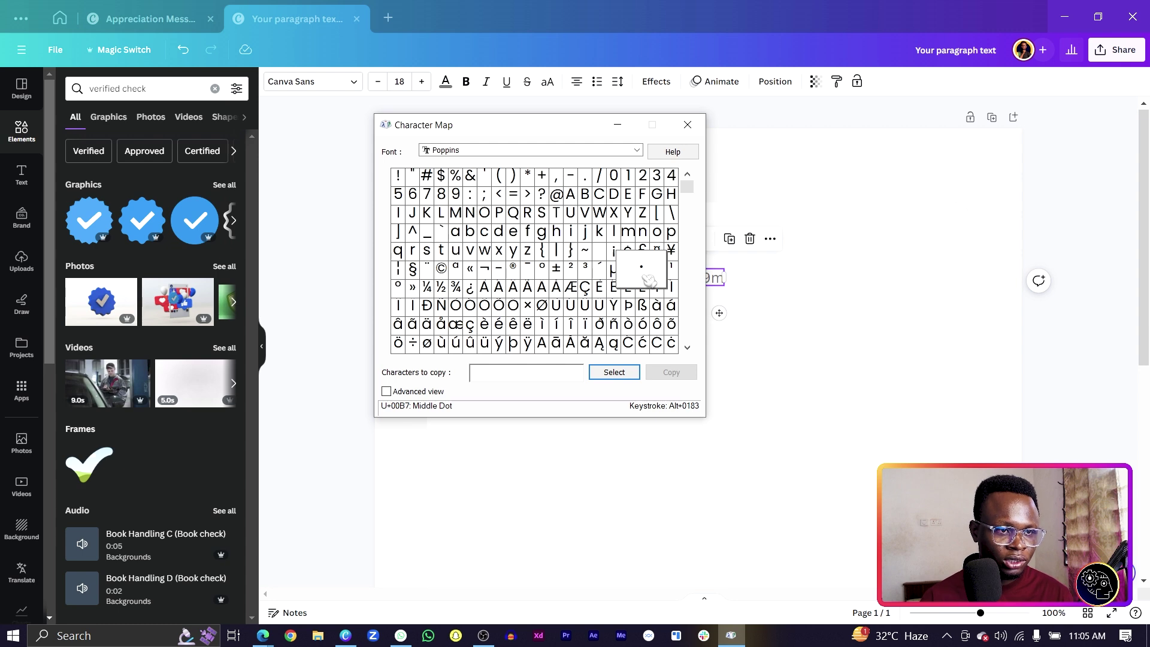
left_click(615, 373)
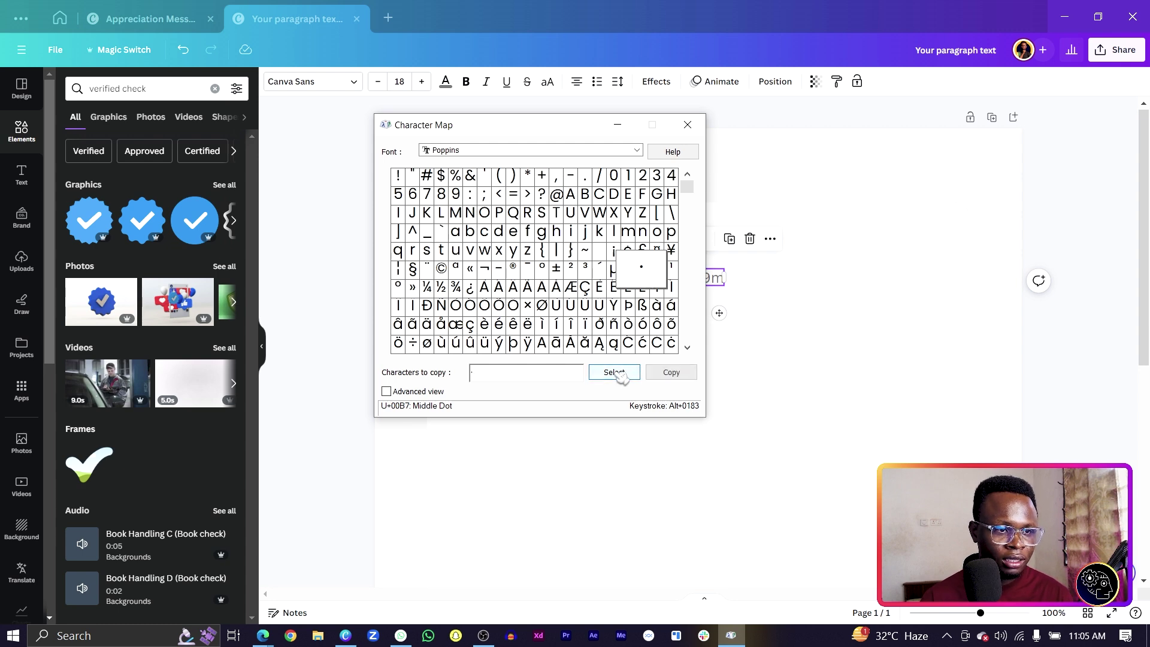
left_click(674, 373)
left_click(765, 341)
left_click(765, 341)
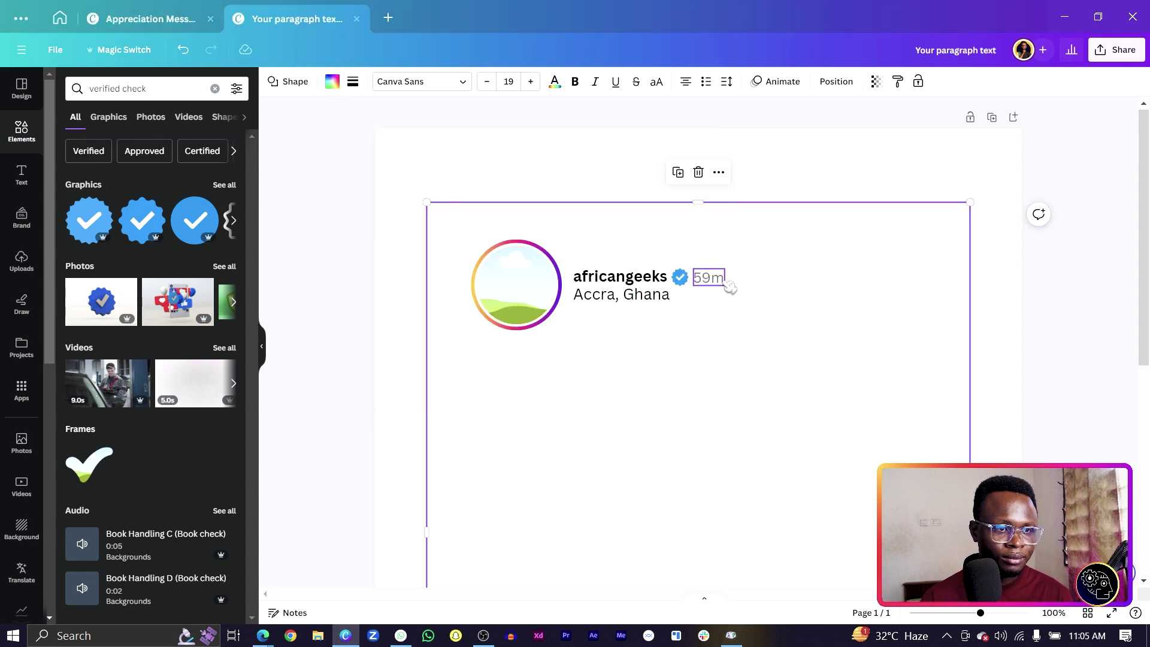
Add the middle dot before 59m so the timestamp reads '· 59m', nudged just right of the badge
left_click(708, 278)
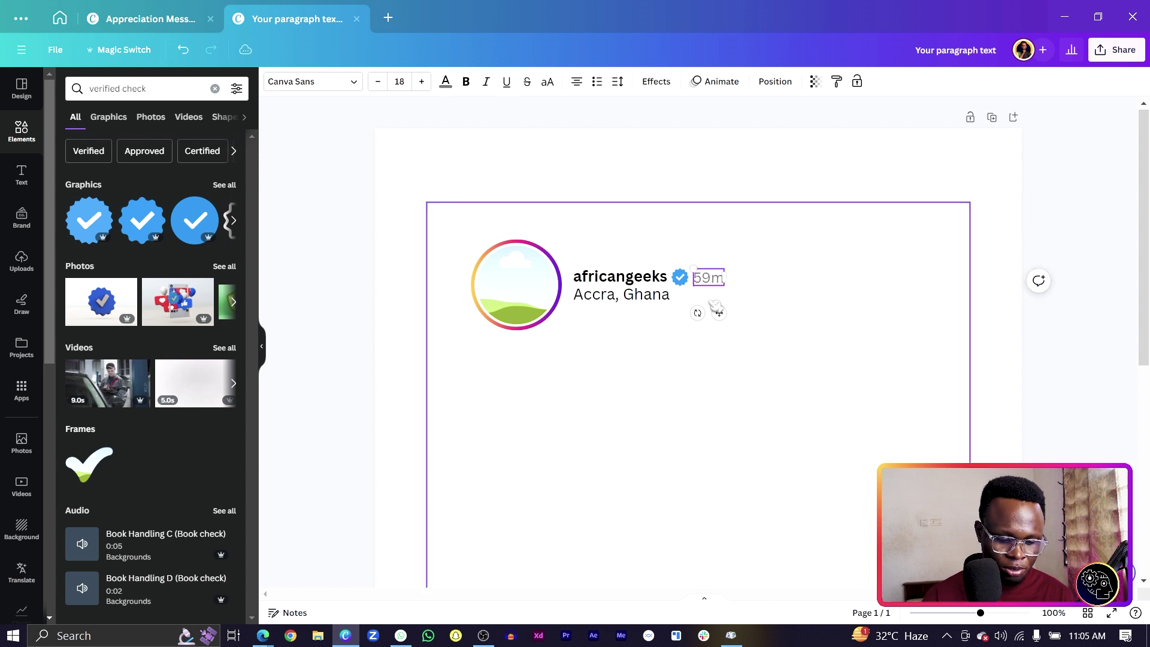
left_click(732, 330)
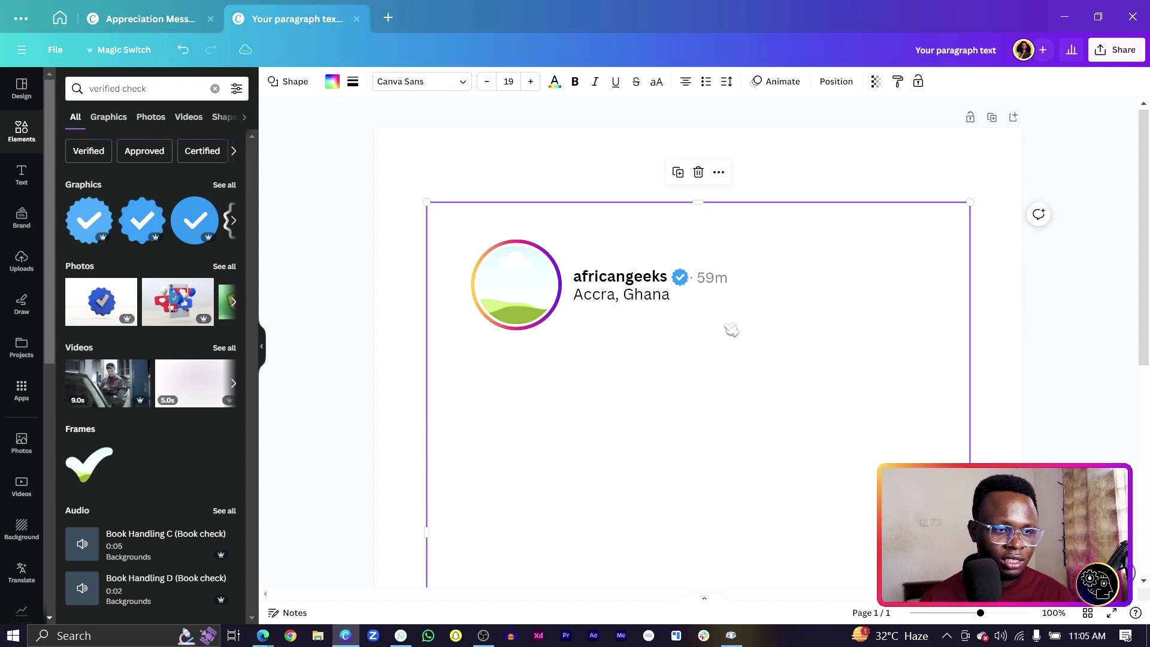
left_click_drag(709, 279, 712, 277)
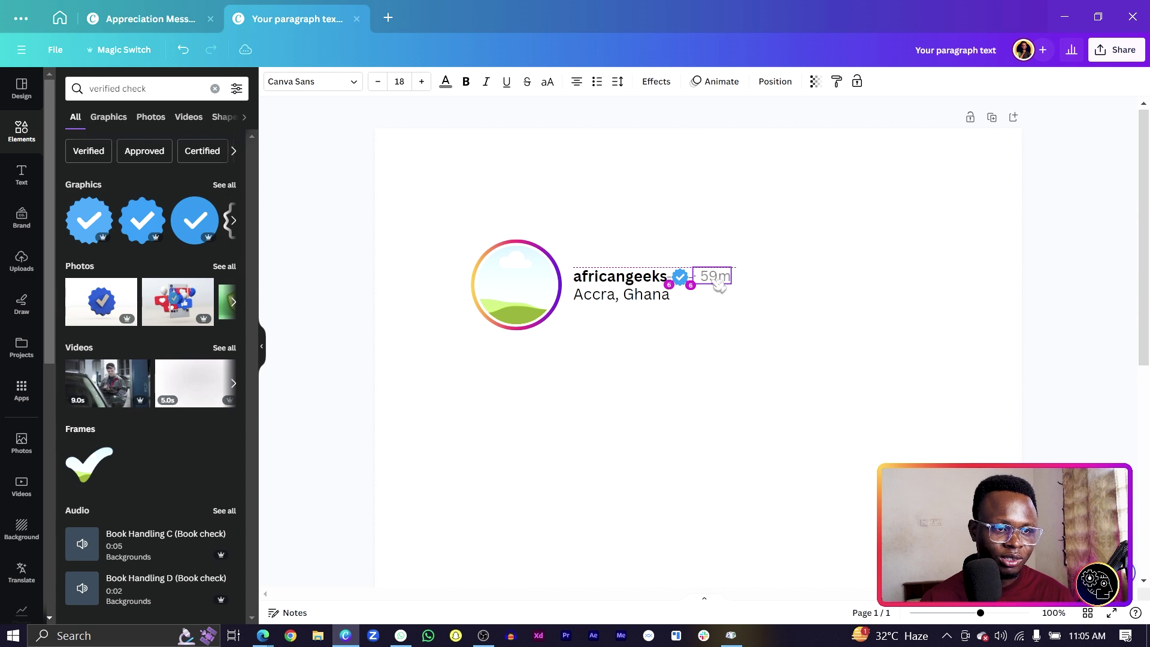
left_click(771, 399)
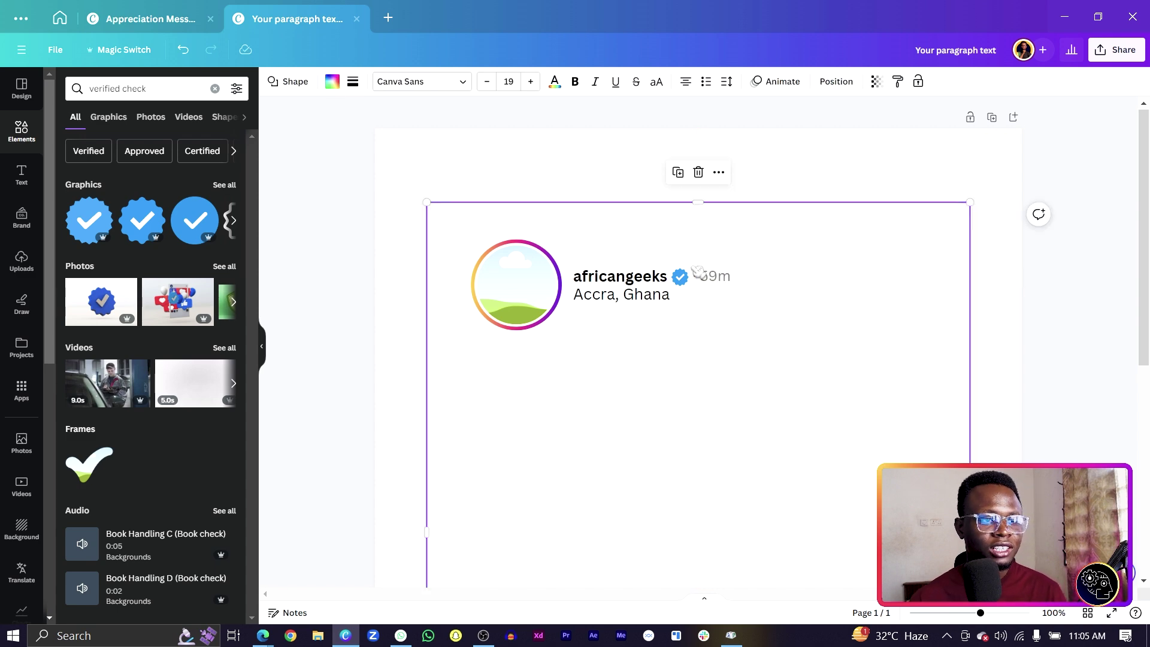
scroll(703, 337, "down", 3)
scroll(703, 337, "up", 3)
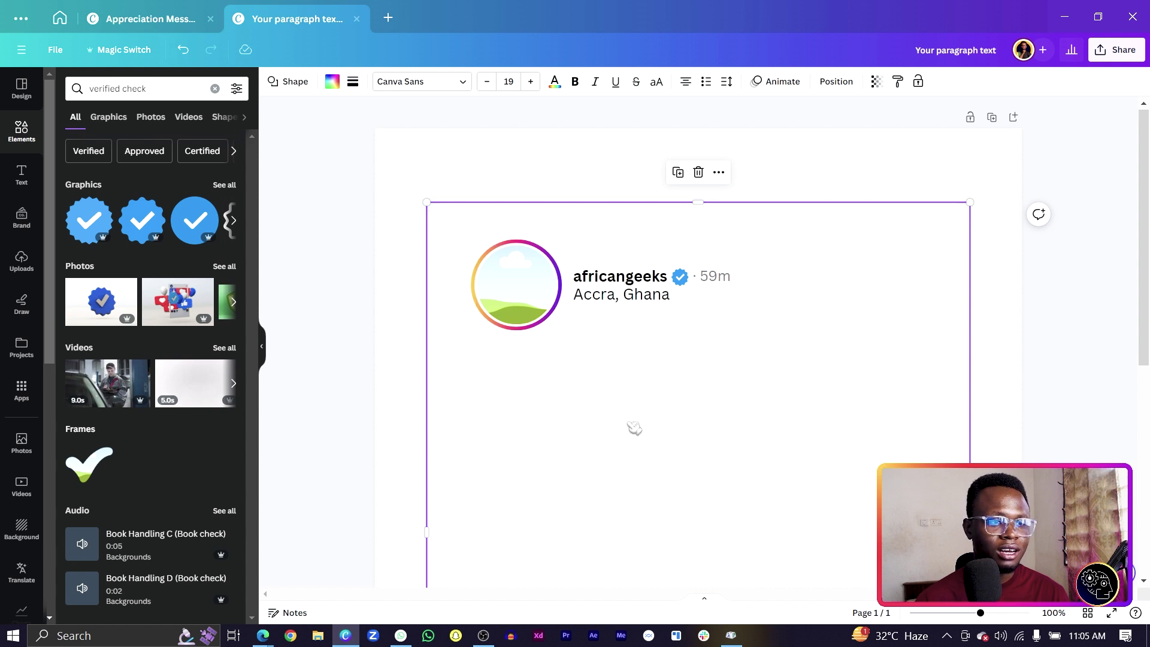
left_click(858, 181)
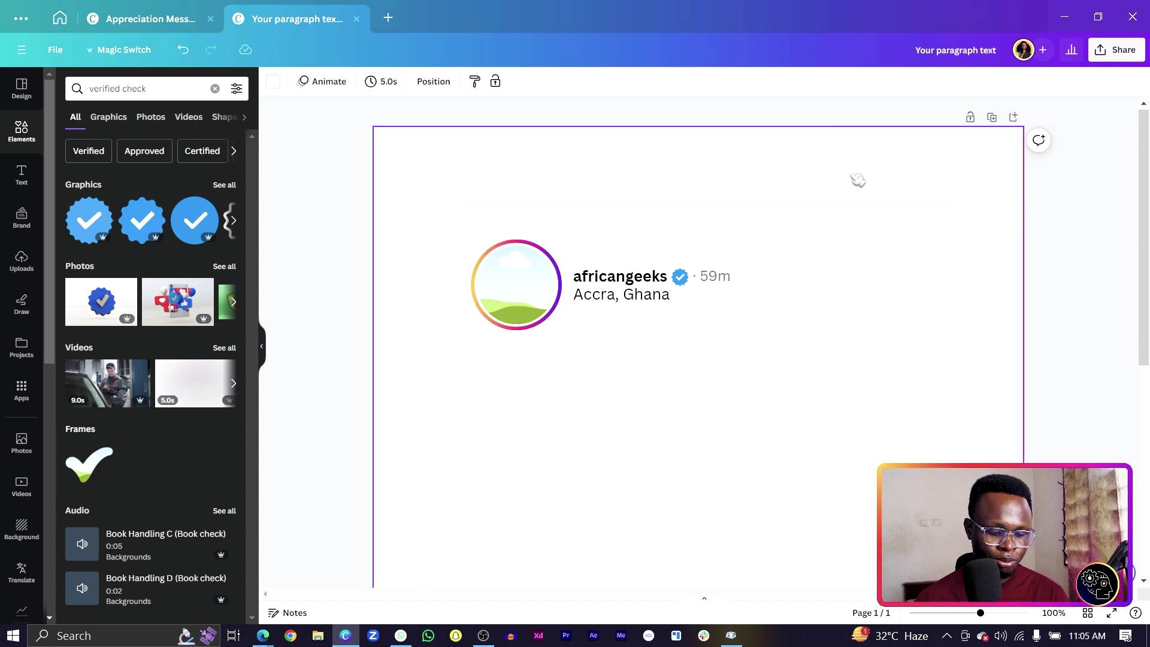
Add a small circle and duplicate it twice to make three side-by-side dots
key("ctrl+z")
left_click_drag(750, 503, 866, 149)
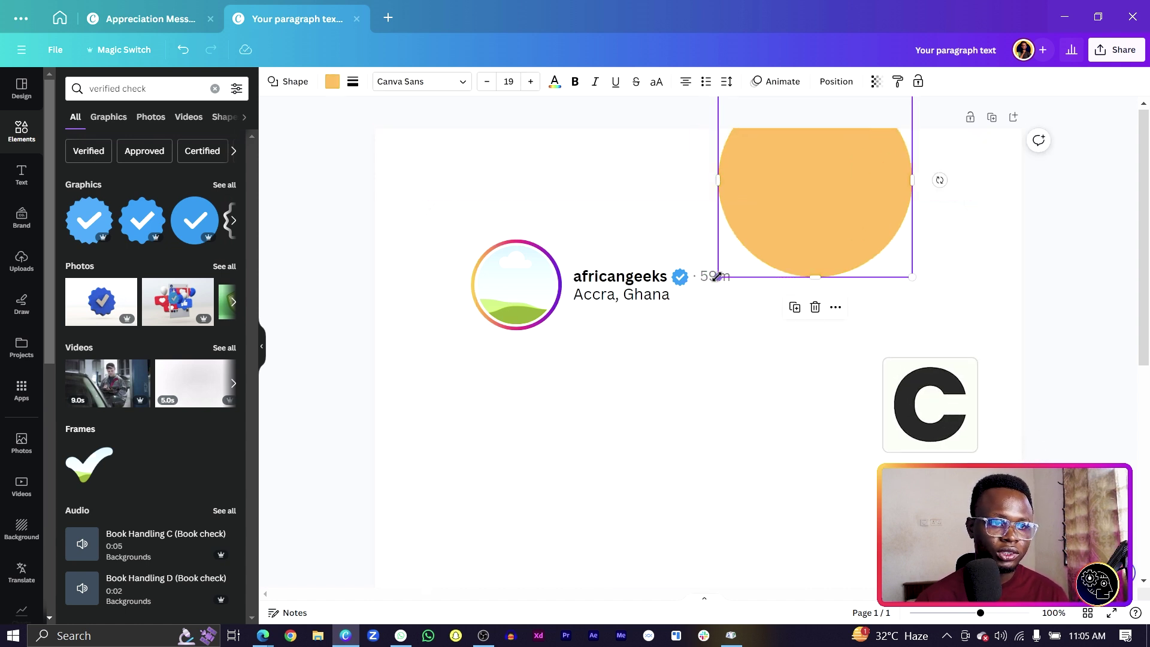
left_click_drag(718, 276, 830, 206)
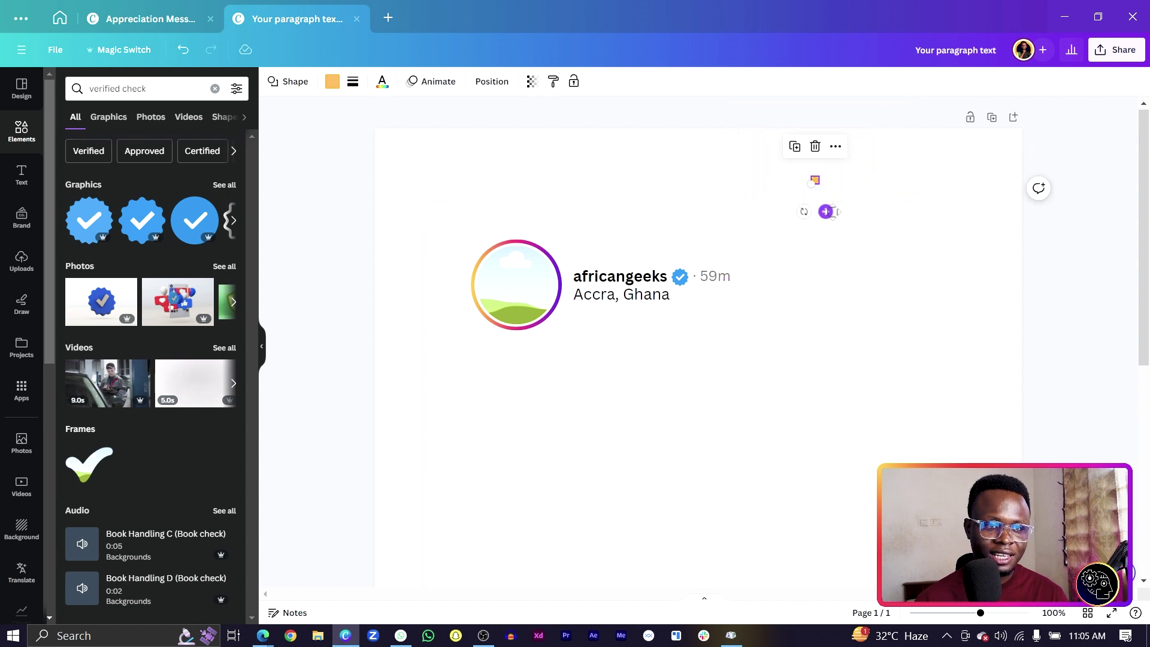
scroll(829, 215, "up", 5, "ctrl")
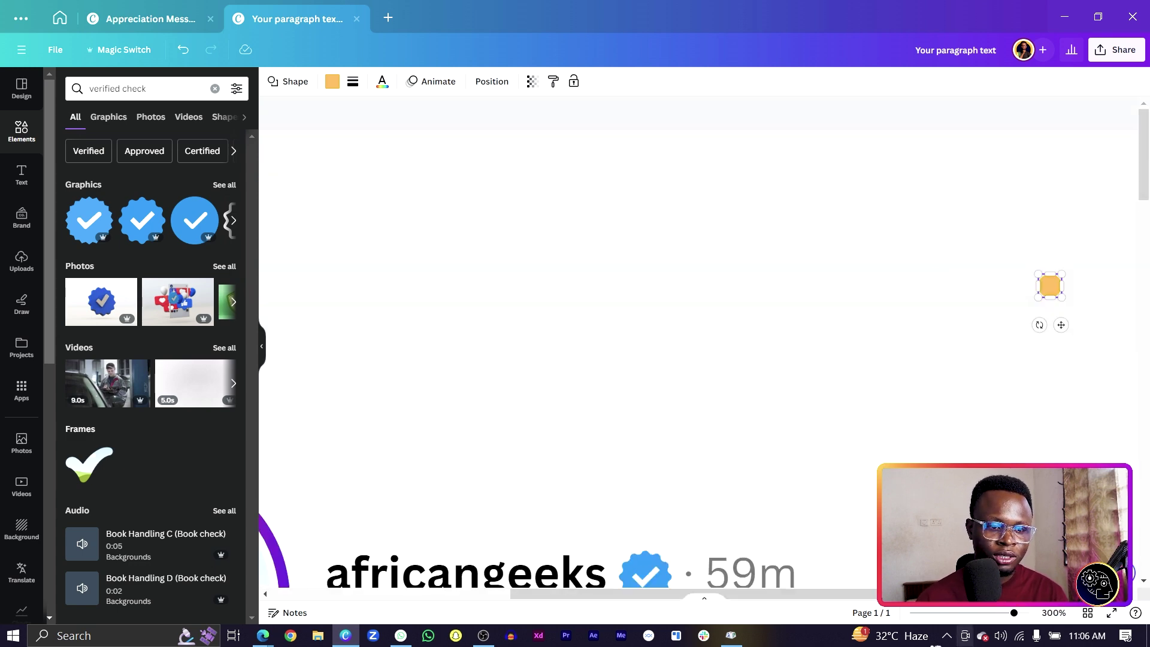
left_click(875, 575, "ctrl")
scroll(874, 596, "right", 5)
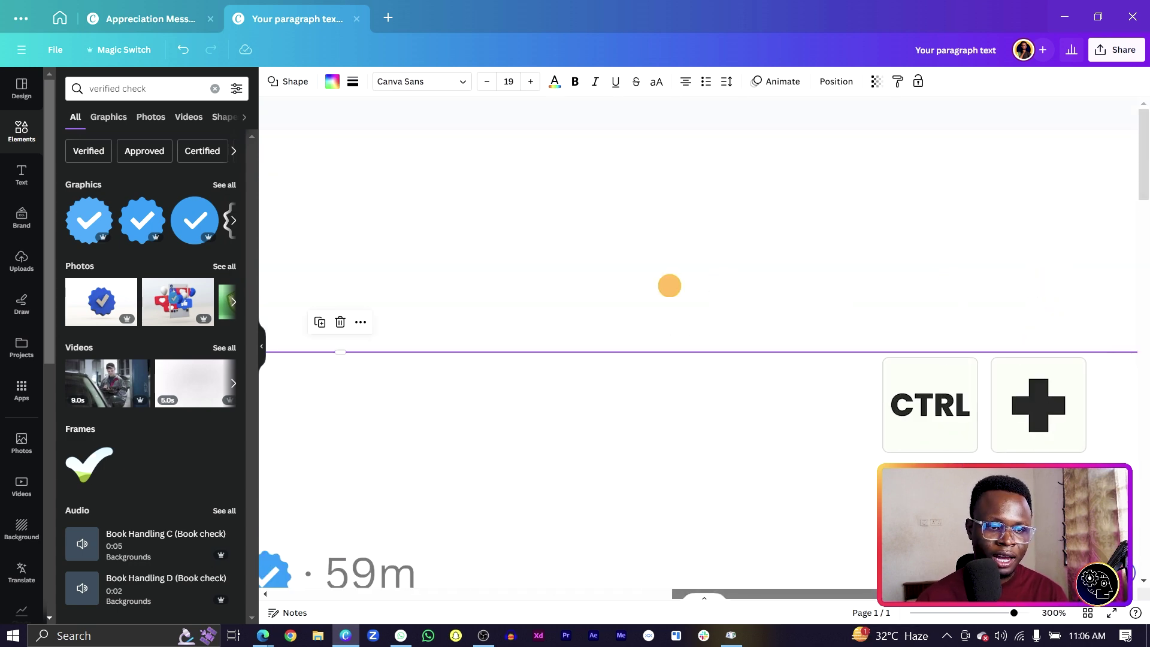
left_click(669, 286)
key("ctrl+d")
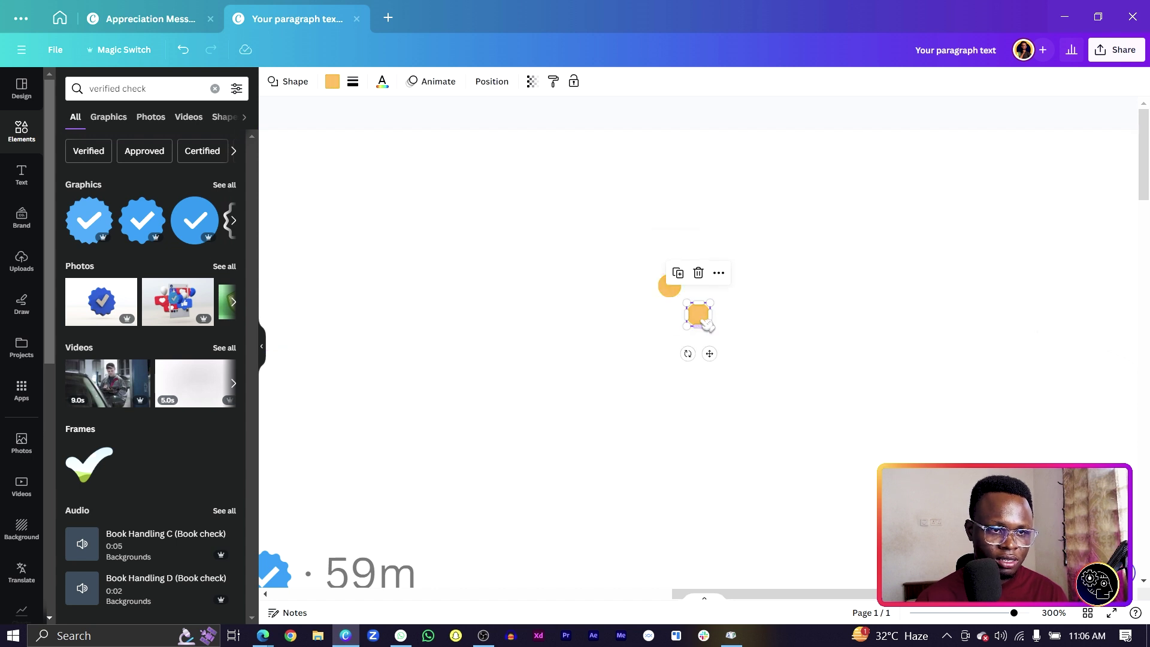
left_click_drag(699, 314, 710, 285)
key("ctrl+d")
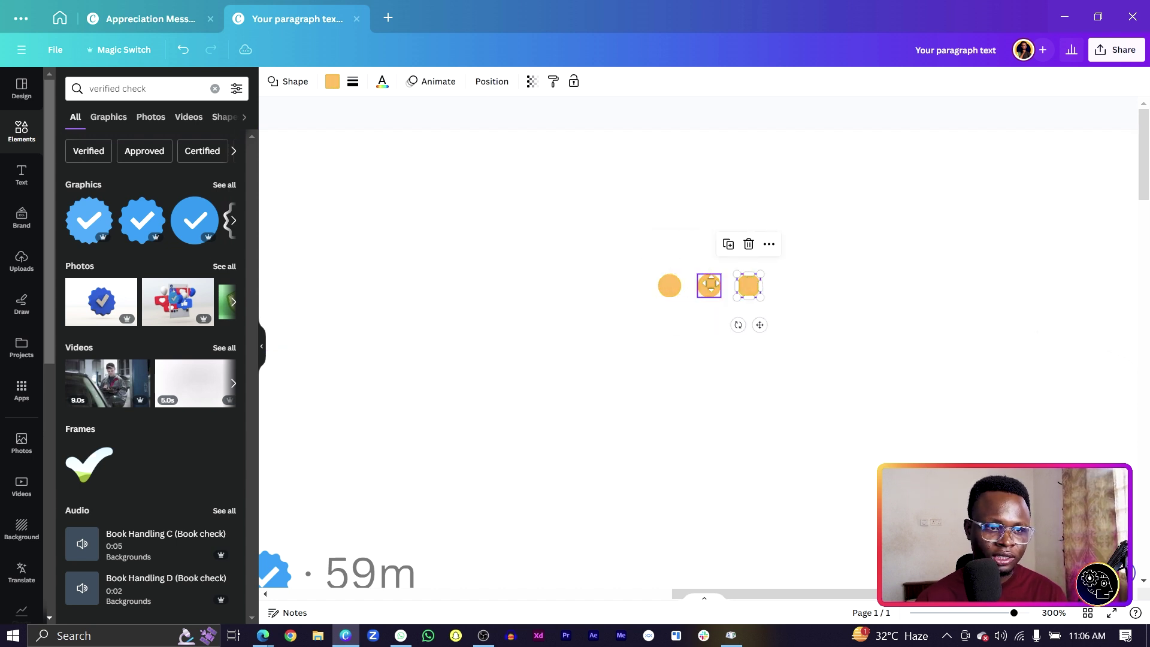
Colour the three dots black, shrink them, and place them at the header's right end
left_click(710, 286, "shift")
left_click(673, 290, "shift")
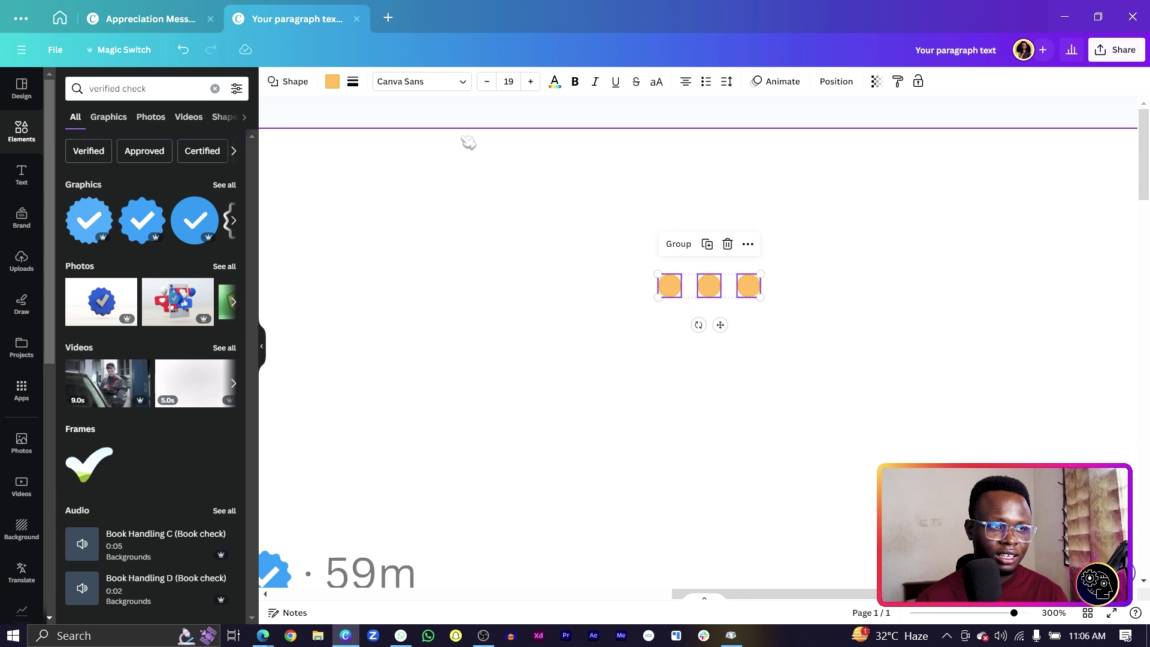
left_click(331, 82)
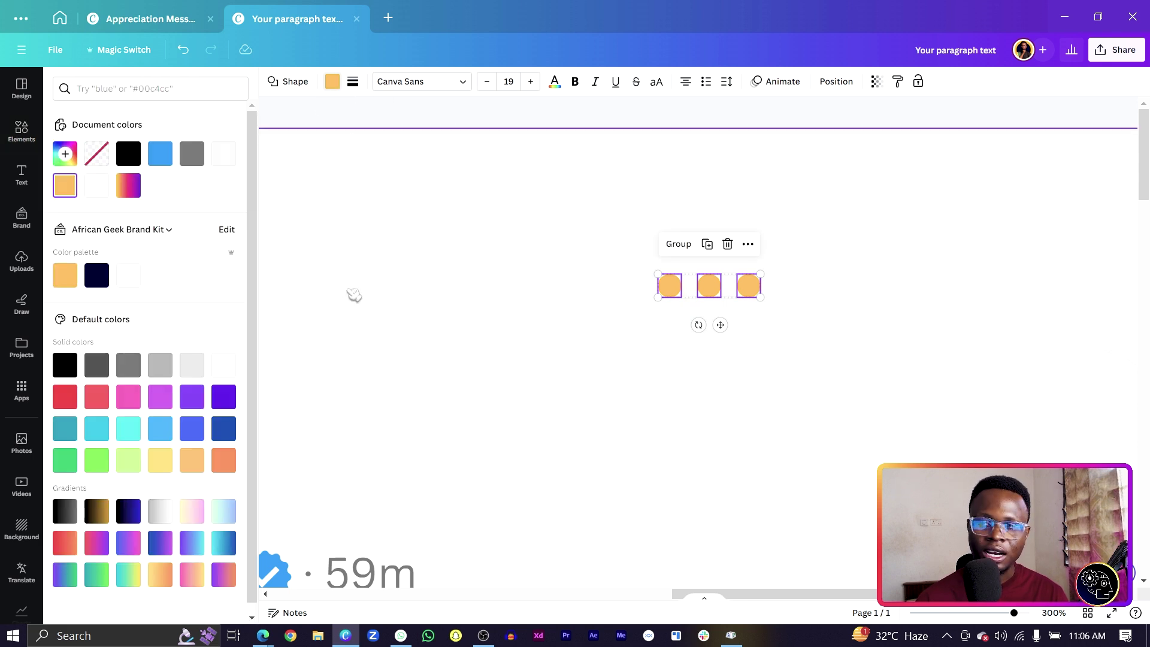
left_click(129, 155)
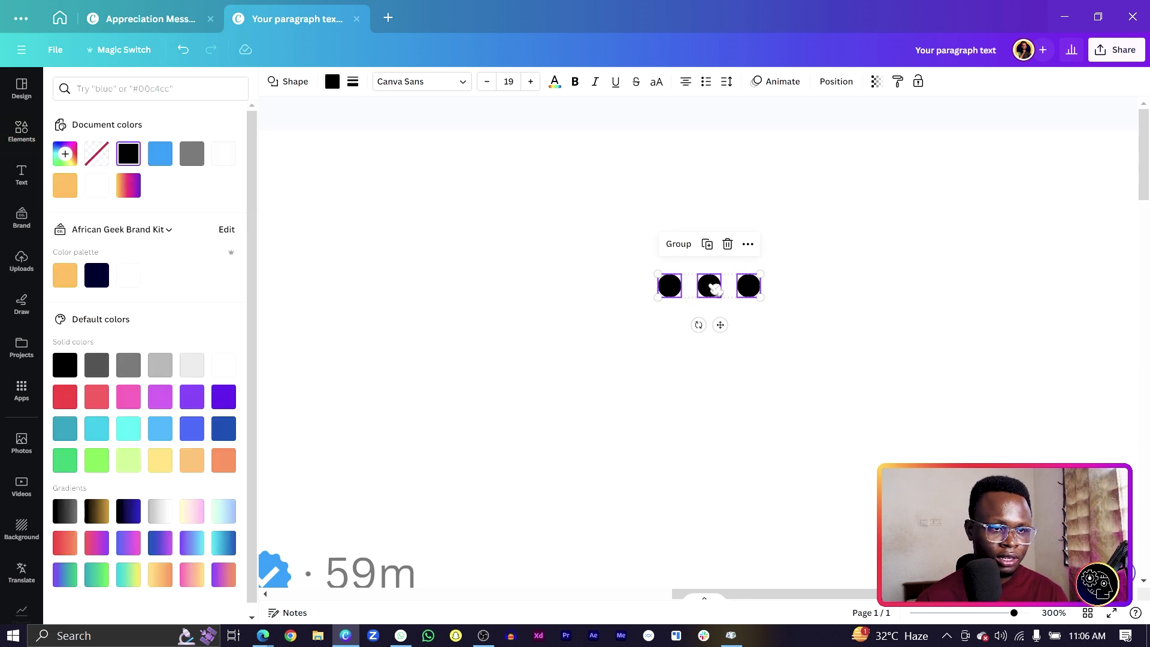
left_click_drag(657, 272, 685, 278)
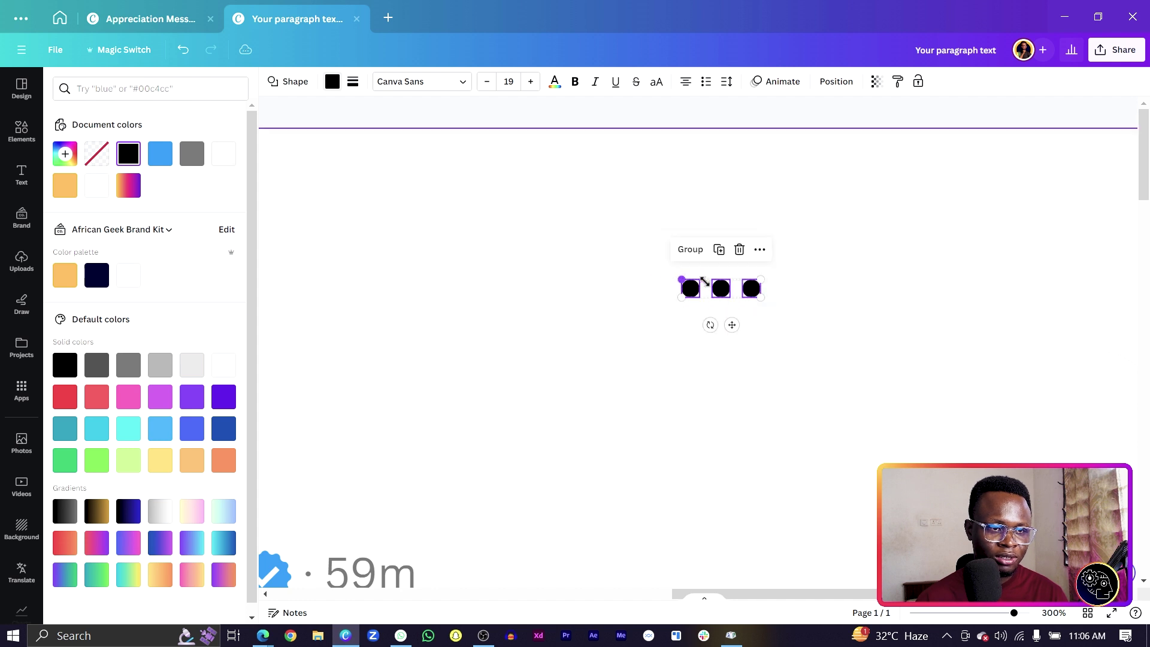
scroll(866, 424, "down", 5)
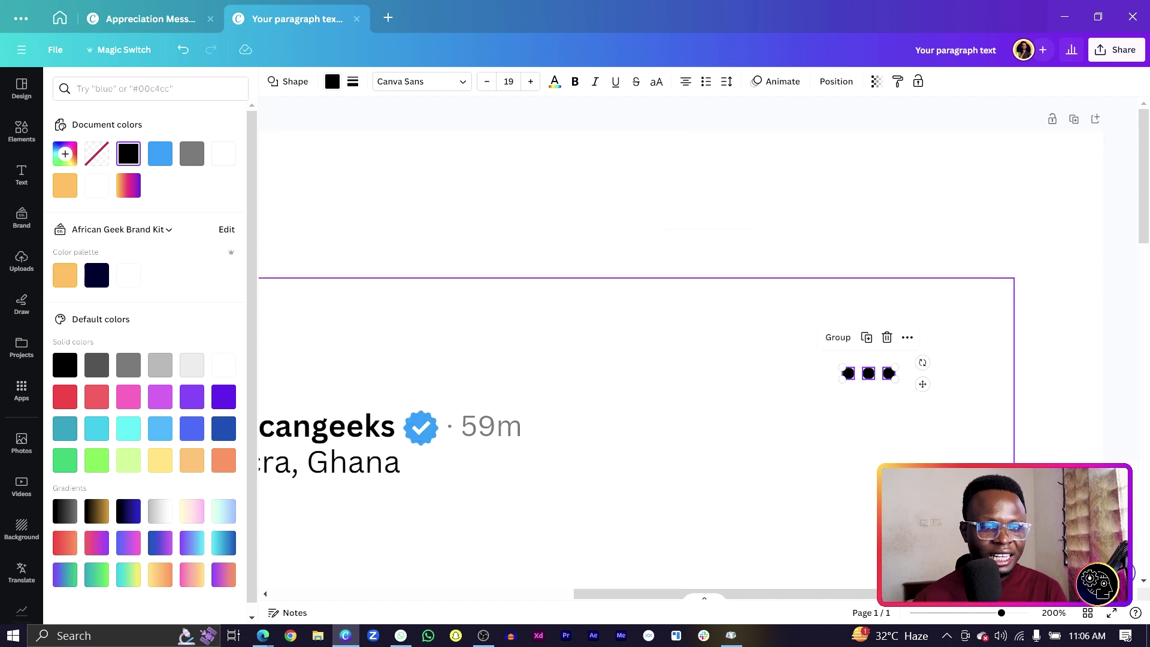
left_click_drag(934, 320, 944, 357)
Centre the whole profile header row horizontally on the page
left_click_drag(1070, 315, 323, 436)
left_click_drag(530, 376, 476, 329)
key("ctrl+minus")
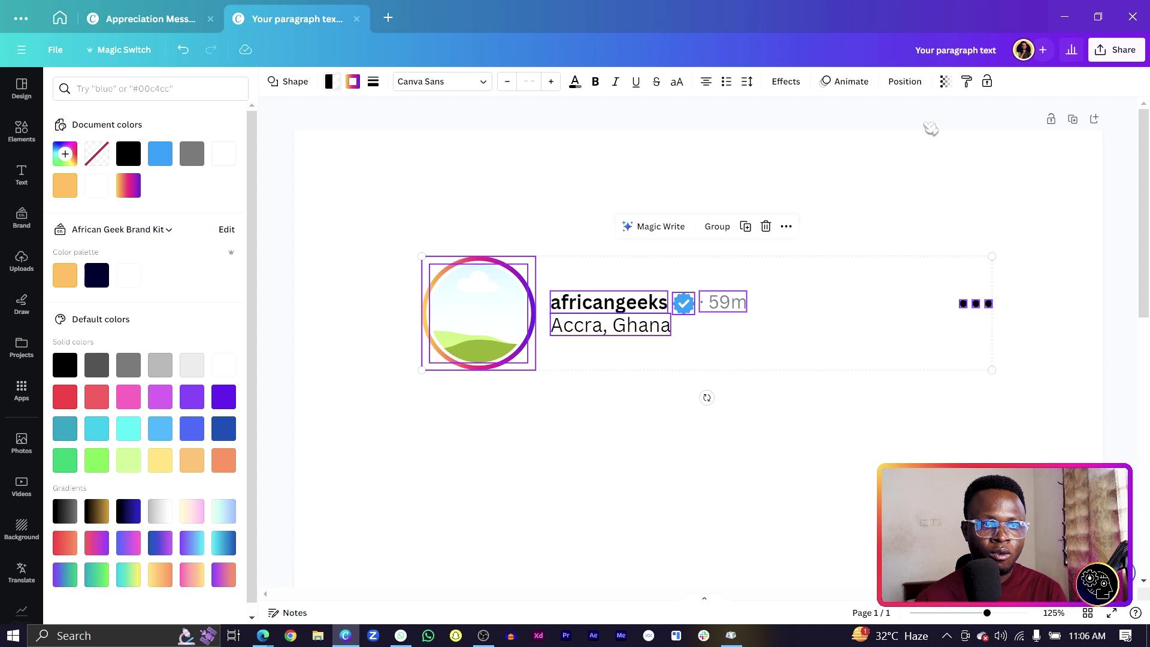
left_click(1071, 188)
scroll(501, 413, "down", 3)
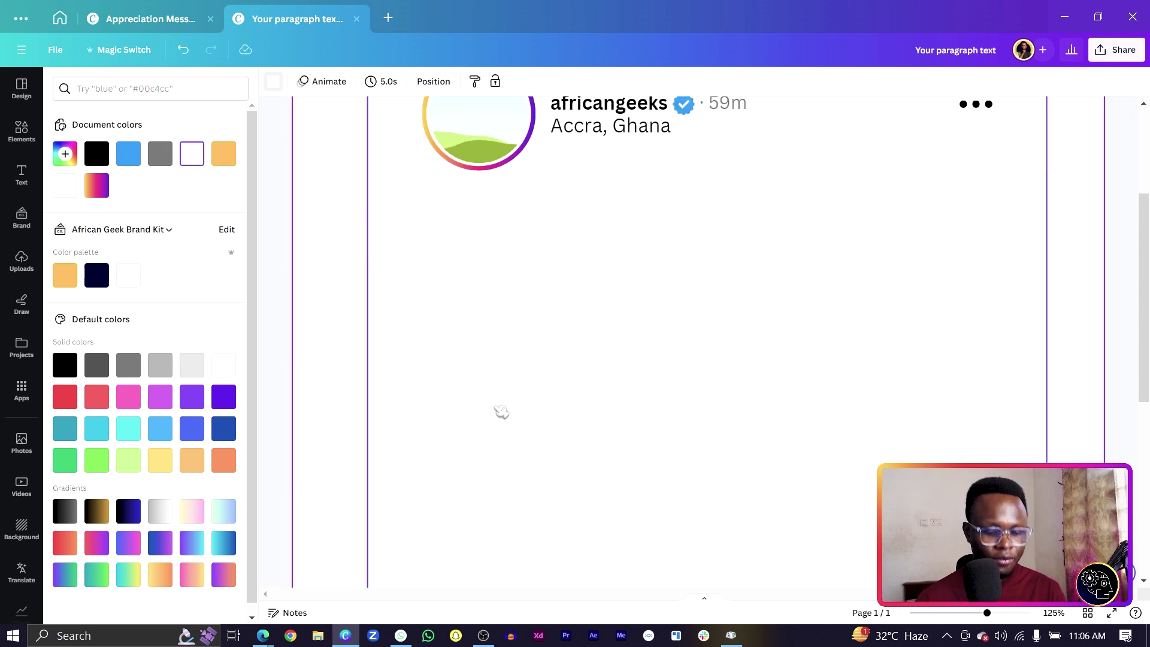
key("ctrl+minus")
key("ctrl+minus")
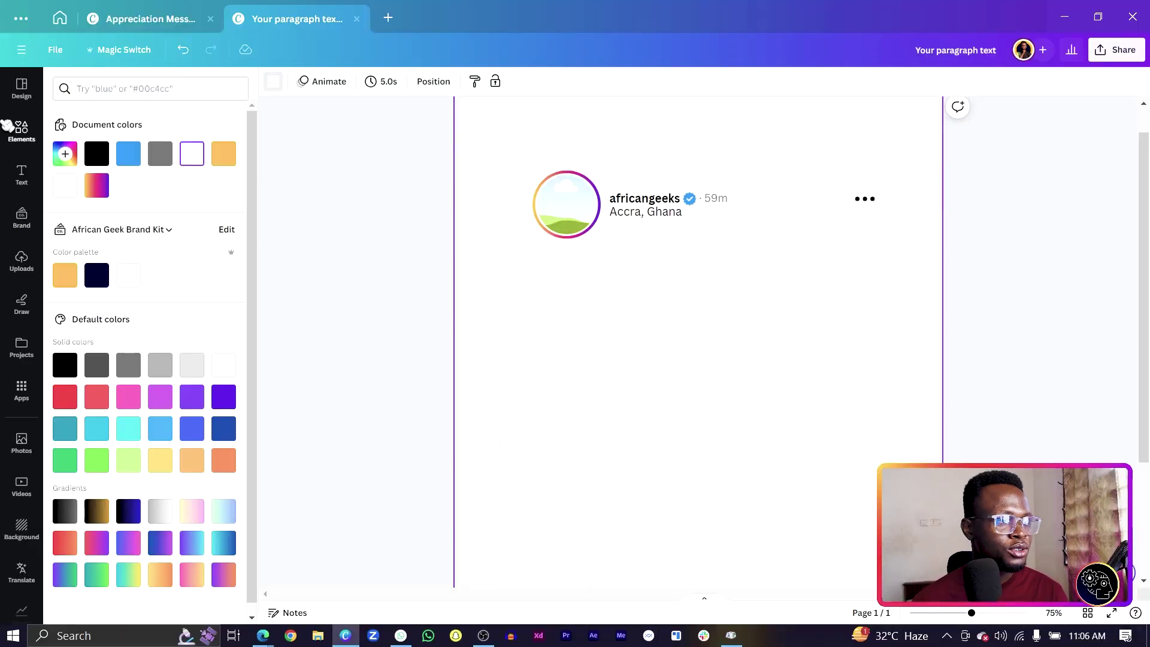
Add a square image frame below the header and stretch it to span the header width
left_click(9, 127)
scroll(181, 386, "down", 5)
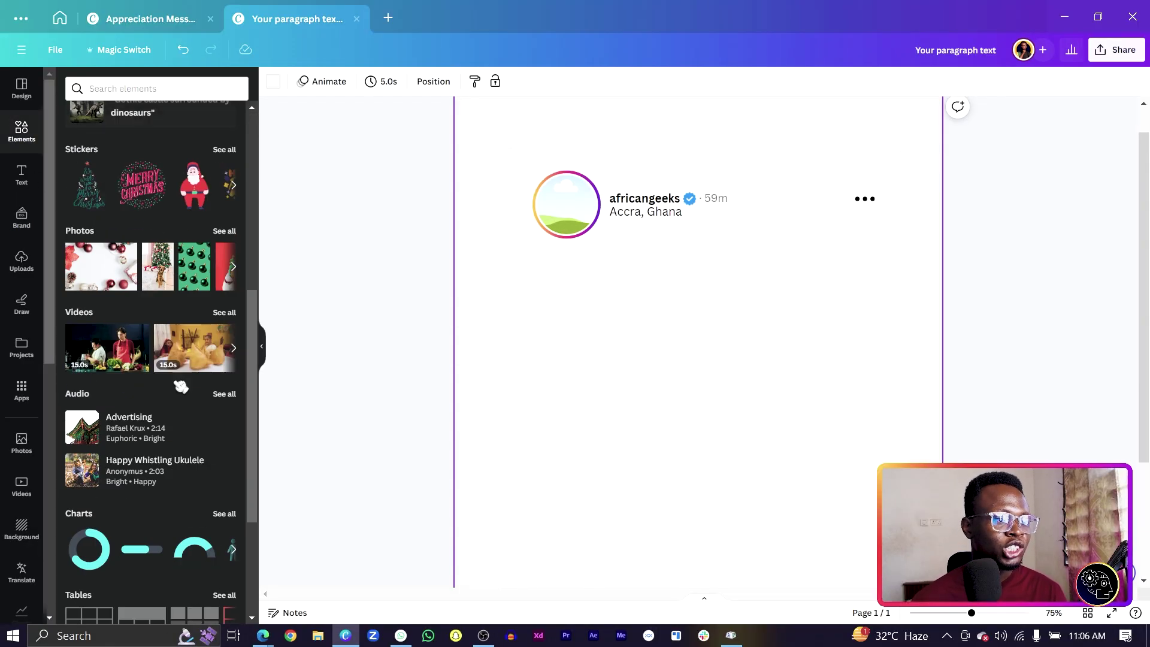
scroll(180, 387, "down", 6)
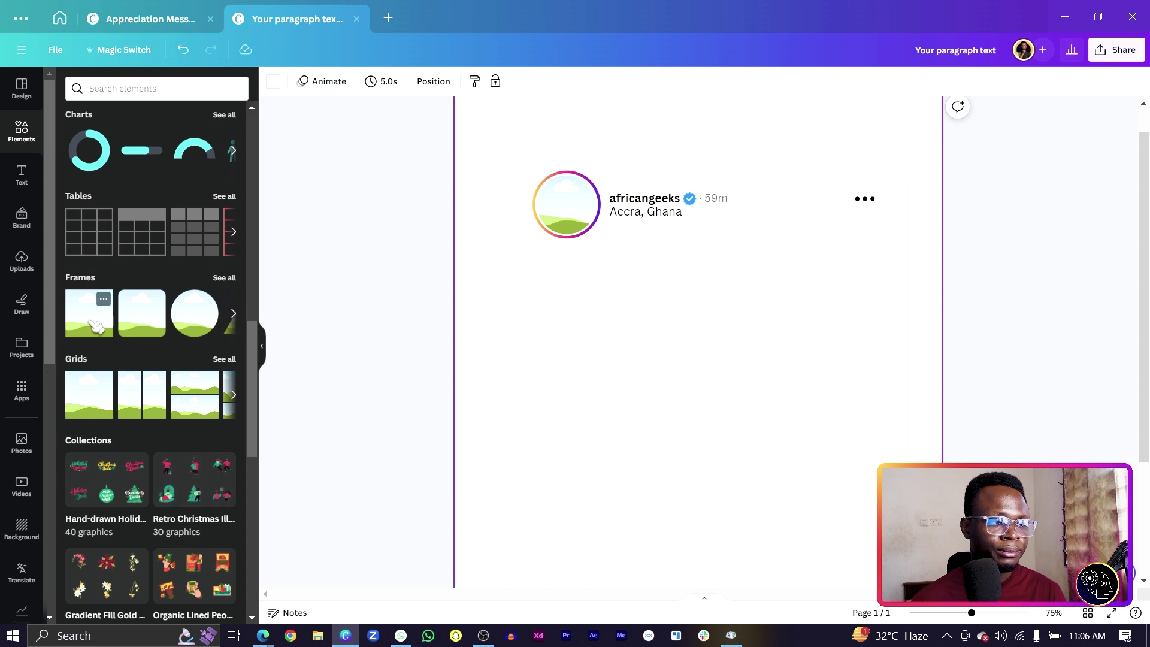
left_click(95, 327)
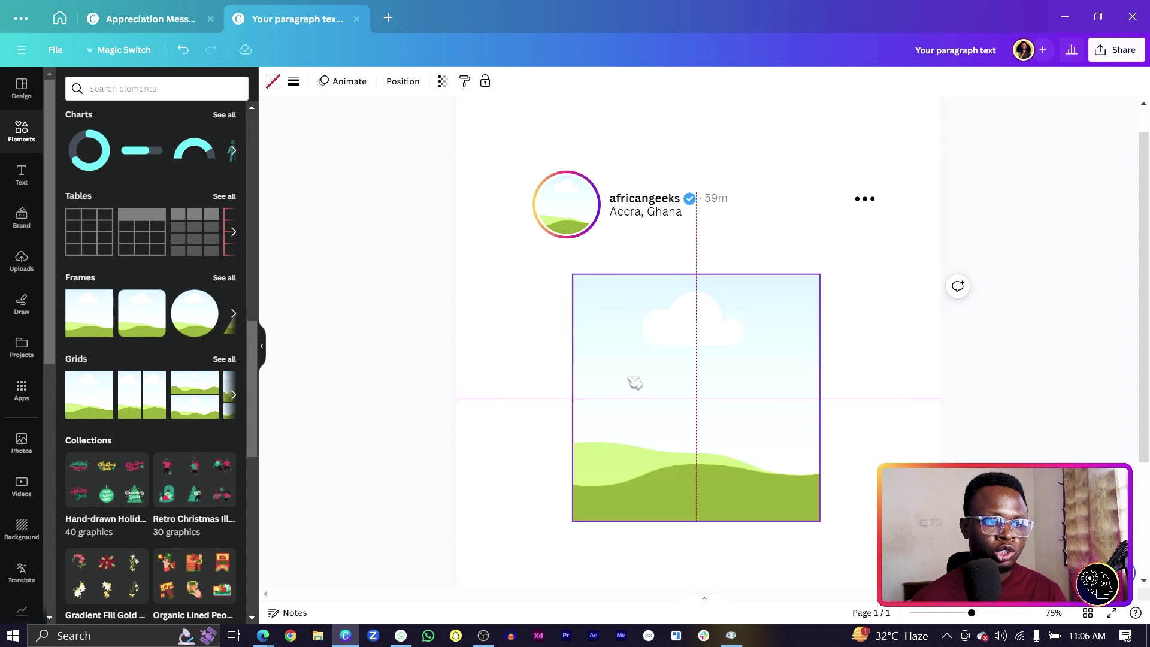
left_click_drag(634, 377, 603, 379)
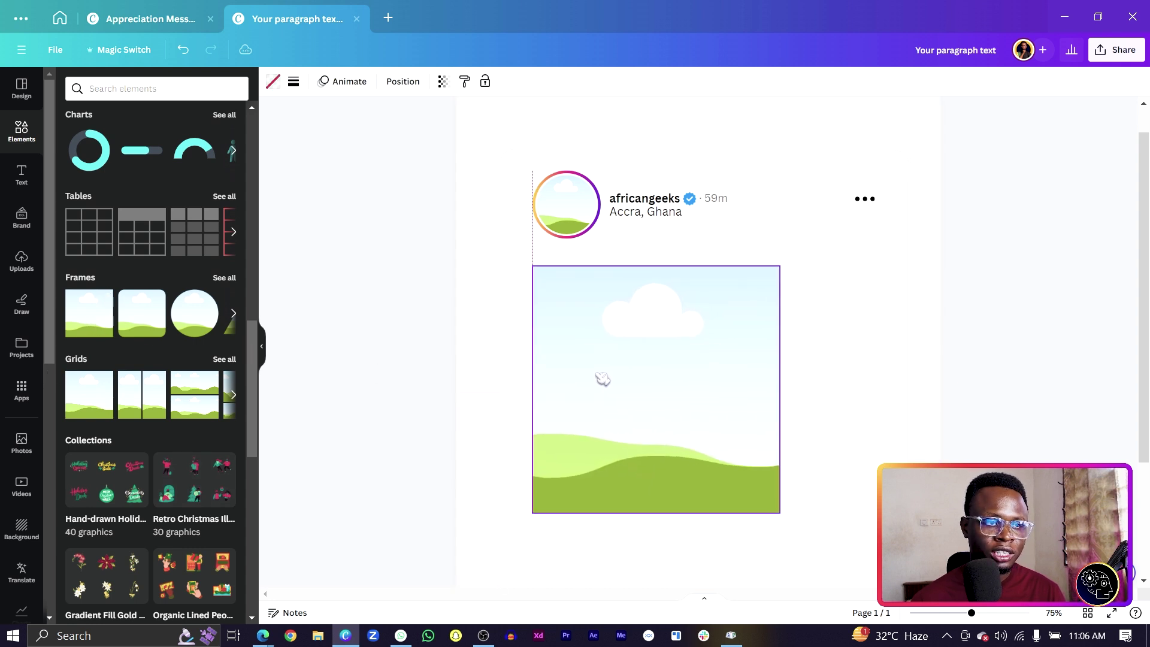
left_click_drag(780, 389, 876, 371)
scroll(875, 335, "down", 3)
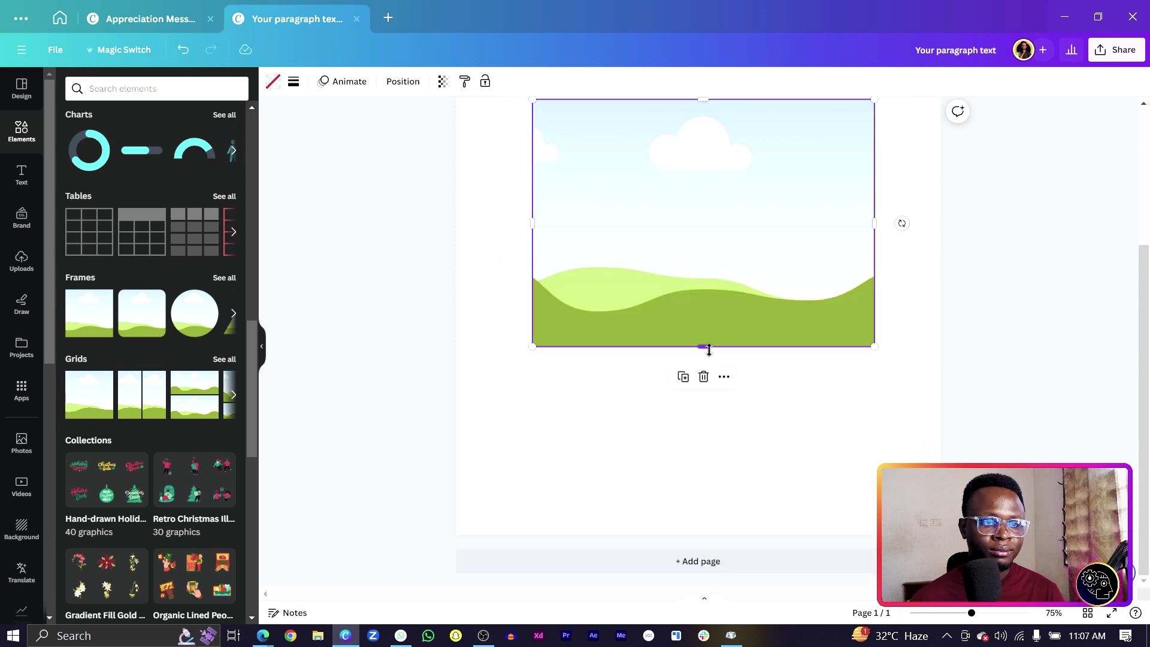
left_click_drag(704, 346, 707, 416)
scroll(711, 339, "up", 3)
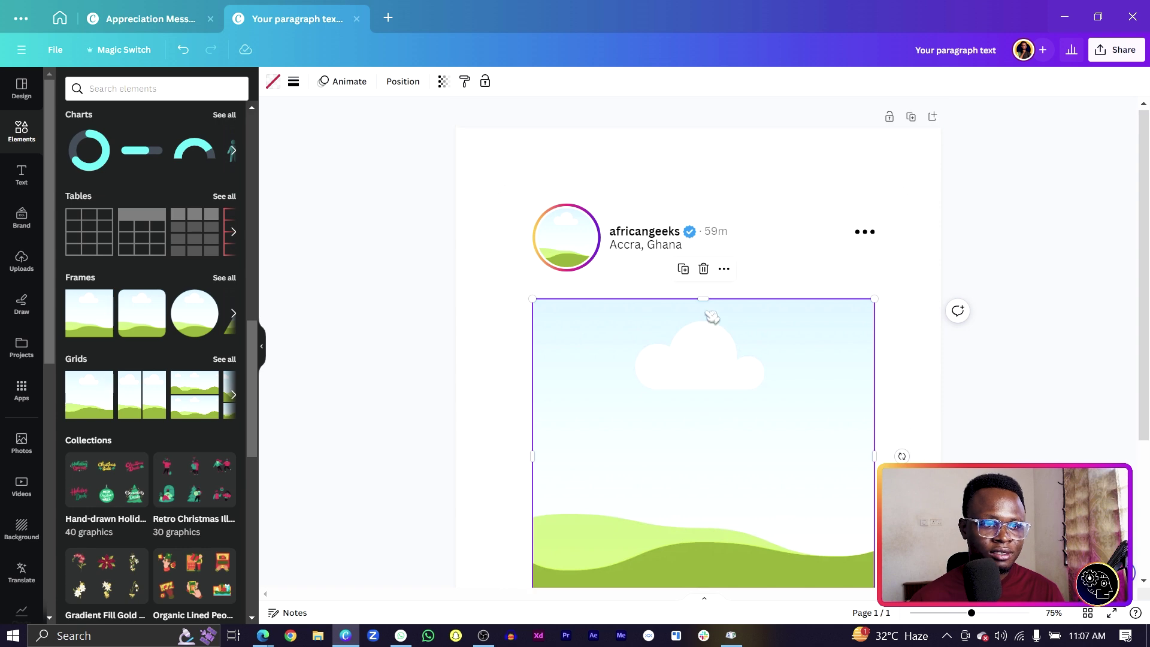
left_click_drag(706, 300, 703, 283)
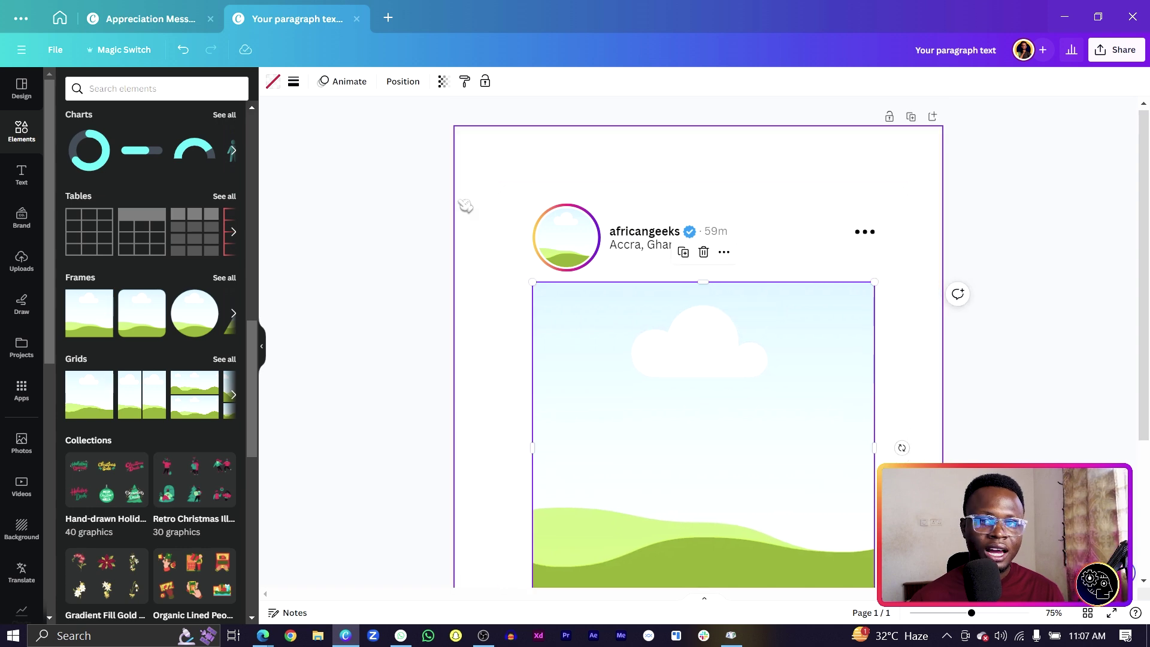
left_click_drag(468, 188, 611, 263)
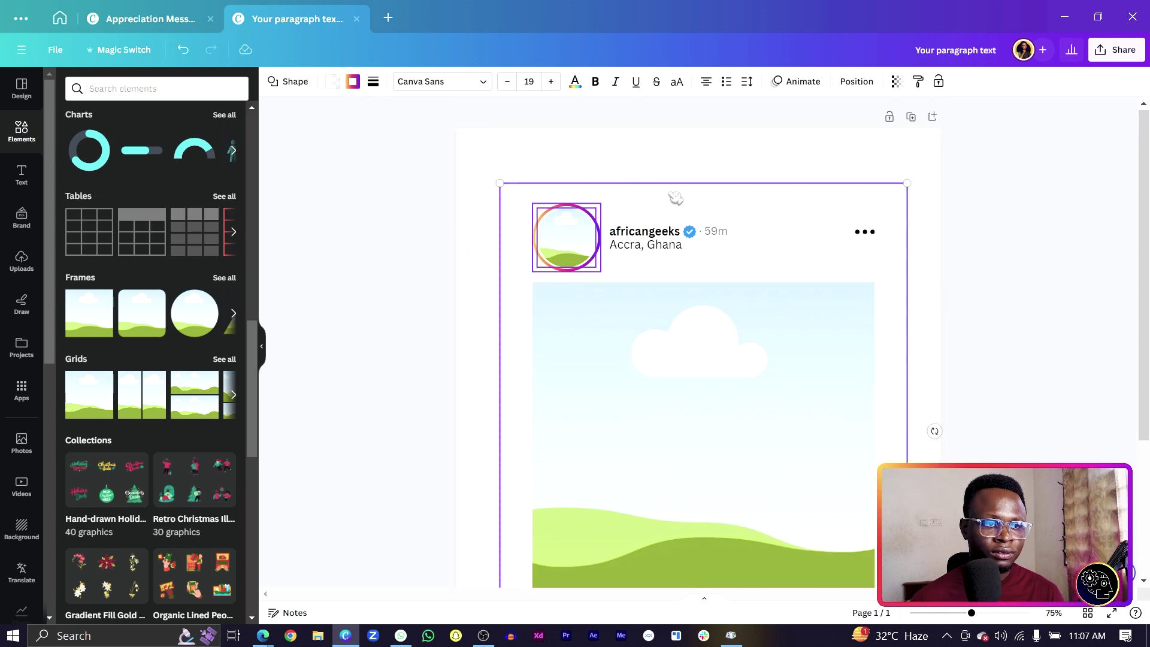
Shrink the avatar and move the username, badge and location in beside it
left_click_drag(534, 269, 554, 249)
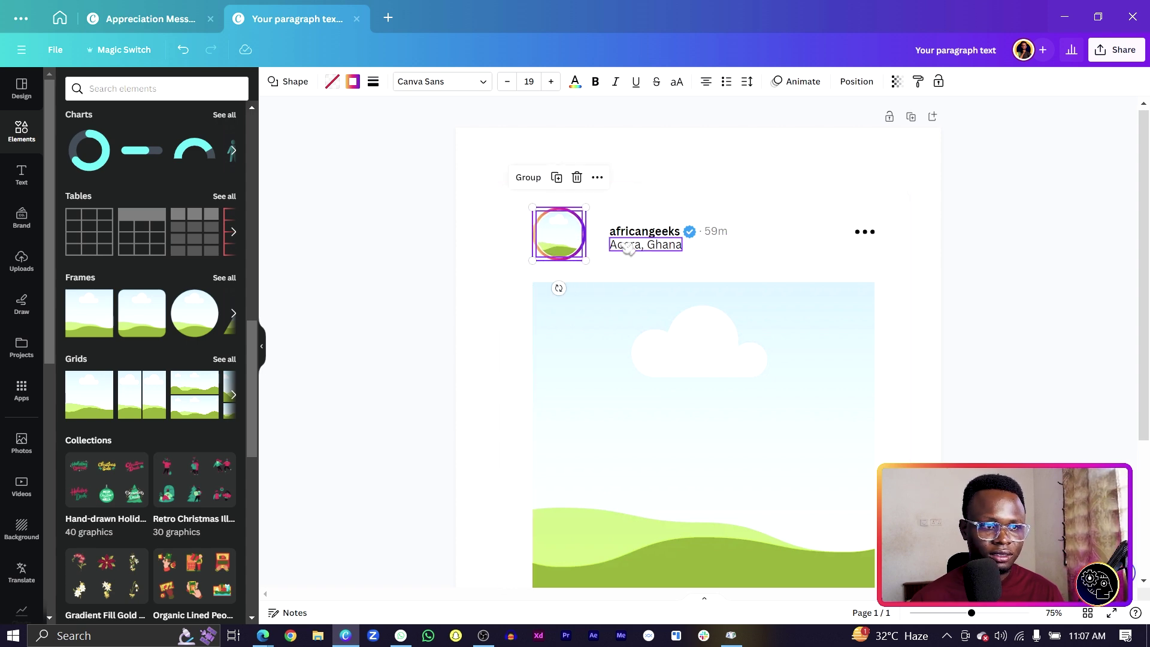
left_click(649, 231)
left_click(695, 234, "shift")
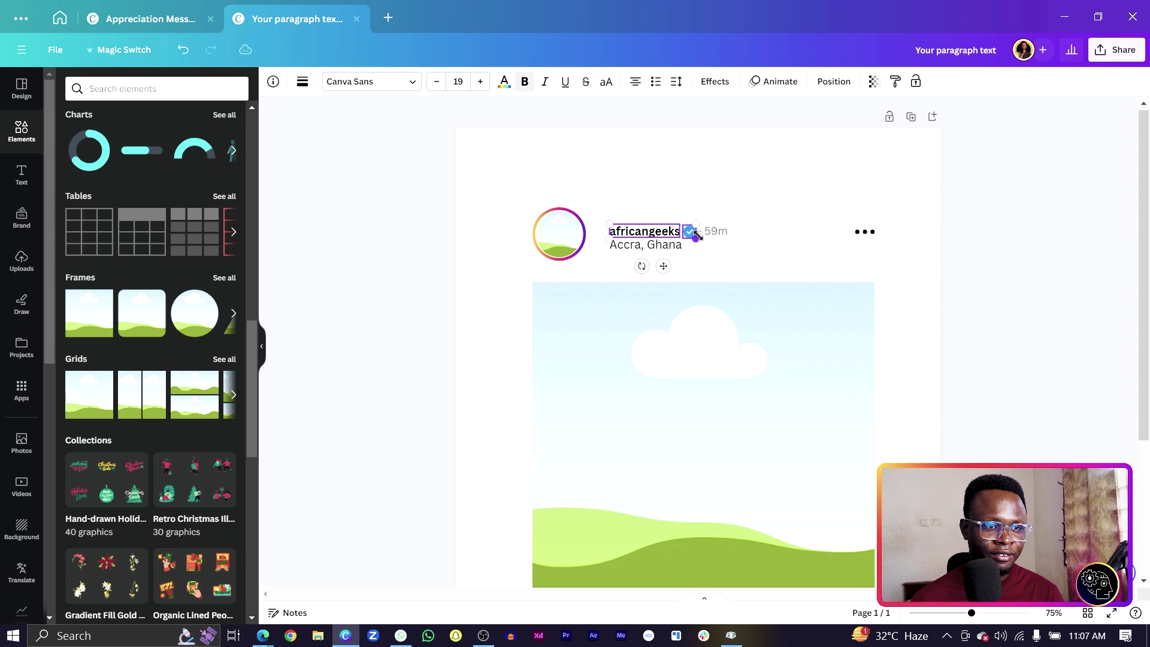
left_click_drag(671, 248, 652, 247)
left_click(637, 272)
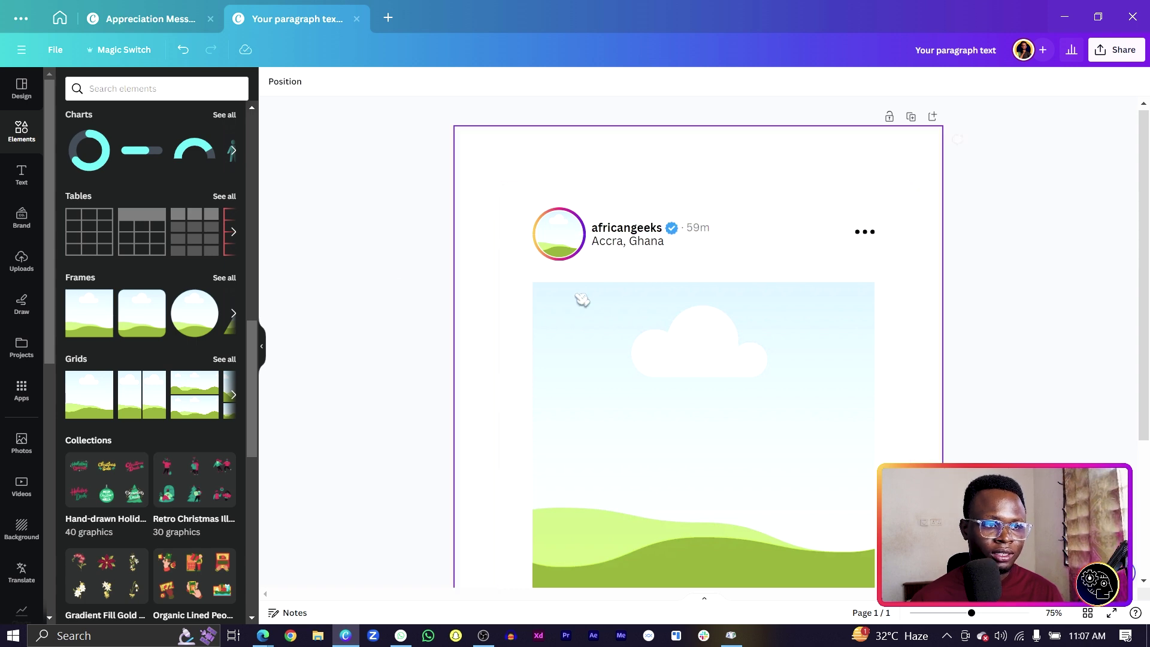
Align the post image with the avatar and raise its bottom edge to about 762 × 708
left_click(735, 313)
left_click_drag(734, 313, 730, 314)
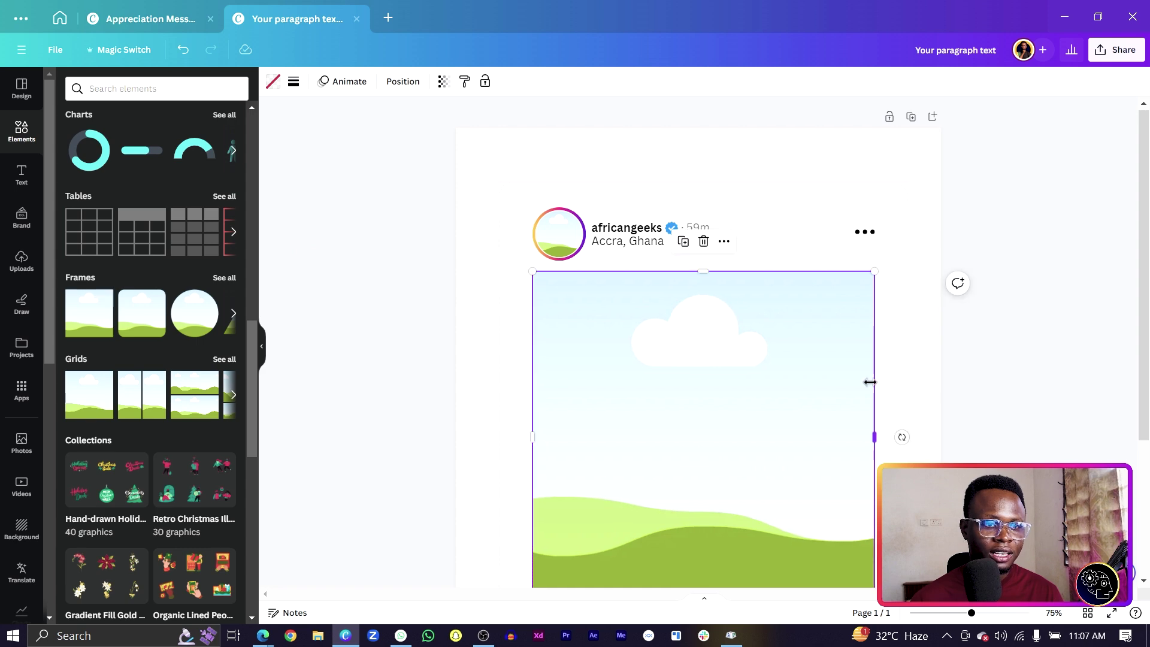
left_click_drag(876, 381, 875, 381)
scroll(730, 401, "down", 3)
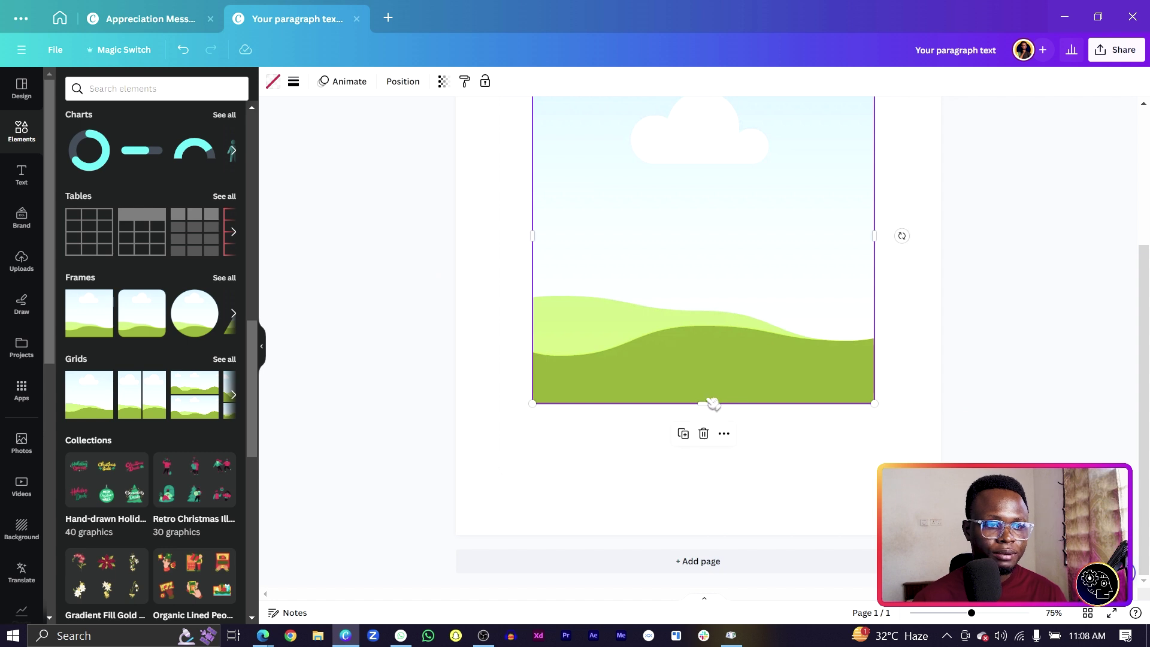
left_click_drag(707, 404, 712, 384)
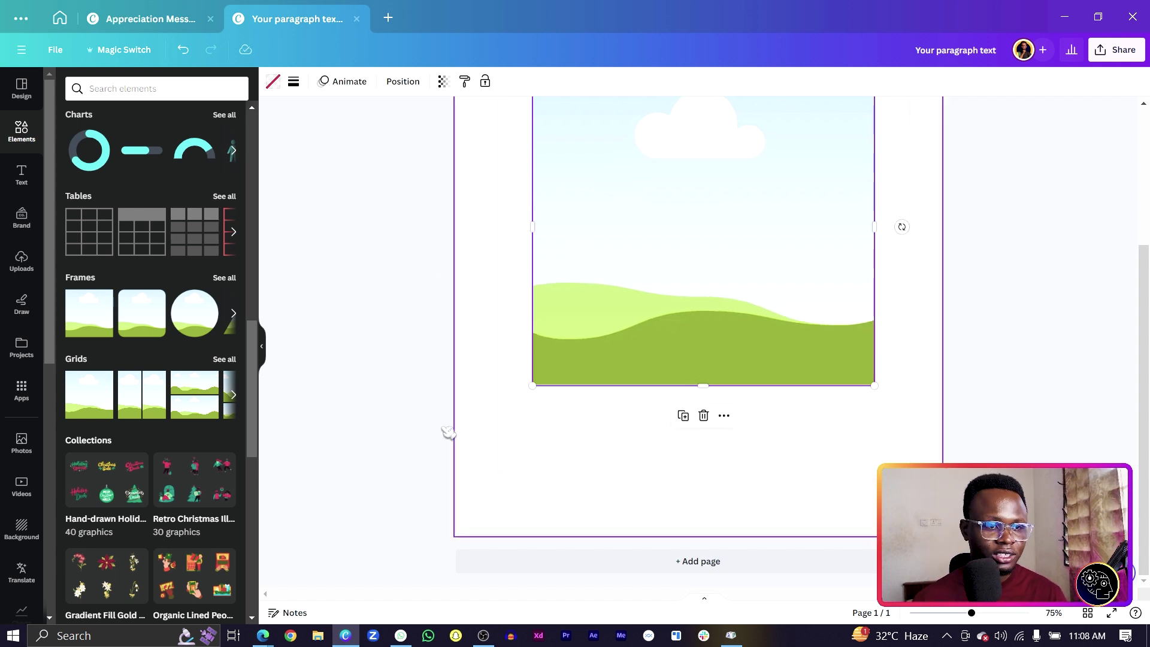
left_click(484, 437)
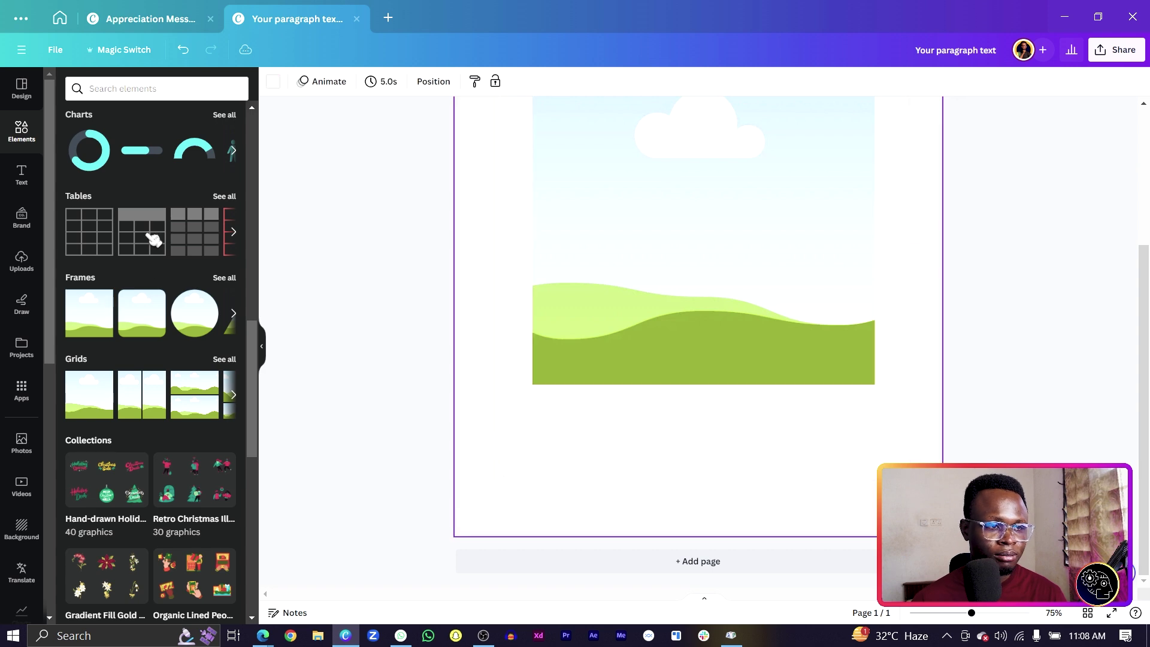
Search Elements for 'love' and place the red heart graphic lower on the post image
left_click(136, 87)
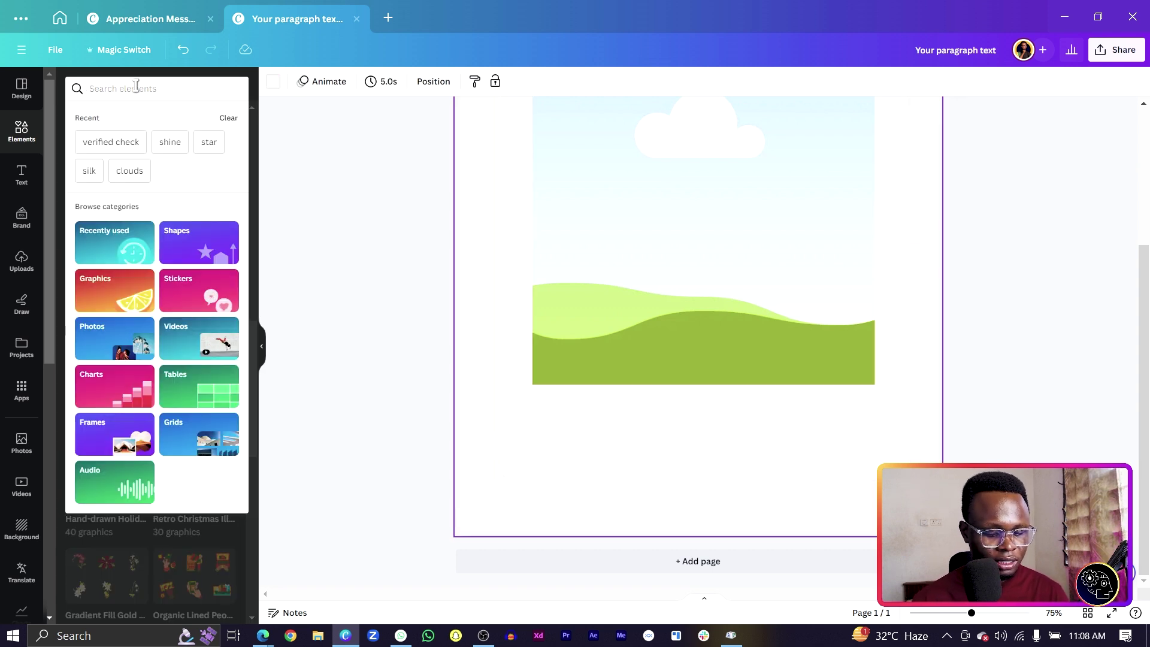
type("love")
key("Return")
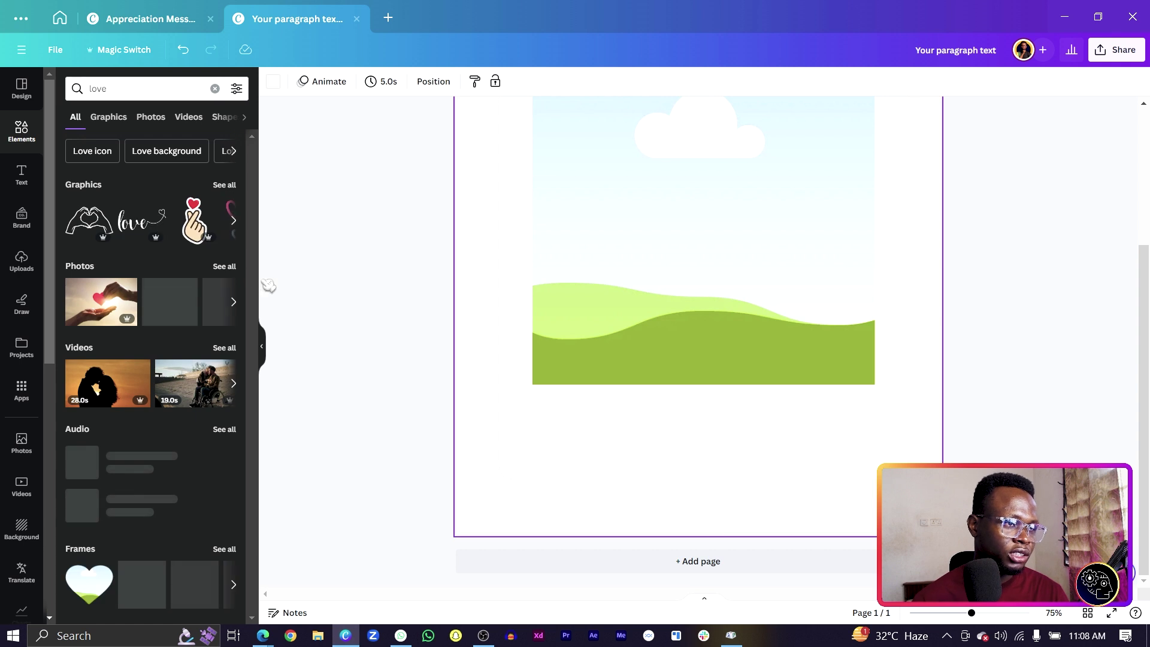
left_click(225, 186)
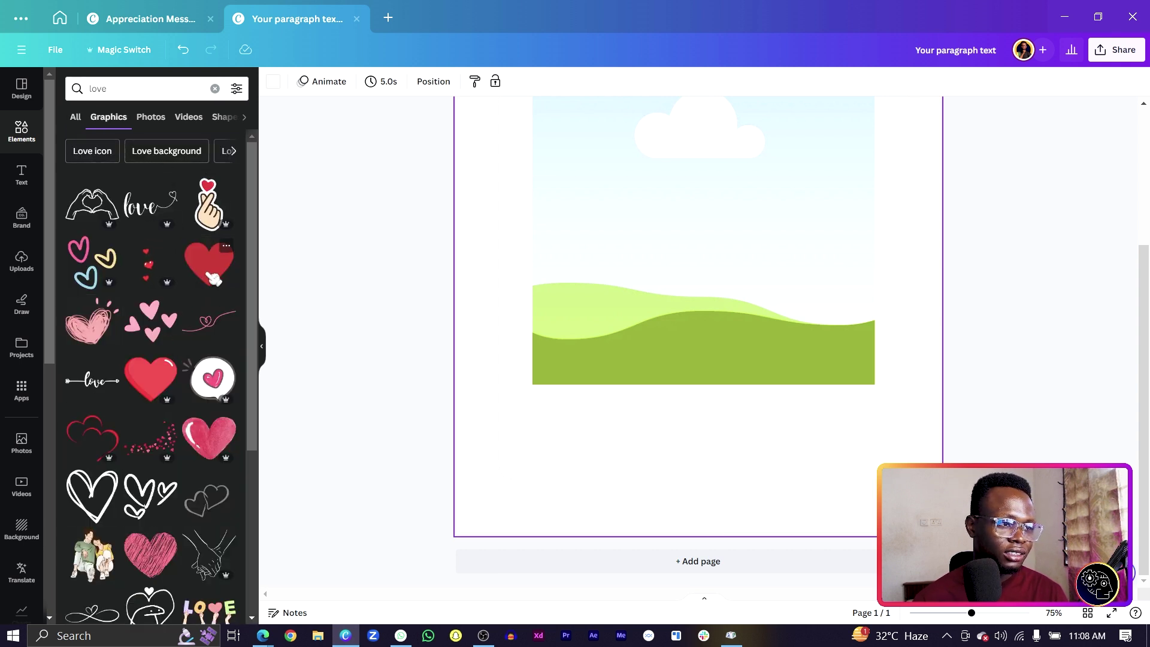
left_click(213, 278)
left_click_drag(740, 216, 727, 344)
Replace the search term with 'comment' to find speech-bubble graphics
left_click(133, 88)
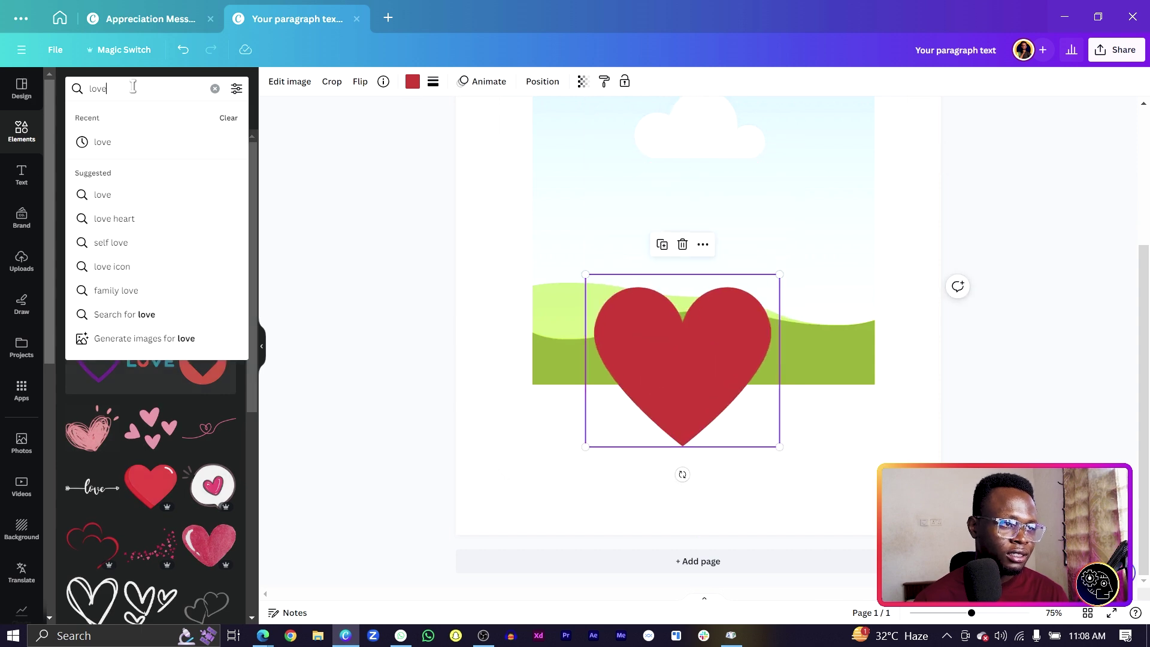
double_click(133, 89)
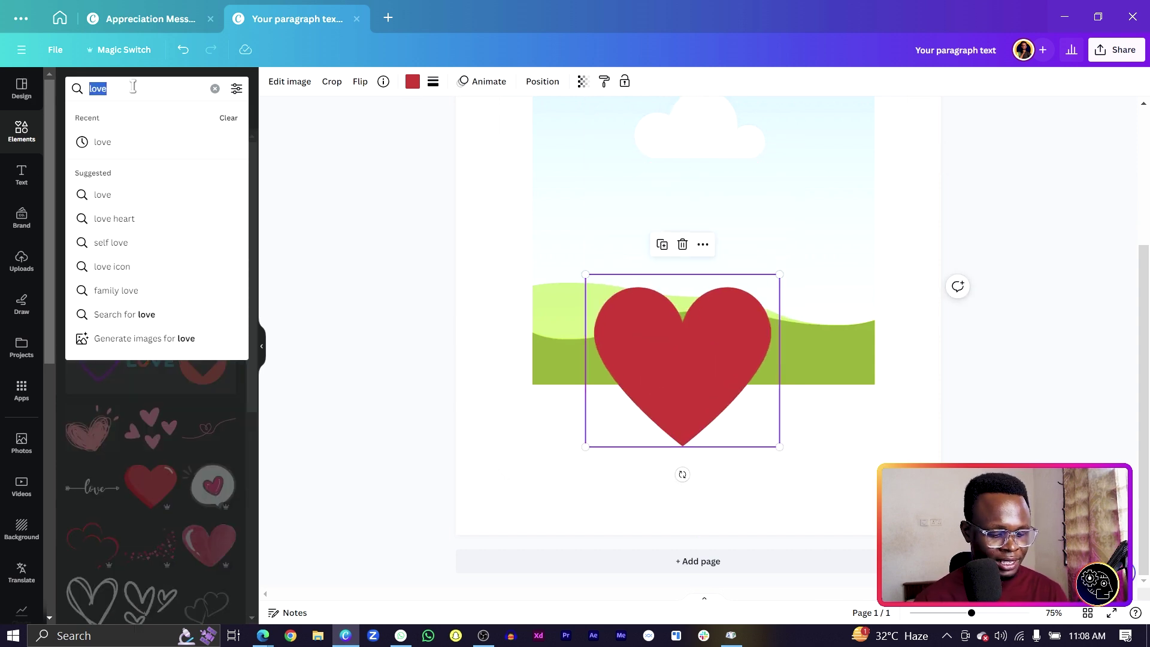
type("comment")
key("Return")
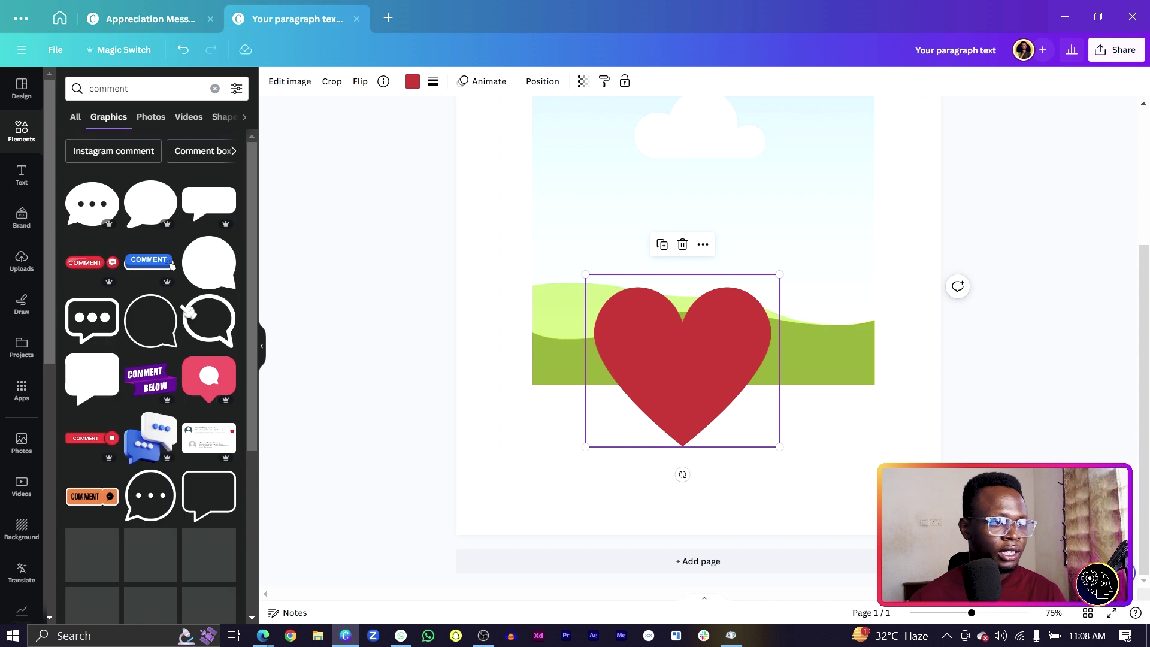
Add two outline speech-bubble graphics and position them near the heart
left_click(159, 325)
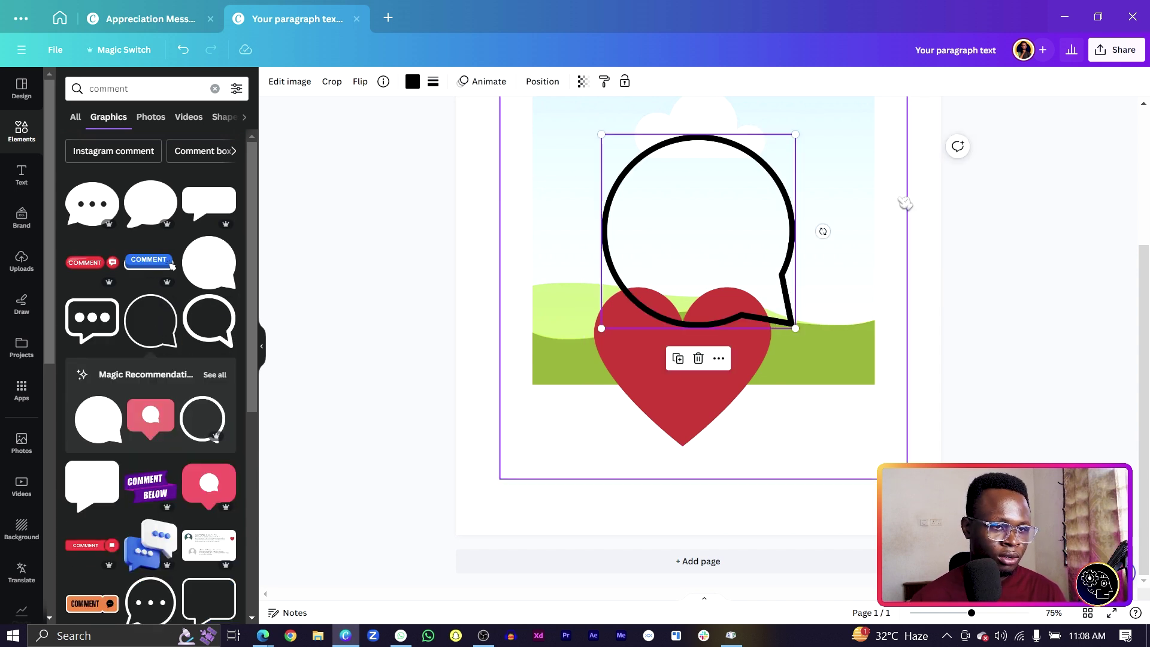
left_click_drag(705, 225, 598, 353)
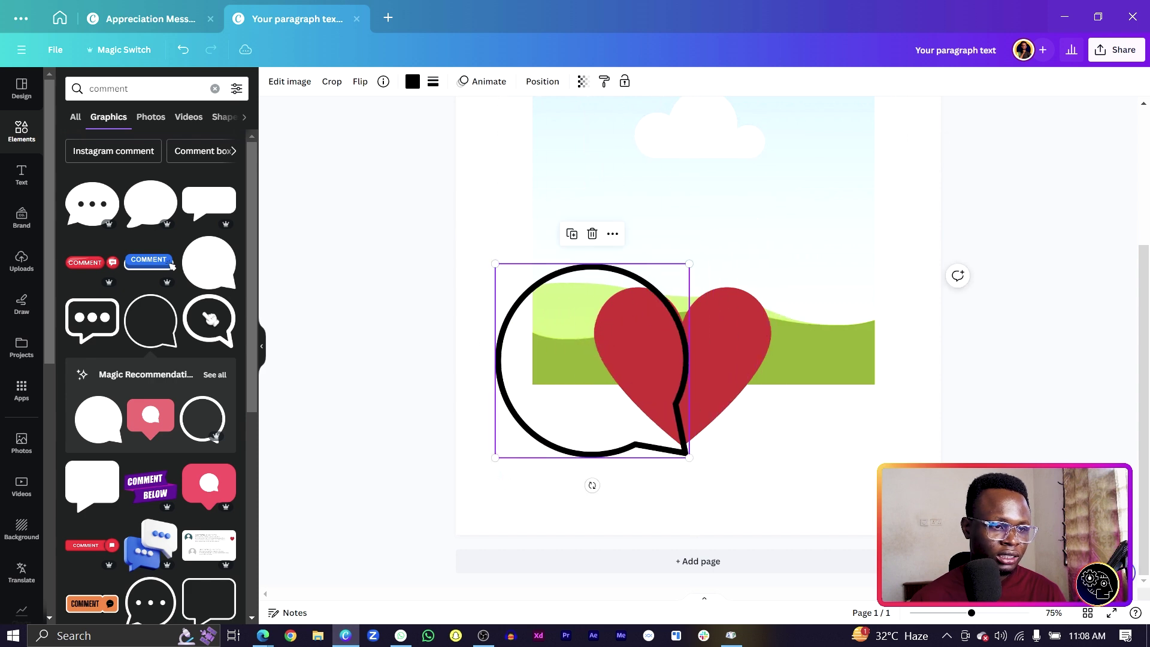
left_click(202, 420)
left_click_drag(757, 293, 815, 408)
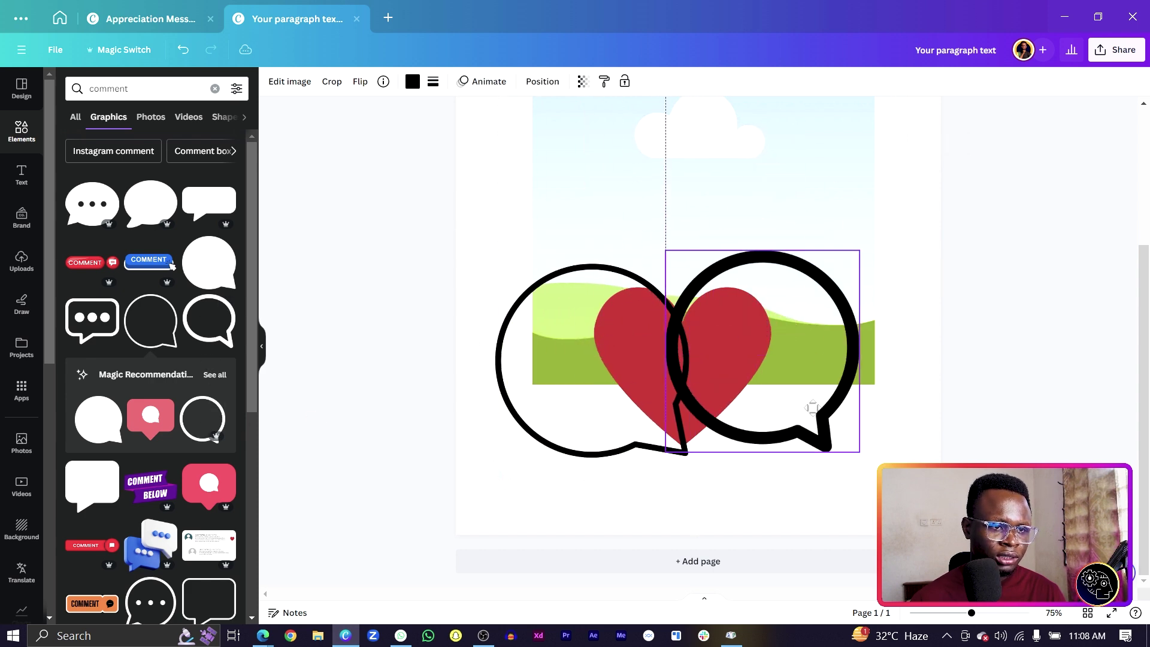
Search for 'share' and add the paper-plane graphic onto the speech bubble
left_click(161, 80)
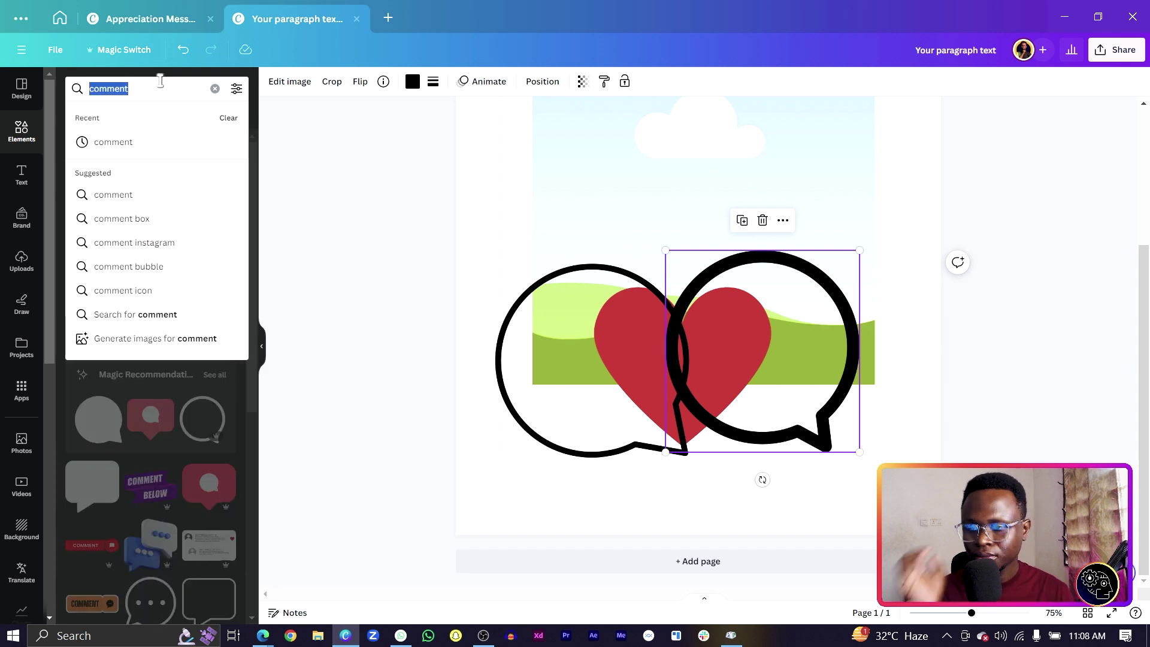
type("sha")
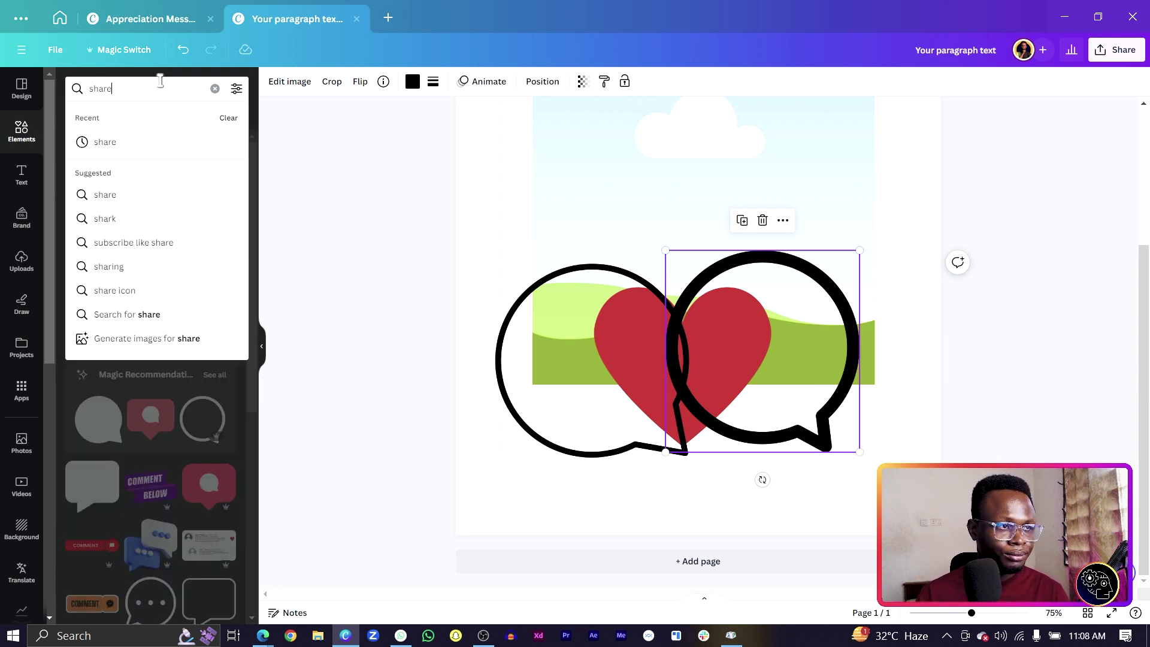
type("re")
key("Return")
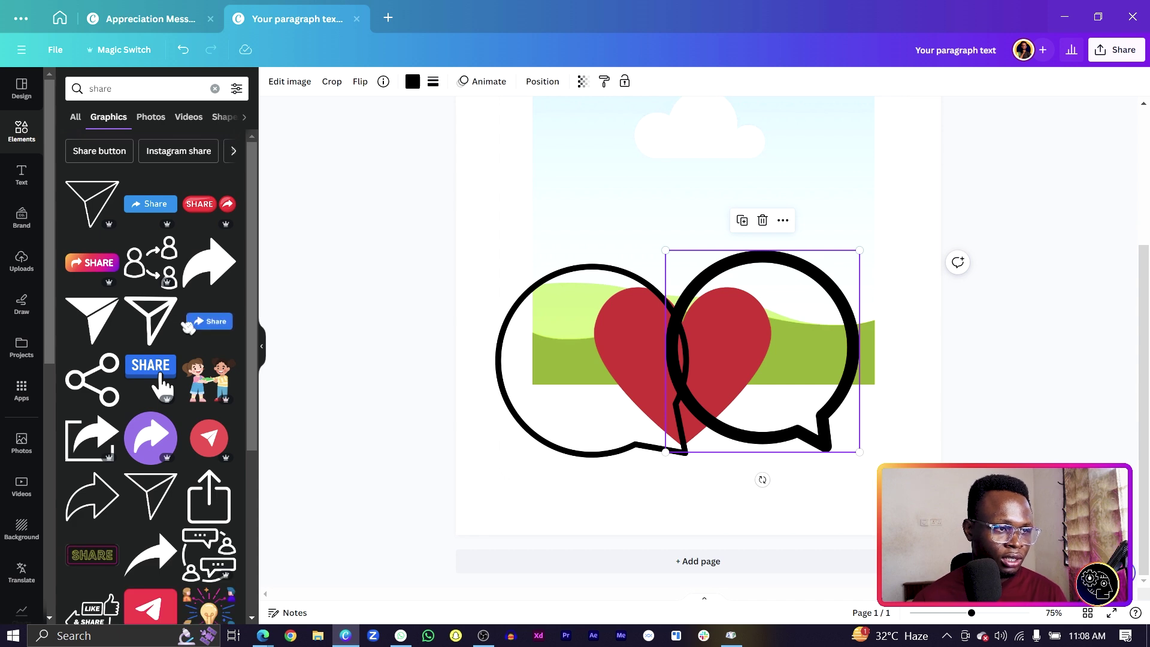
left_click(151, 321)
left_click_drag(547, 349, 514, 416)
left_click_drag(713, 205, 771, 347)
Stack the heart, bubble and paper plane together and move the group under the image's lower left
left_click(683, 400)
left_click_drag(619, 377, 469, 465)
left_click_drag(773, 386, 575, 495)
left_click(797, 396)
left_click_drag(346, 474, 520, 451)
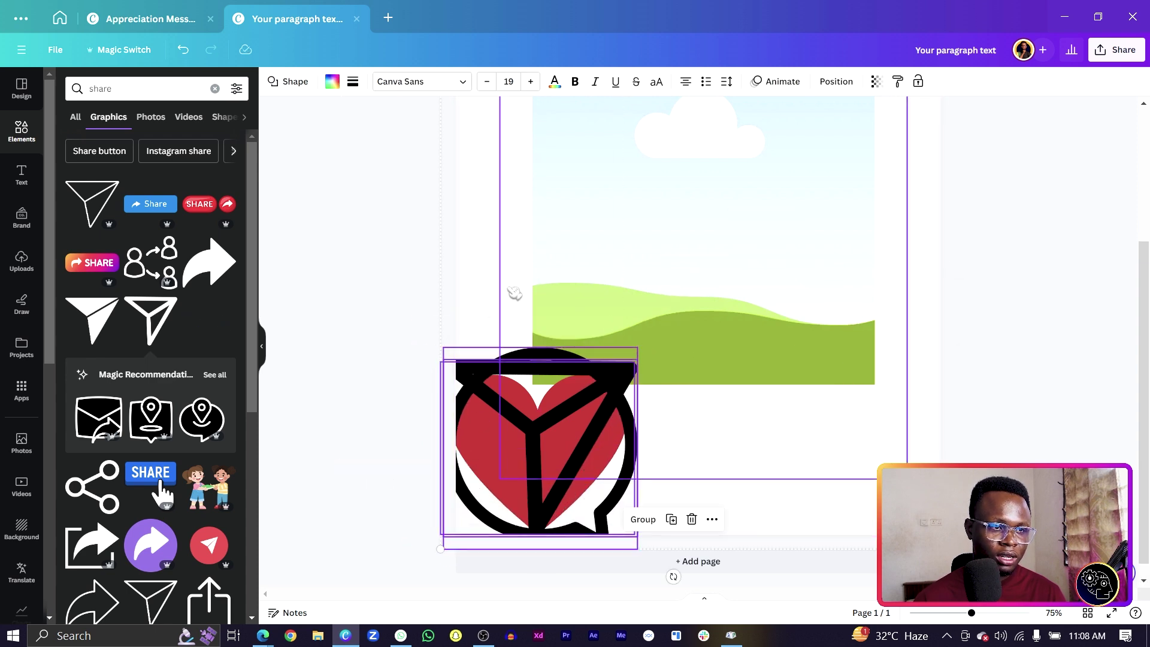
left_click(401, 305)
left_click_drag(359, 480, 617, 528)
left_click_drag(637, 576, 552, 452)
key("ctrl+plus")
key("ctrl+plus")
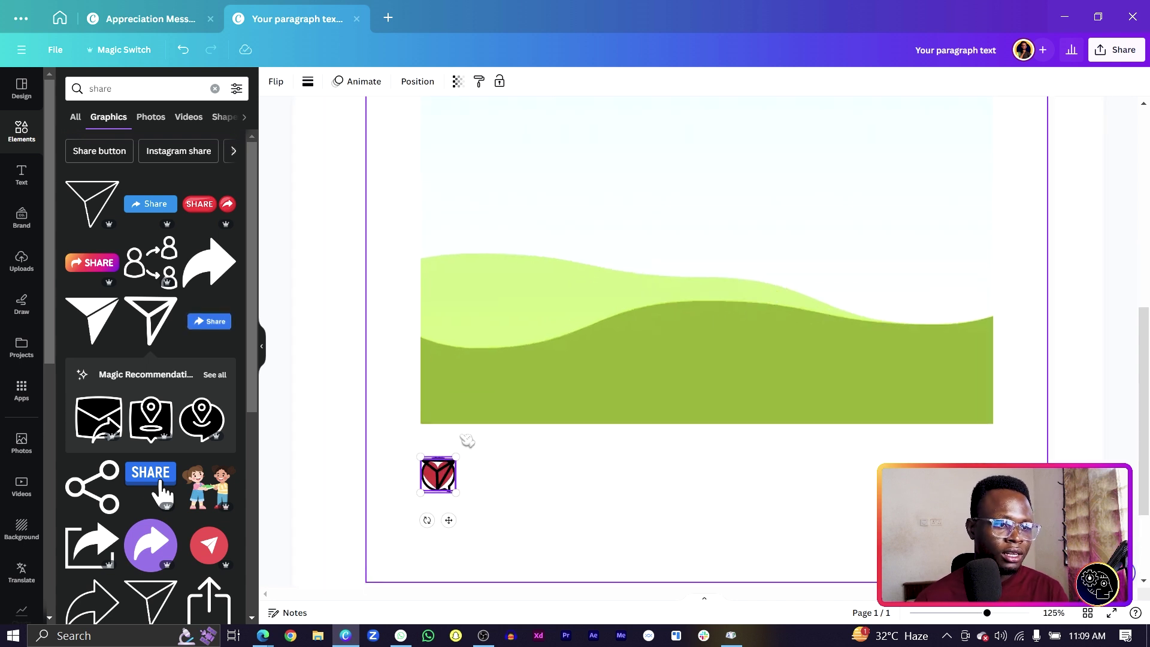
Separate the heart, comment bubble and paper plane, shrinking each to a matching small size
scroll(467, 442, "down", 3)
left_click(398, 392)
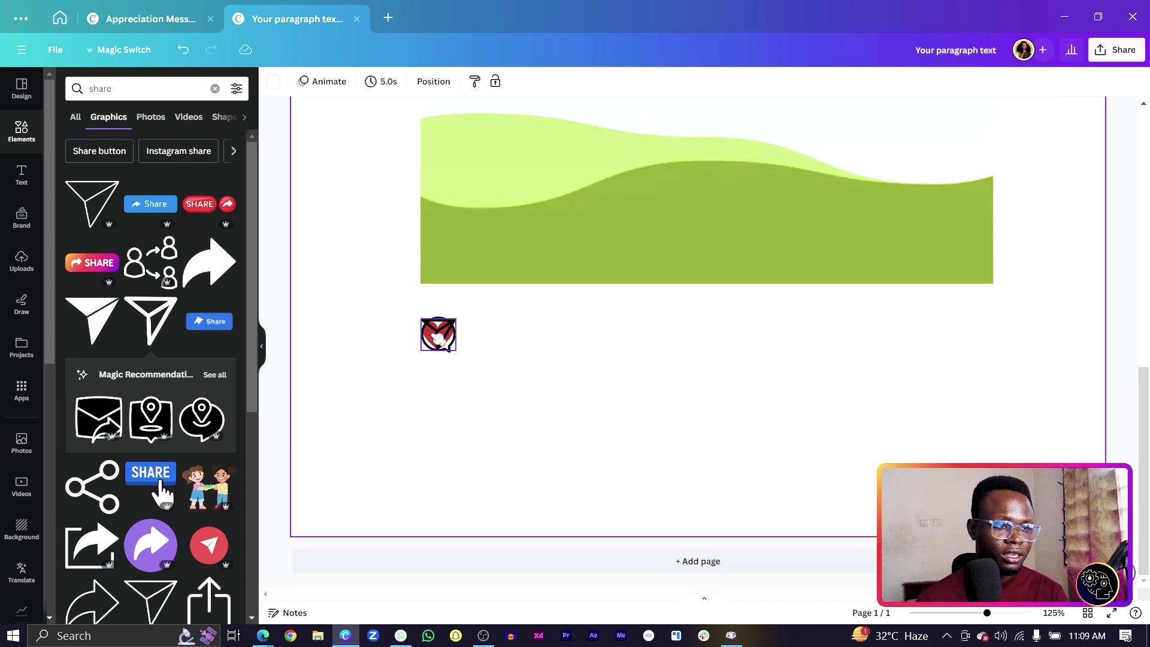
left_click_drag(438, 336, 495, 354)
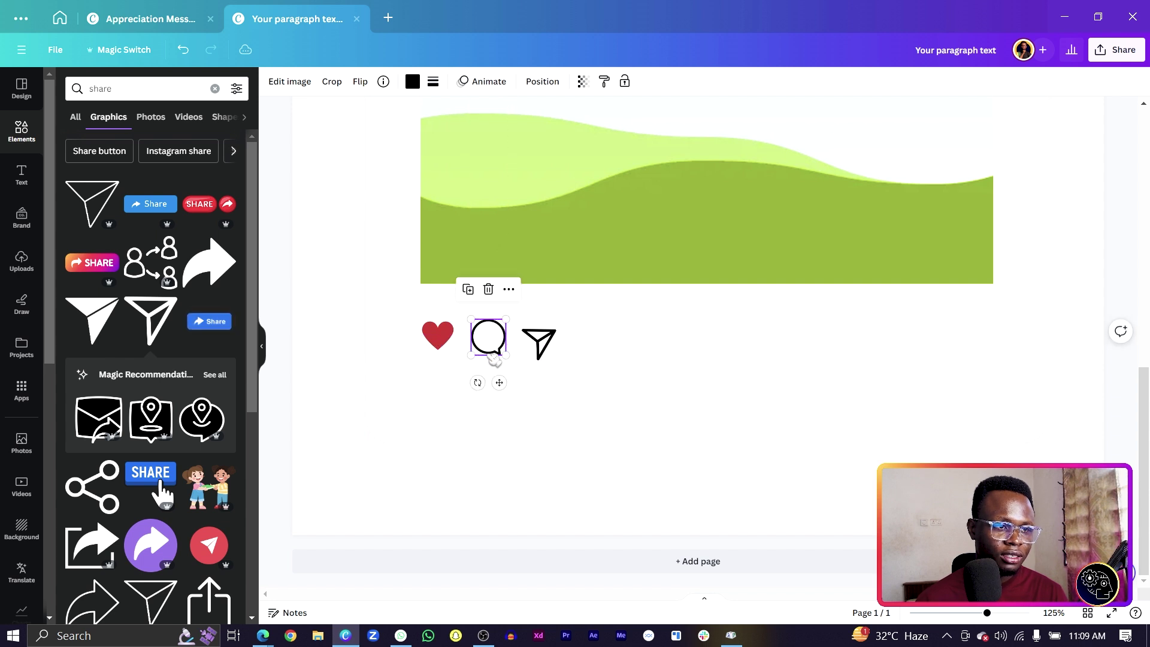
left_click_drag(504, 354, 483, 355)
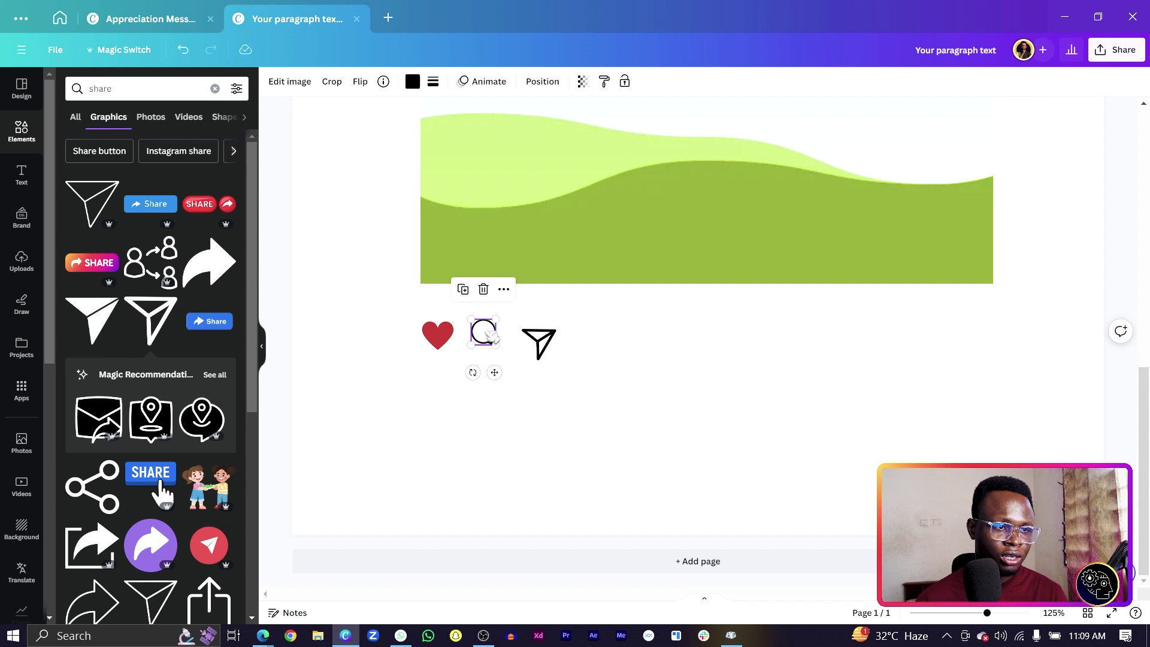
left_click(558, 360)
left_click_drag(555, 360, 543, 350)
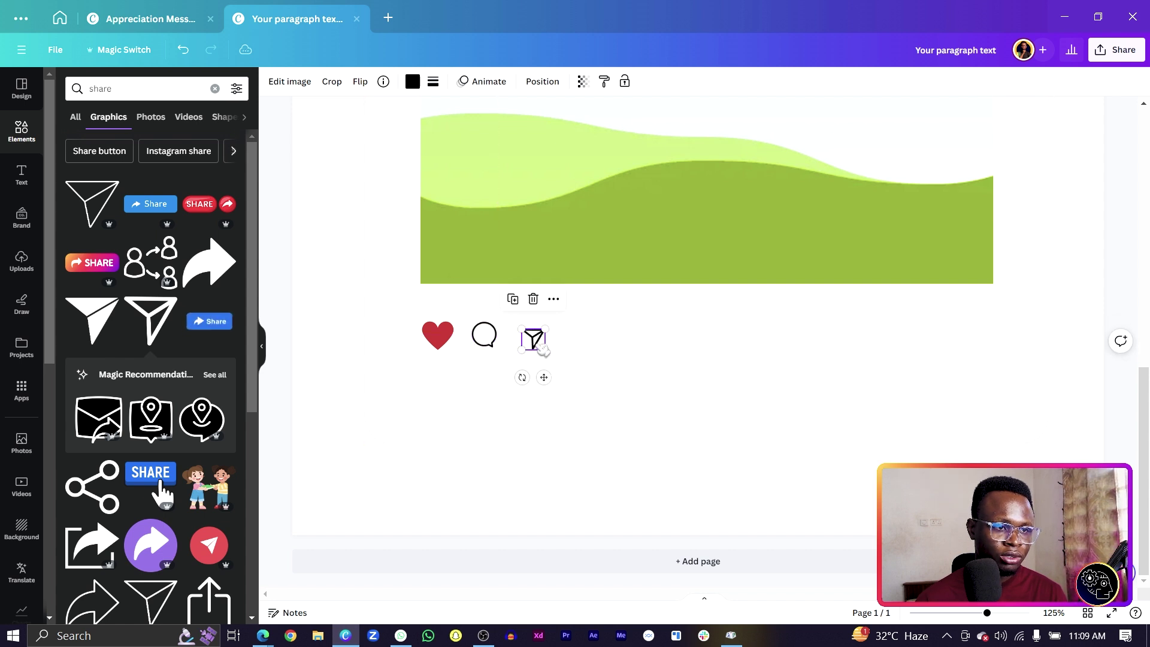
left_click(438, 332)
left_click_drag(420, 351, 426, 349)
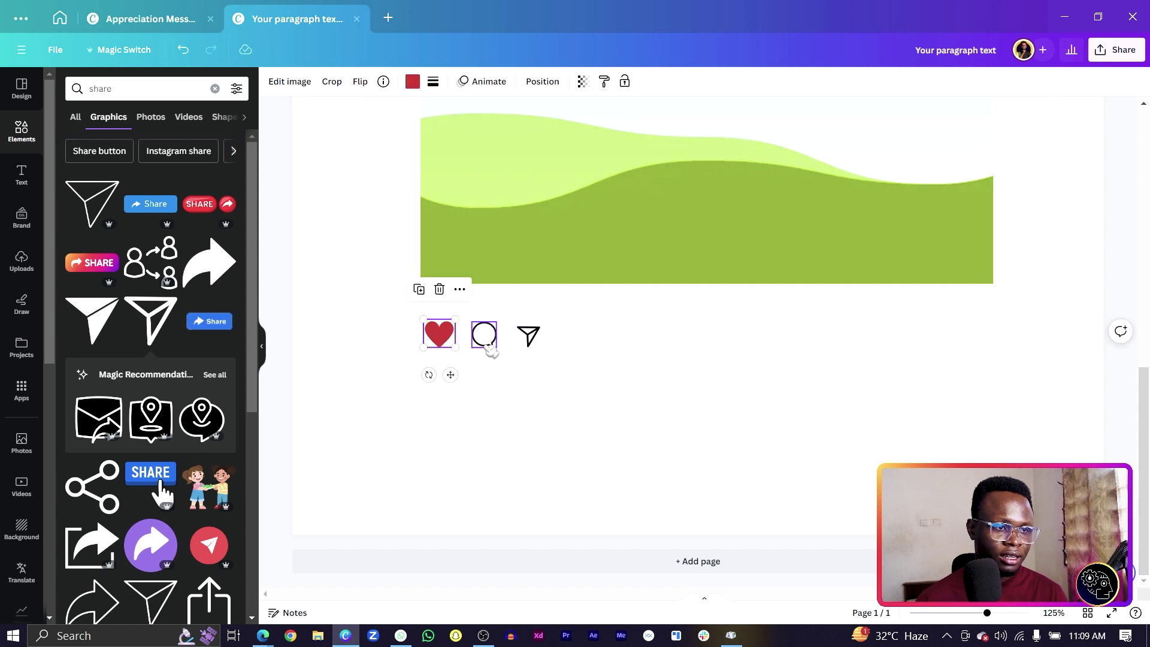
left_click(486, 341)
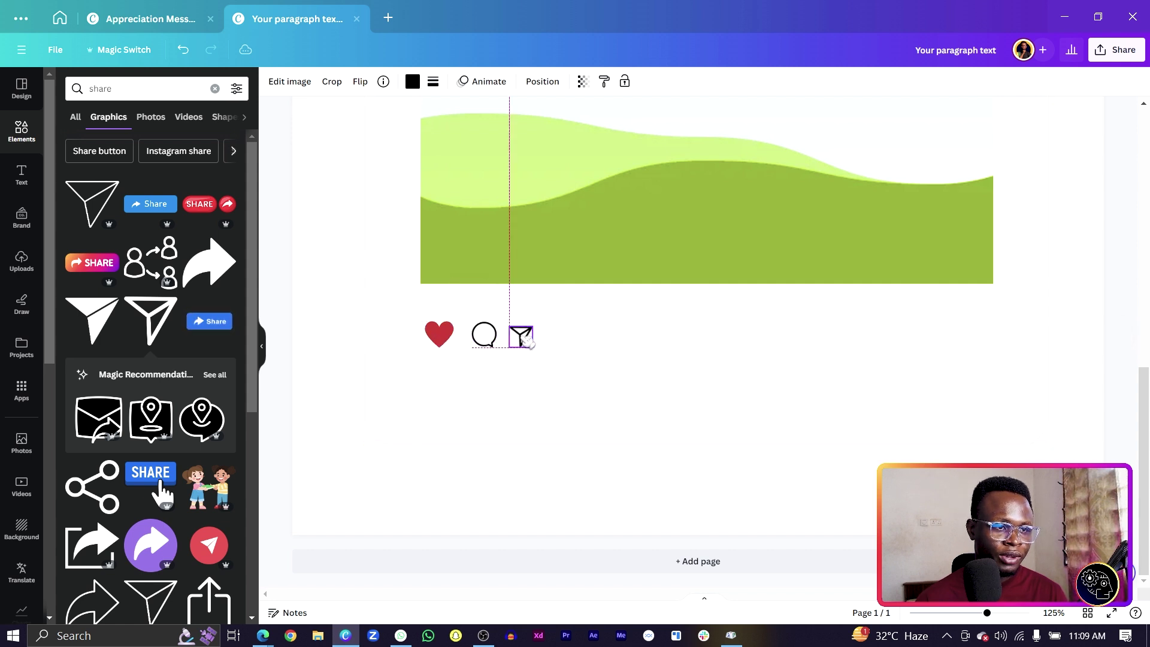
left_click_drag(533, 340, 532, 321)
Line the three icons up in a row under the image and slightly enlarge the paper plane
left_click(439, 333)
left_click(484, 334, "shift")
left_click(527, 337, "shift")
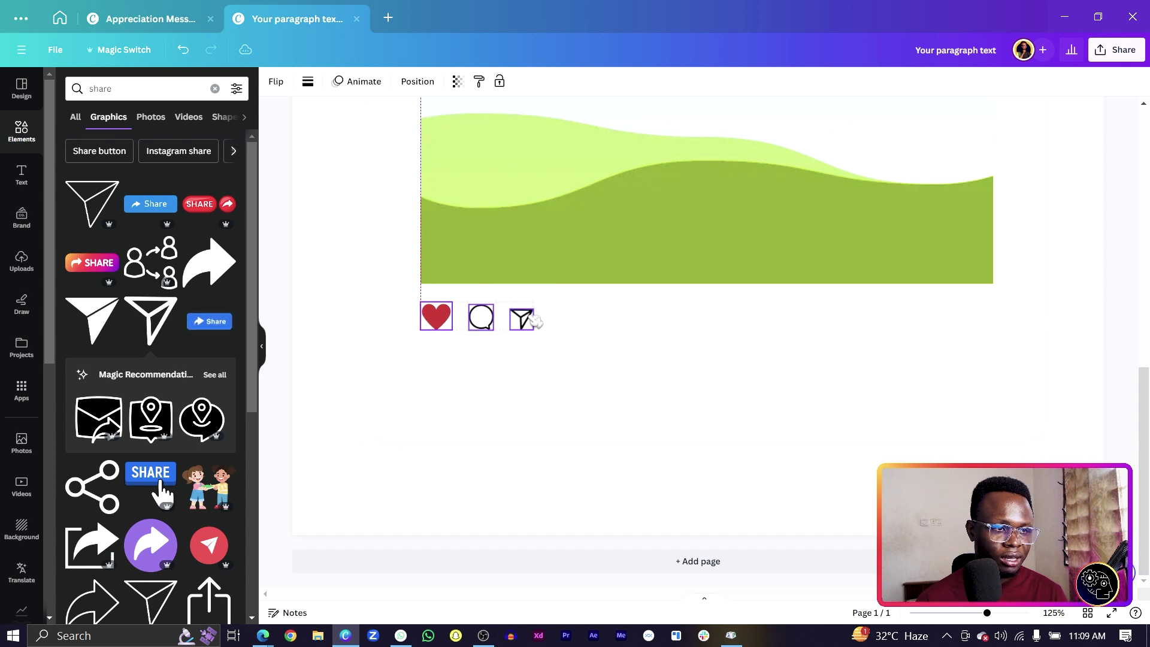
left_click(352, 329)
scroll(346, 325, "up", 5)
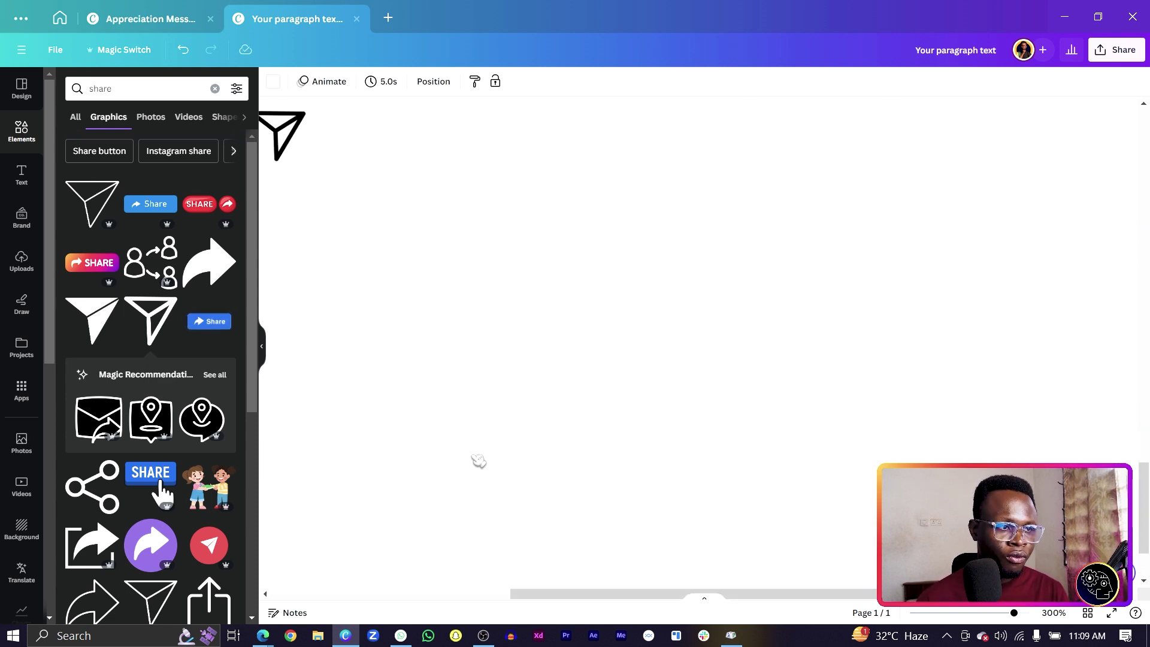
left_click(740, 329)
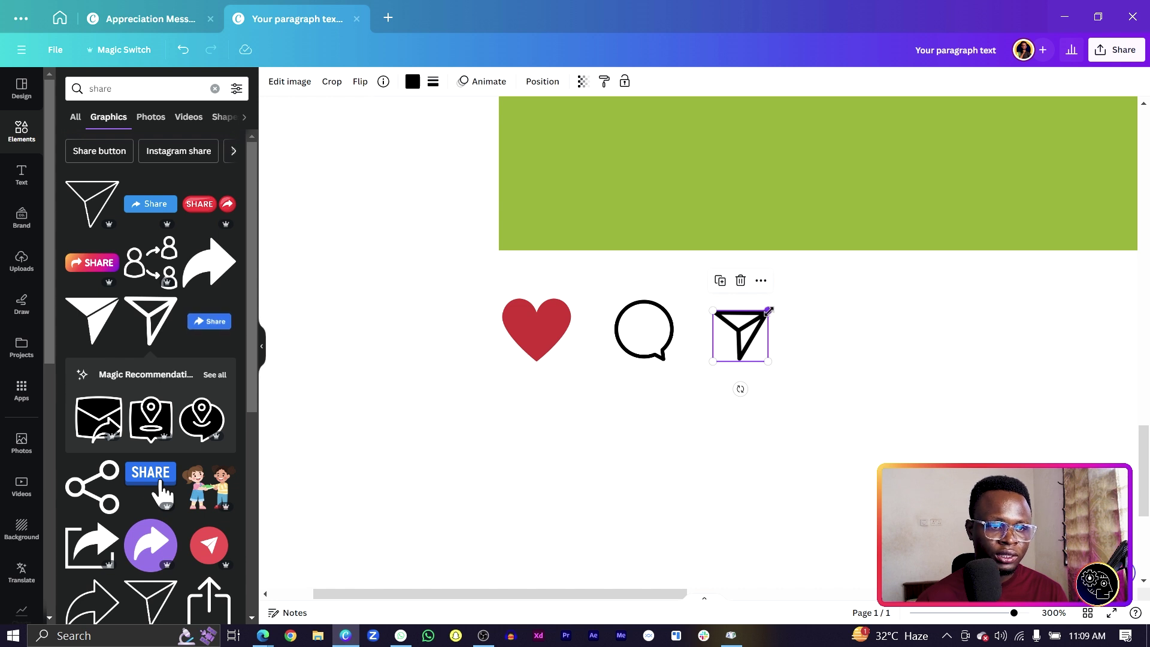
left_click_drag(769, 310, 774, 308)
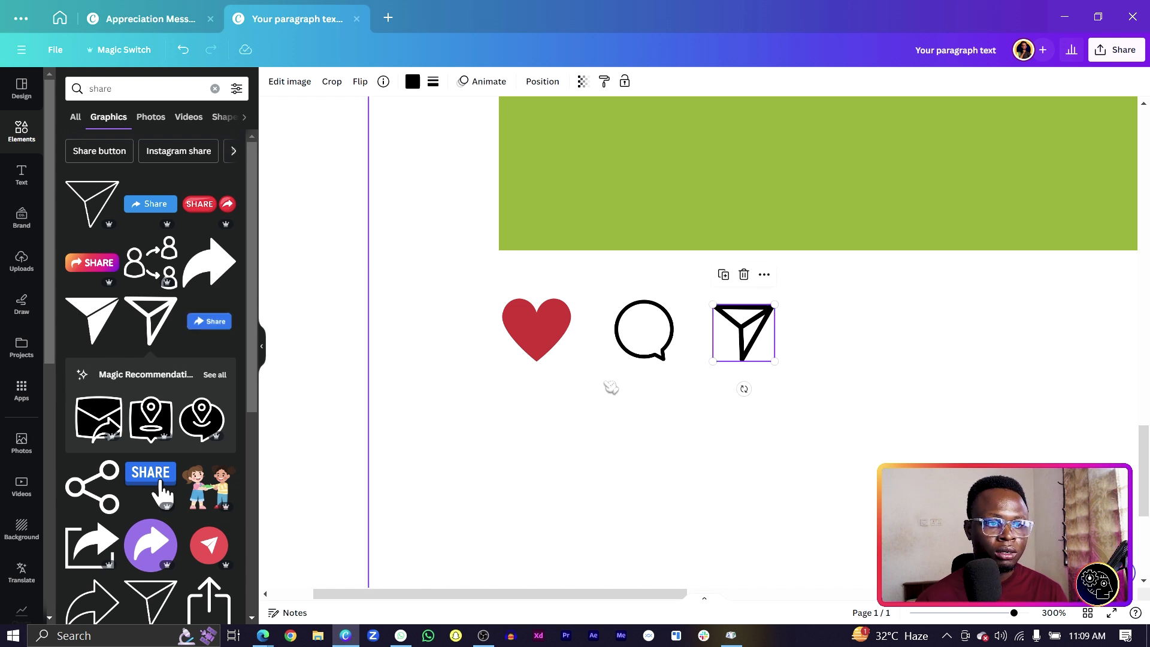
left_click(661, 426)
scroll(685, 455, "down", 5)
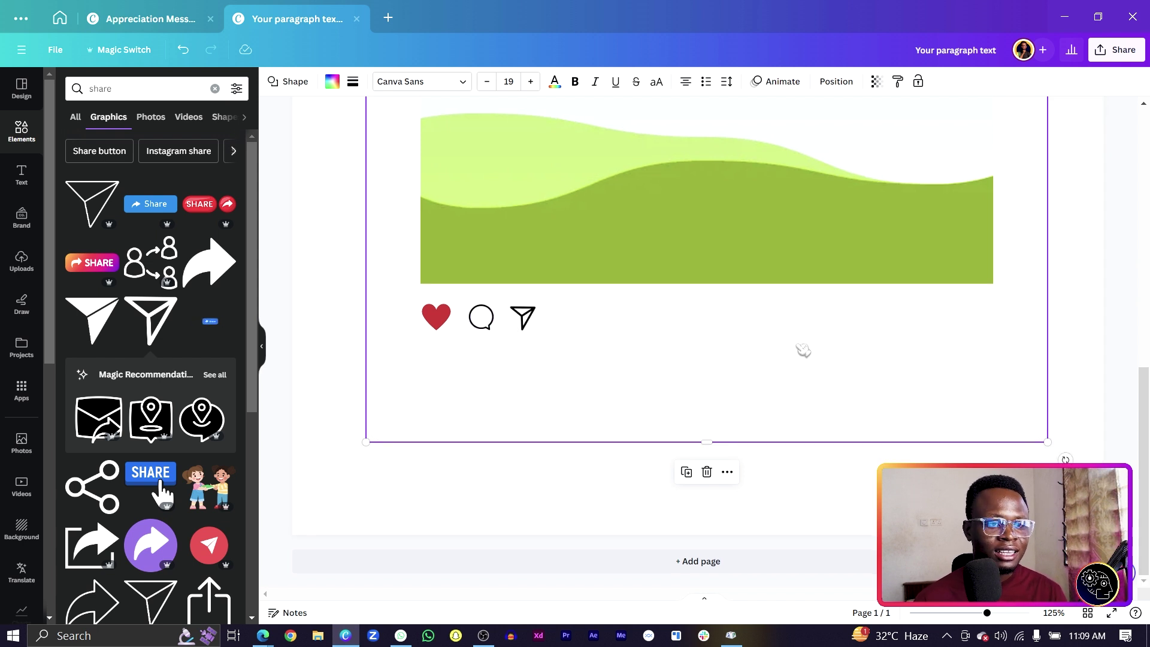
Search Elements for 'save', add the bookmark graphic, and undo the accidental frame change
left_click(179, 90)
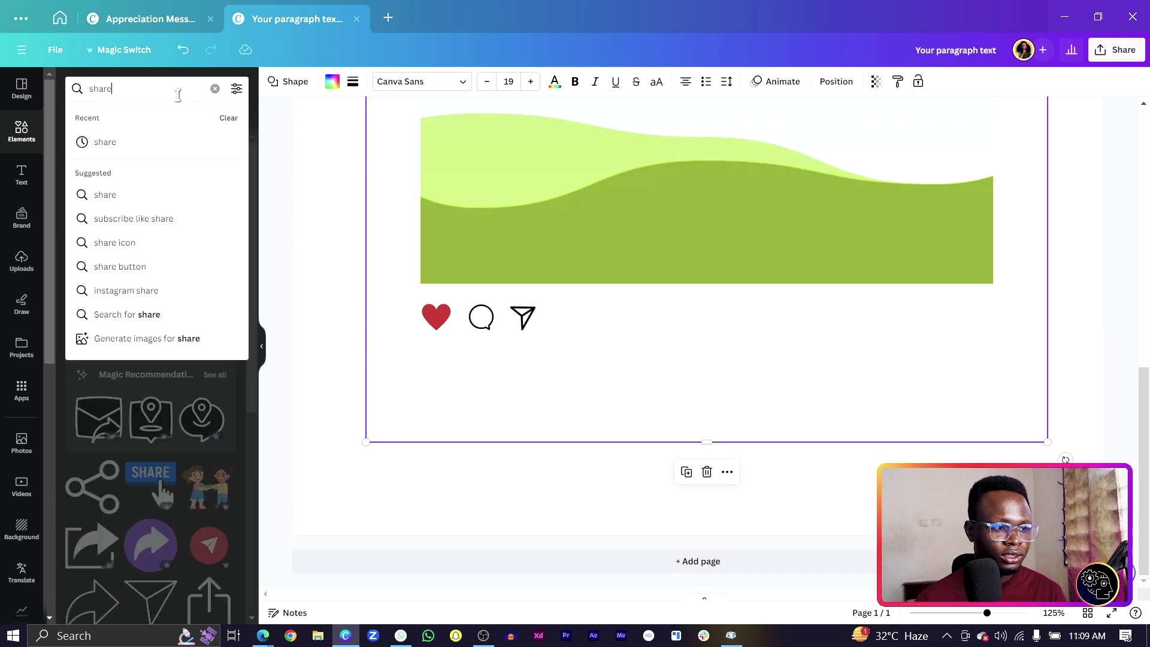
key("BackSpace")
type("save")
key("Return")
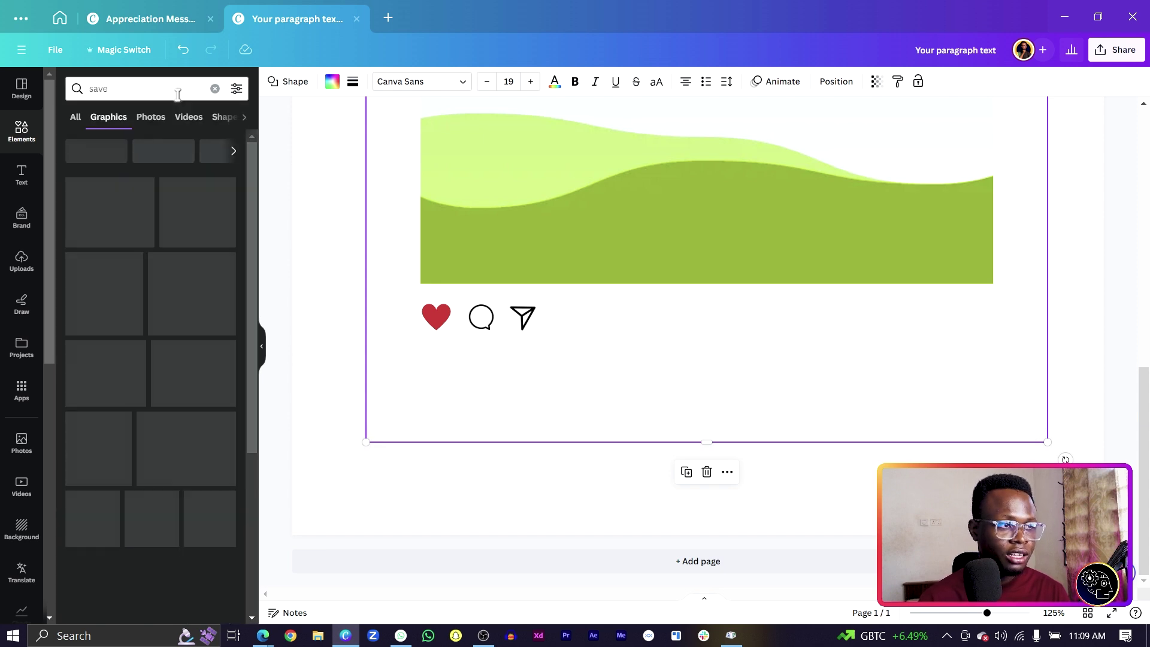
left_click_drag(111, 294, 734, 342)
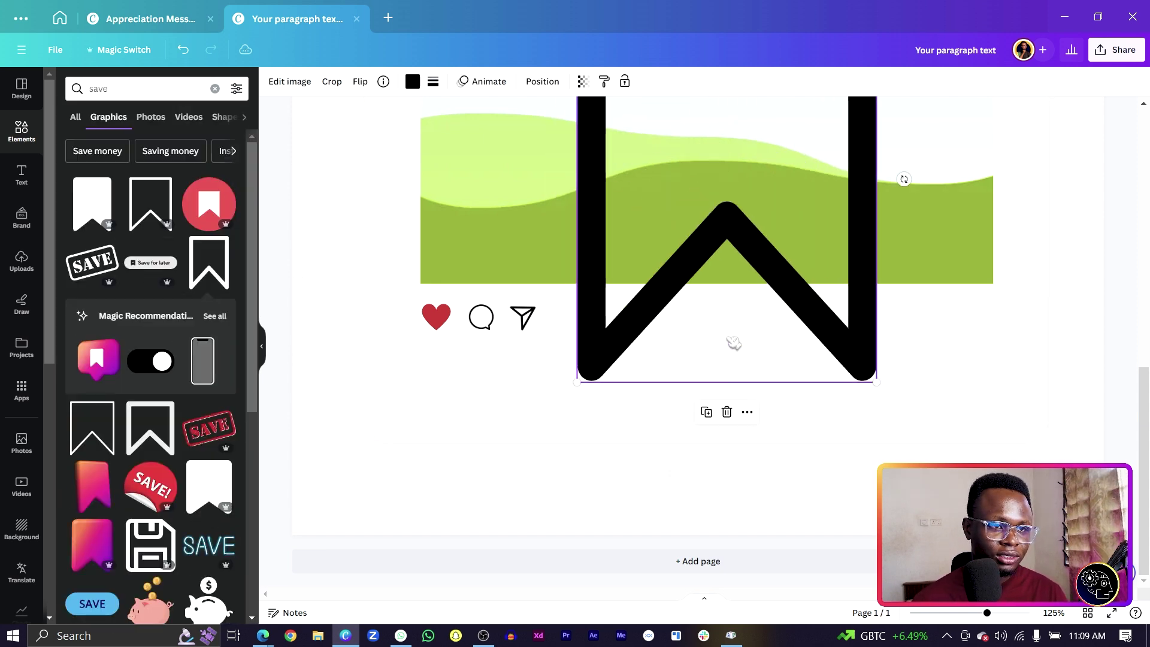
left_click(575, 387)
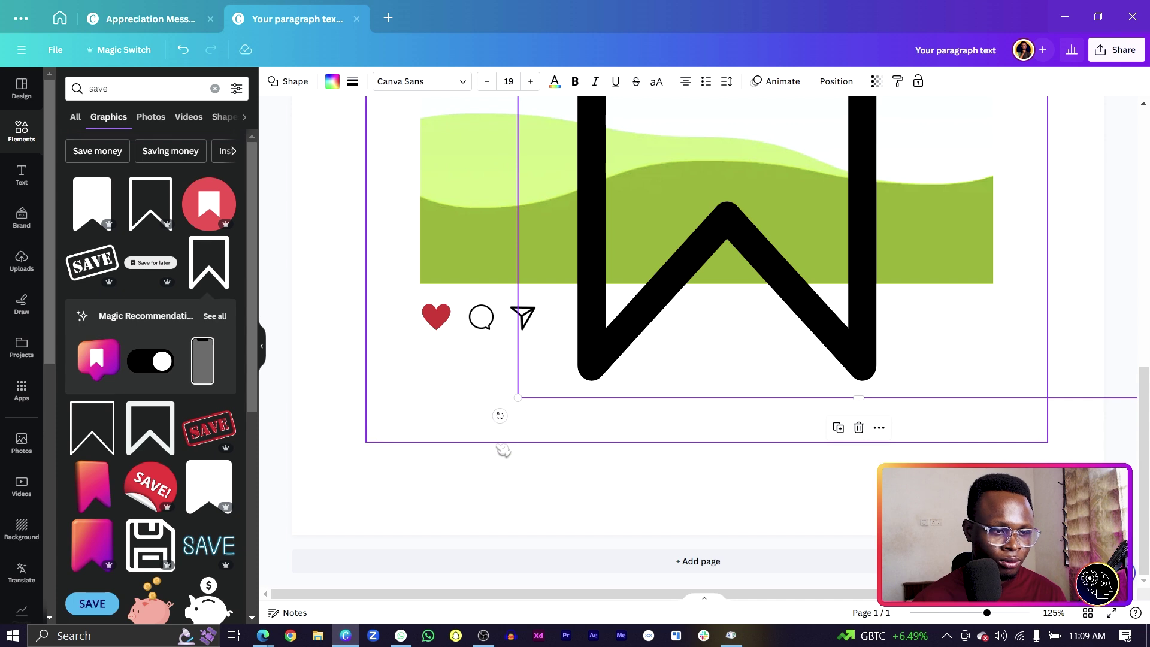
key("ctrl+z")
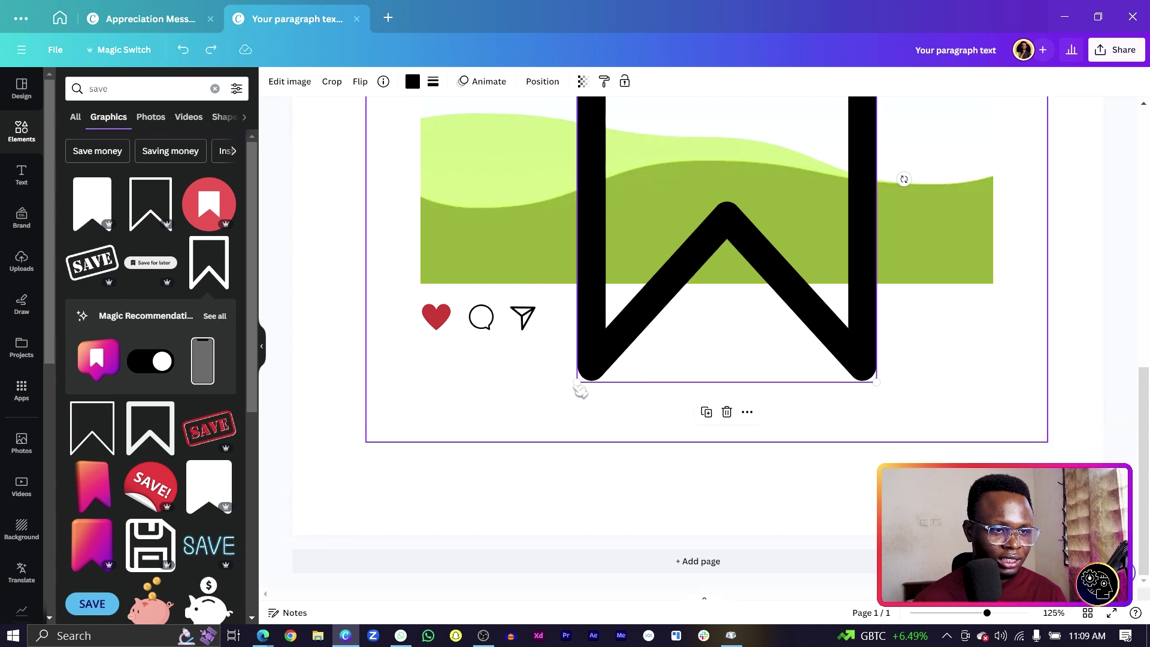
Shrink the bookmark to icon size and line it up at the icon row's right end
left_click_drag(575, 380, 814, 273)
left_click_drag(729, 186, 999, 321)
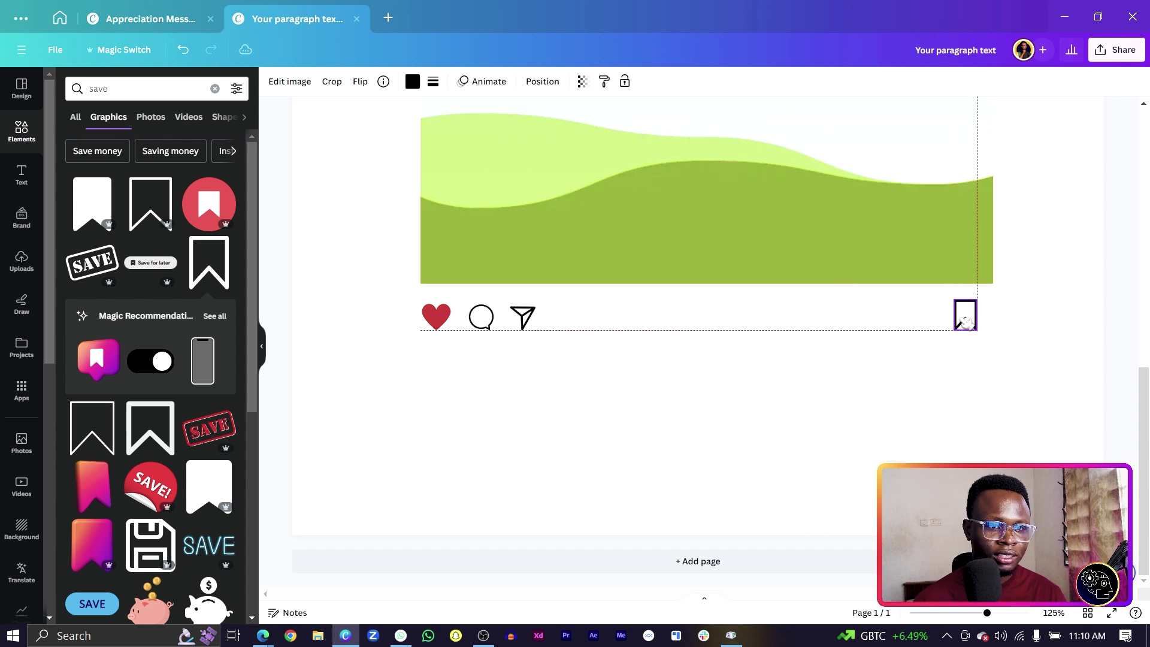
left_click_drag(965, 322, 982, 322)
left_click(818, 416)
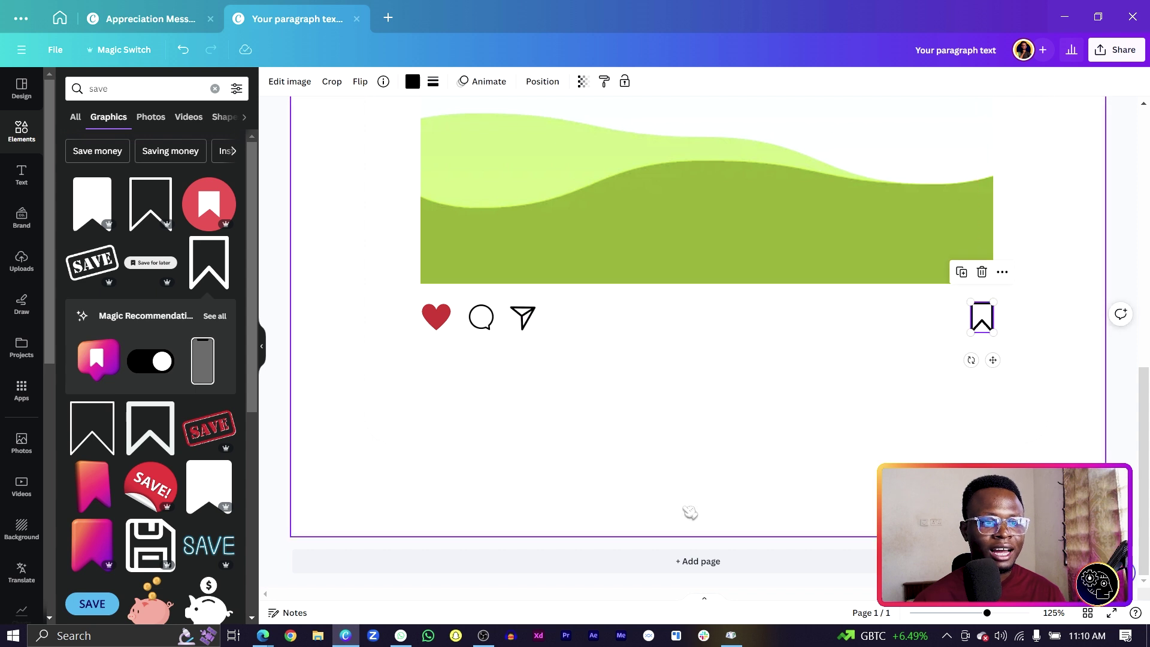
left_click(624, 342)
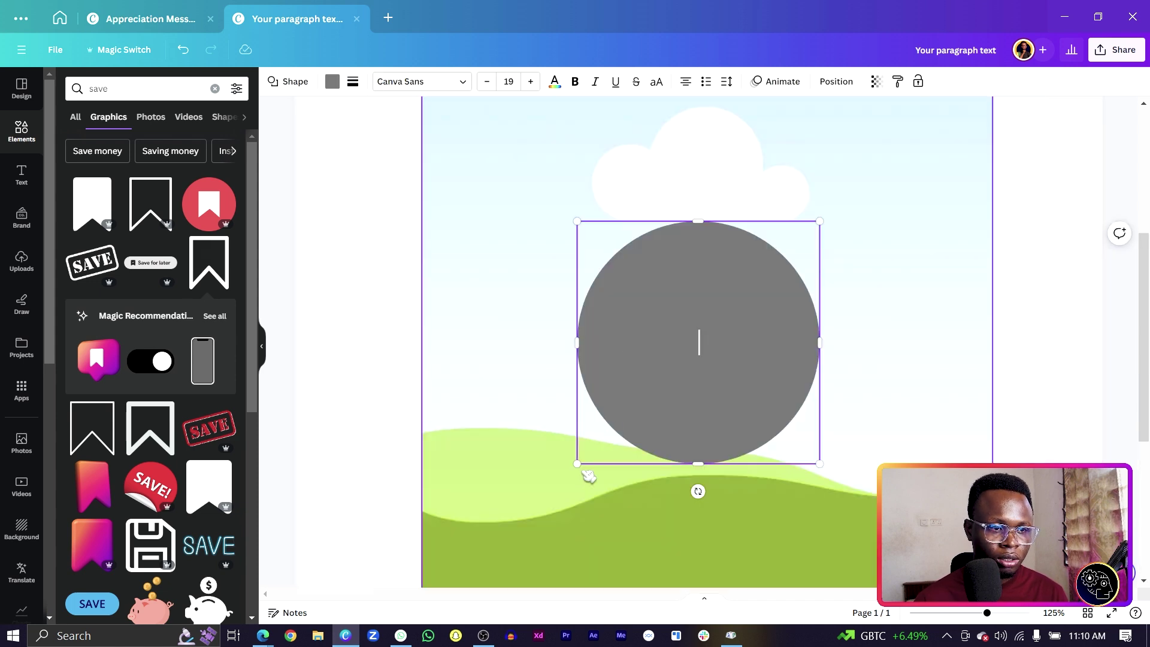
Shrink the grey circle to a tiny dot and place it in the icon row between share and bookmark
left_click_drag(578, 464, 681, 365)
scroll(711, 380, "down", 5)
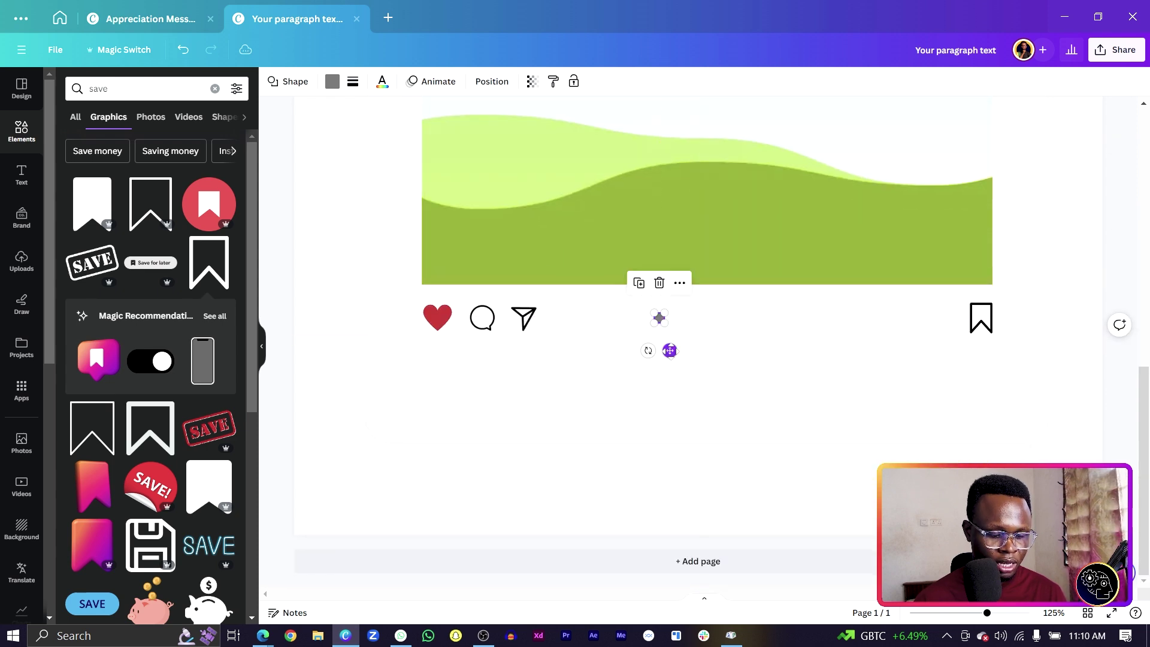
mouse_move(670, 350)
left_mouse_down()
mouse_move(665, 360)
mouse_move(681, 362)
mouse_move(688, 350)
left_mouse_up()
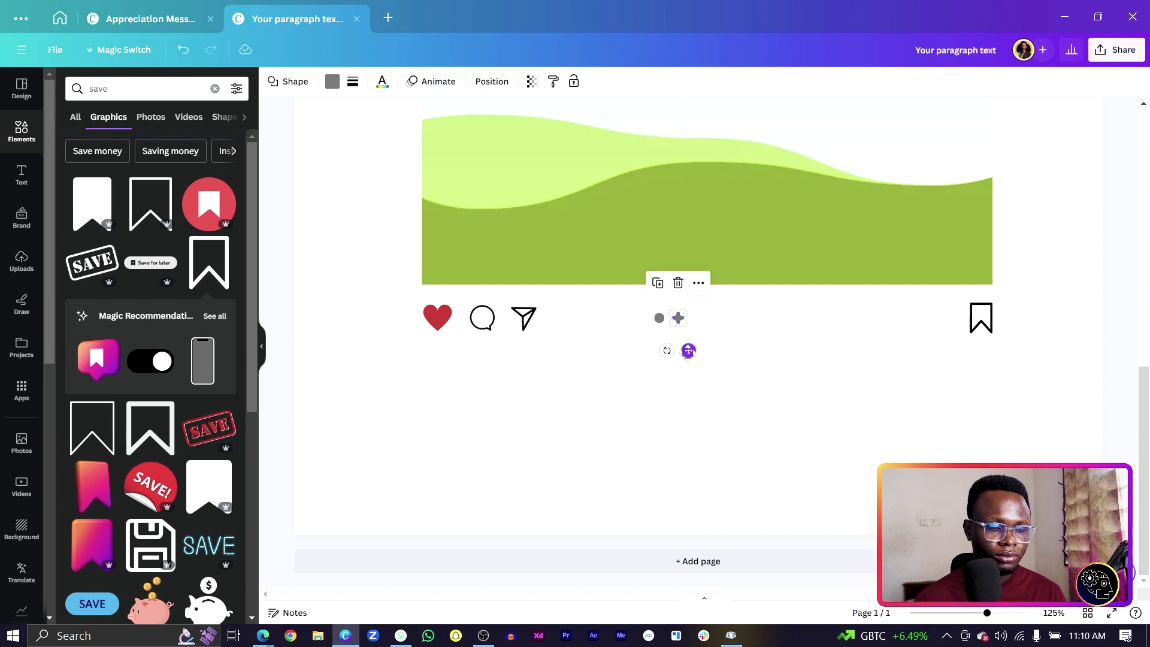
Duplicate the dot into a row of seven and select all seven dots
key("ctrl+d")
key("ctrl+d")
key("ctrl+d")
key("ctrl+d")
key("ctrl+d")
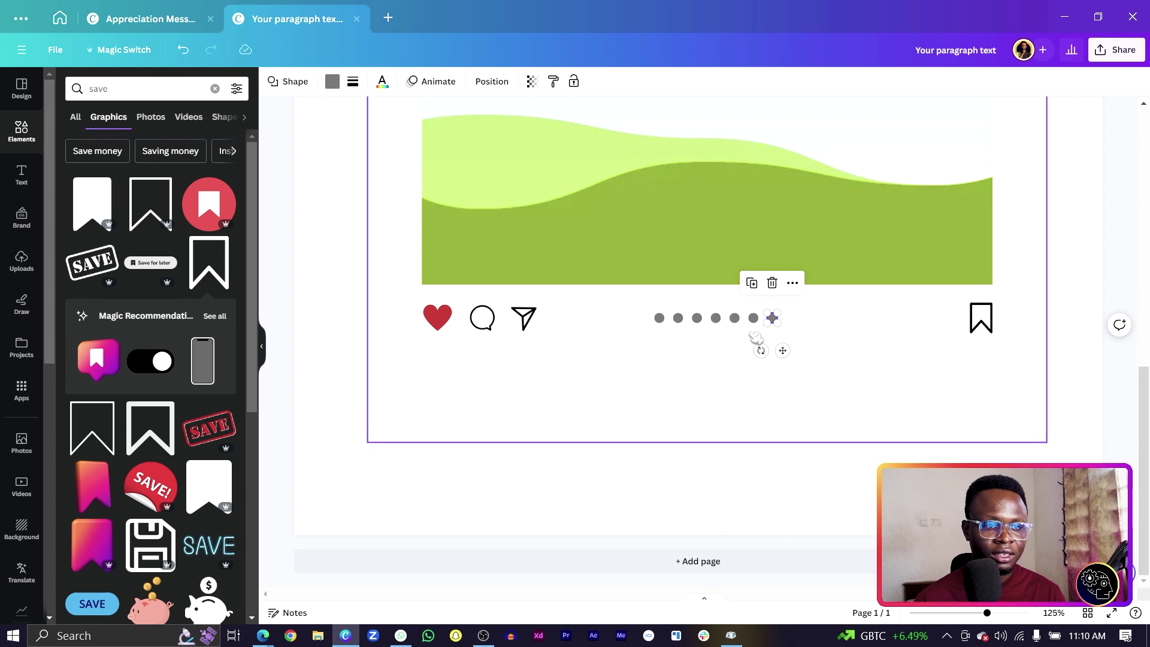
left_click(658, 321)
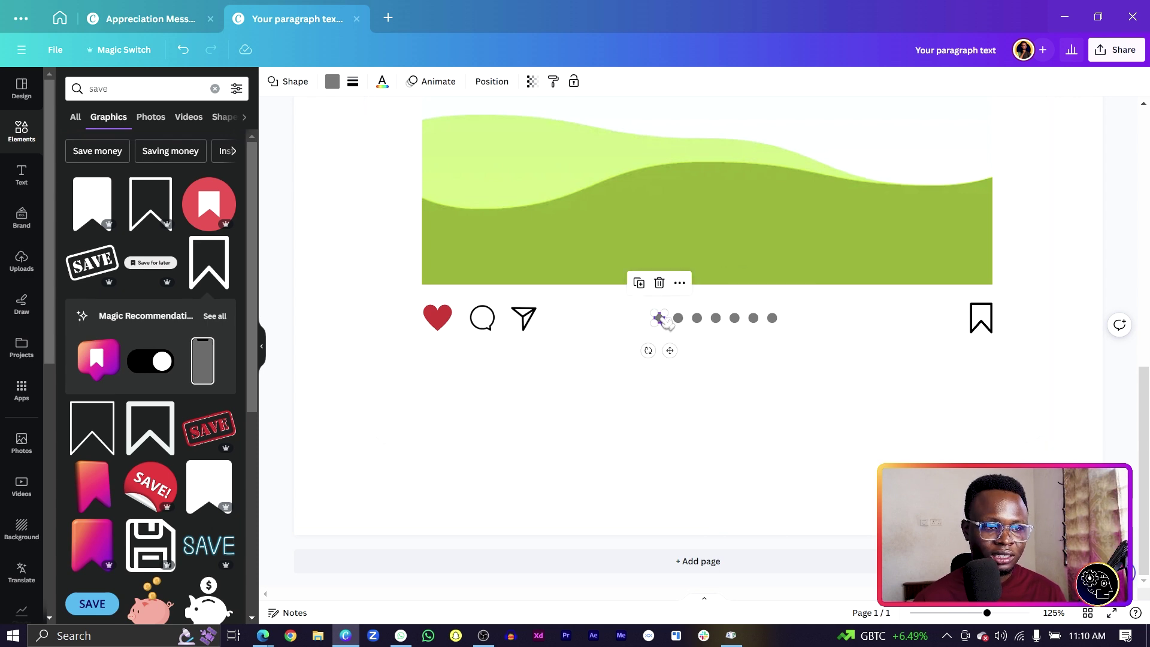
left_click(678, 318, "shift")
left_click(696, 318, "shift")
left_click(716, 319, "shift")
left_click(735, 318, "shift")
left_click(754, 318, "shift")
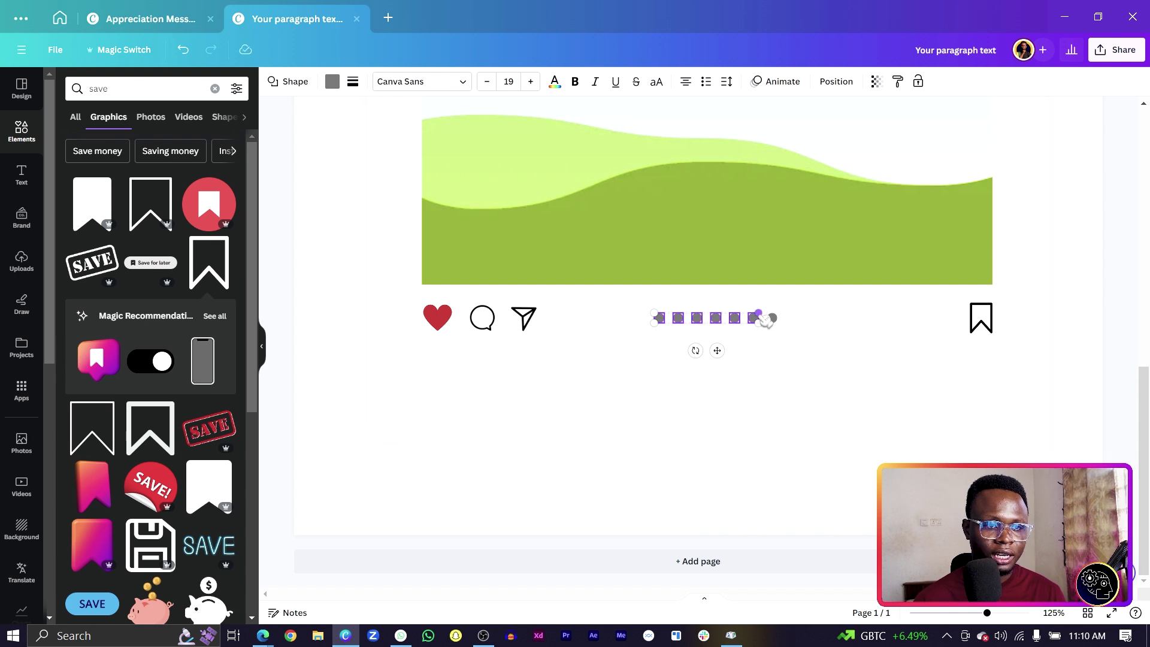
left_click(775, 319, "shift")
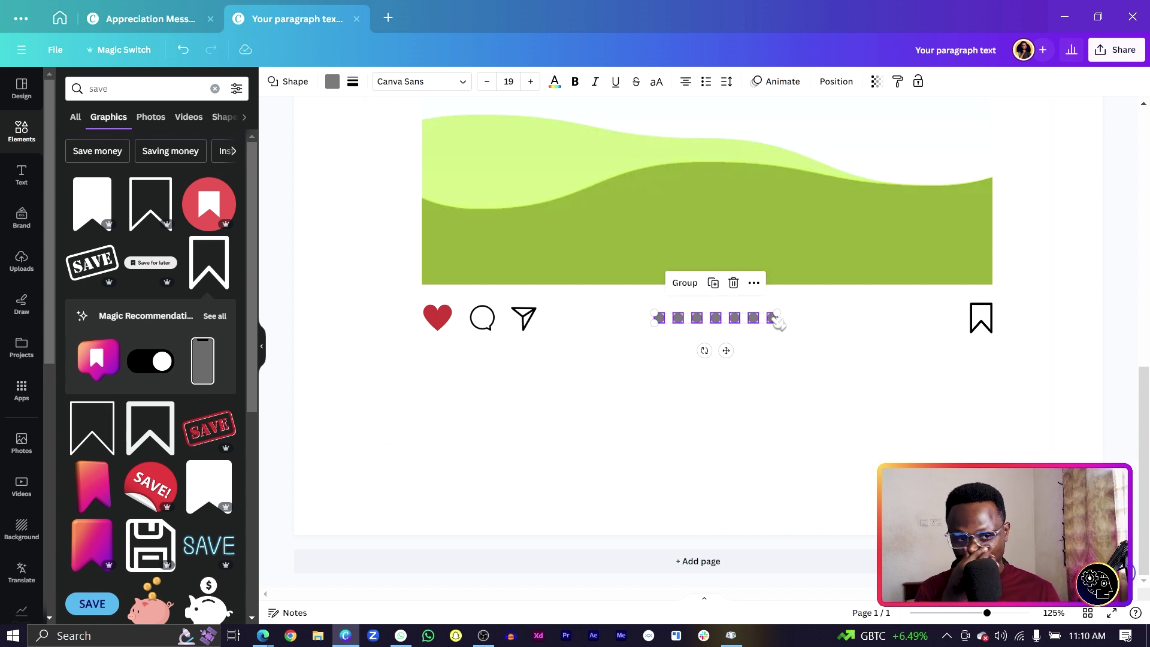
Colour all seven dots light grey, then make the third dot blue
left_click(332, 82)
left_click(192, 365)
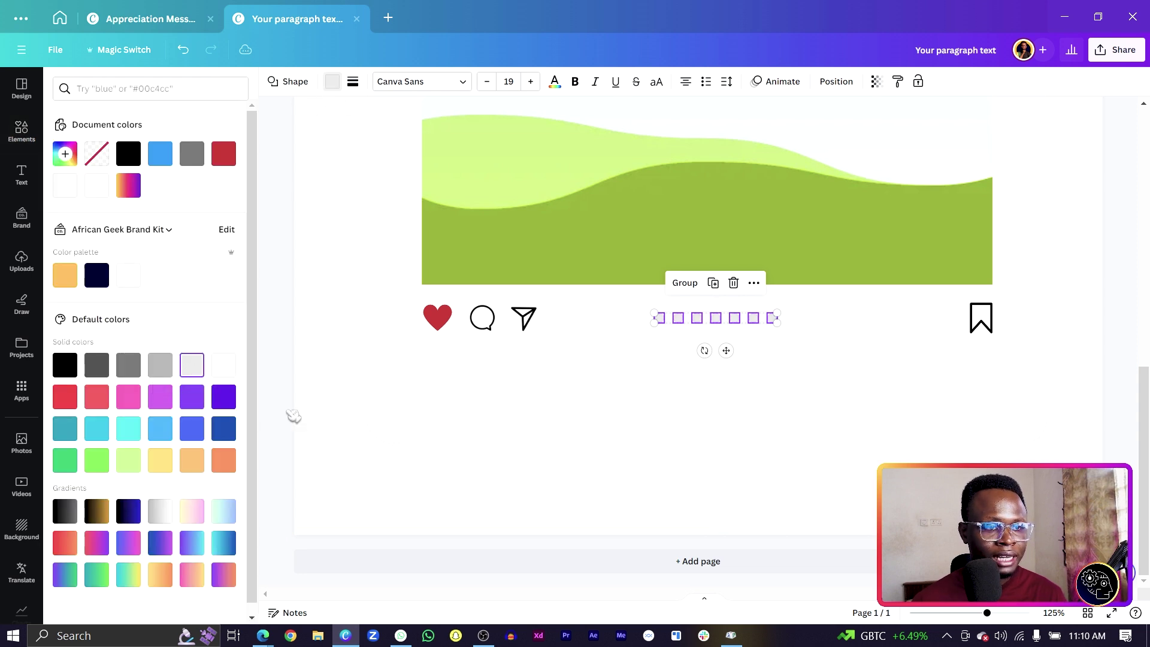
left_click(456, 477)
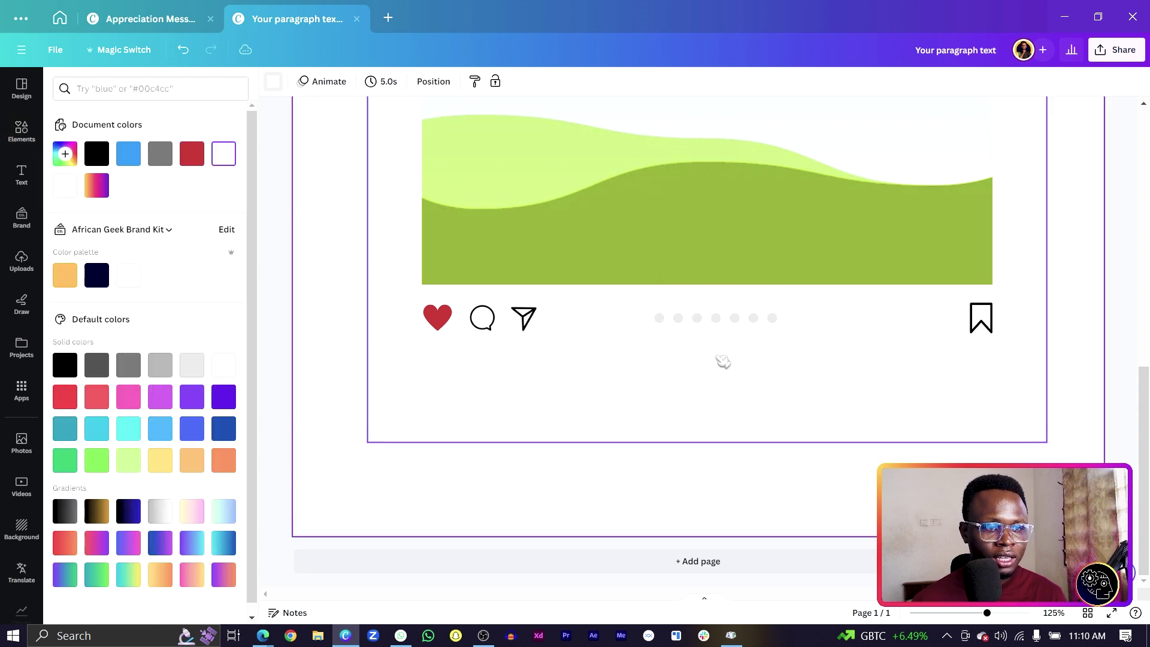
left_click(697, 318)
left_click(128, 154)
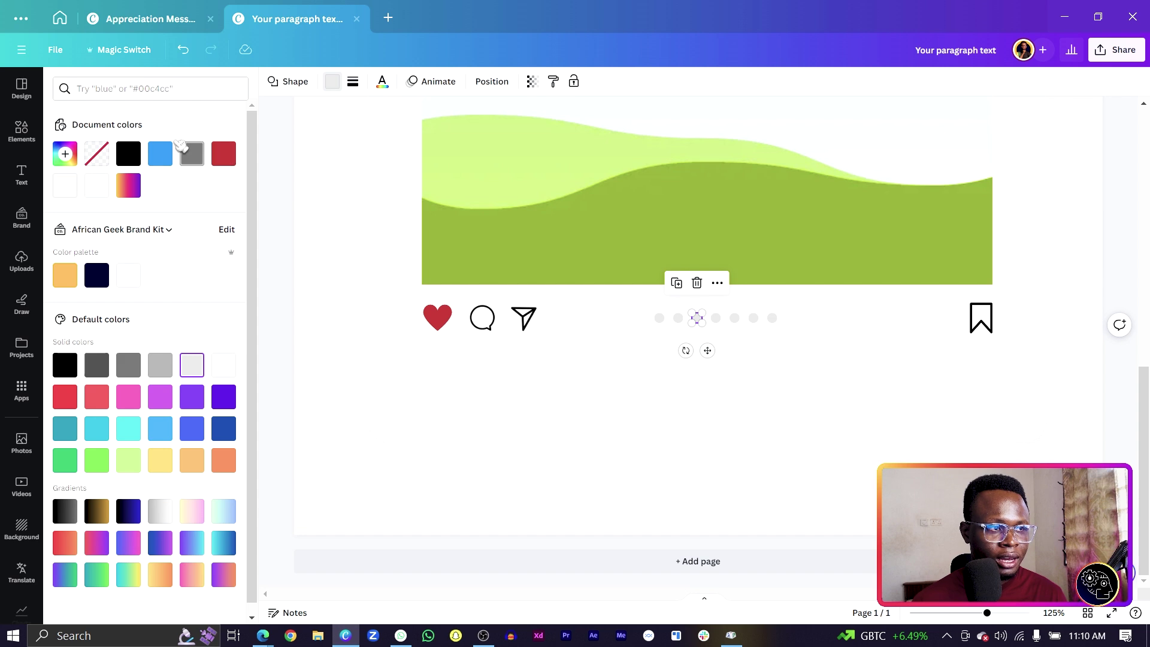
left_click(517, 502)
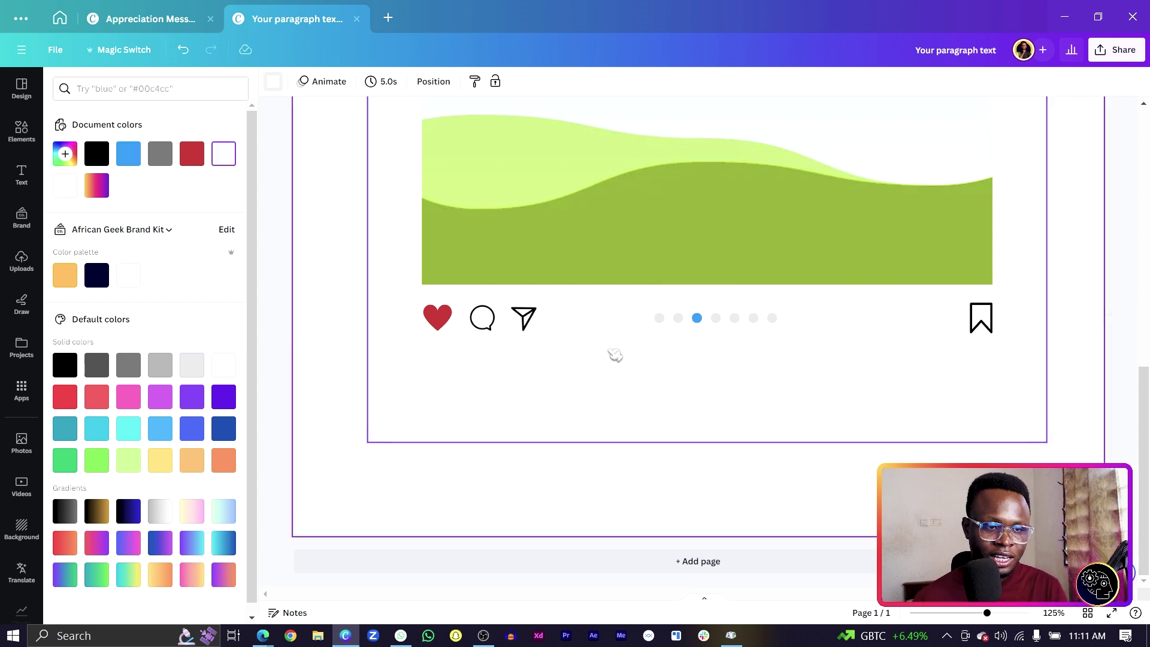
scroll(615, 355, "down", 3)
scroll(698, 479, "up", 3)
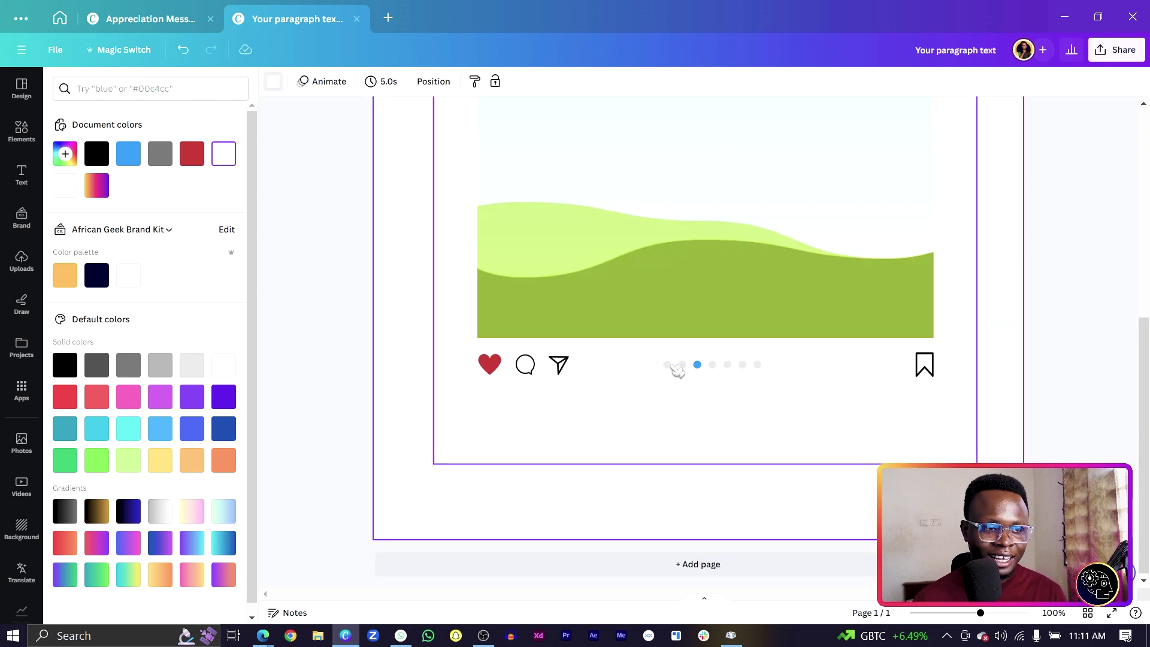
Resize the post frame, extending its bottom and pulling its top edge down
left_click(588, 443)
left_click_drag(652, 465, 655, 506)
scroll(671, 480, "up", 6)
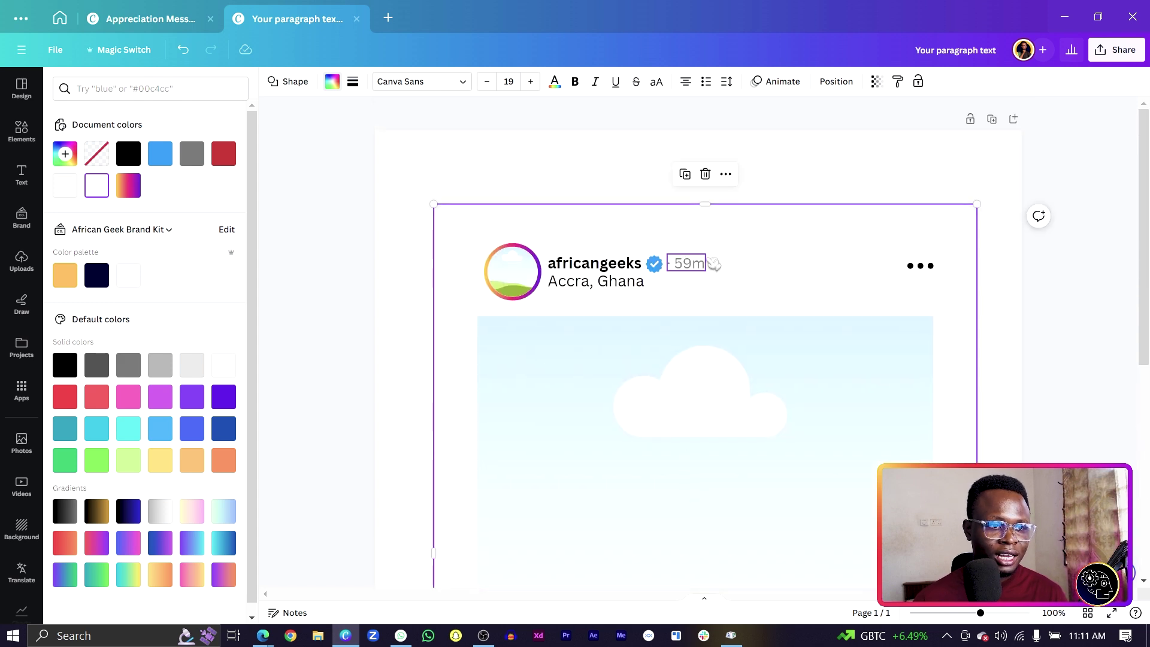
mouse_move(705, 205)
left_mouse_down()
mouse_move(705, 234)
mouse_move(705, 221)
left_mouse_up()
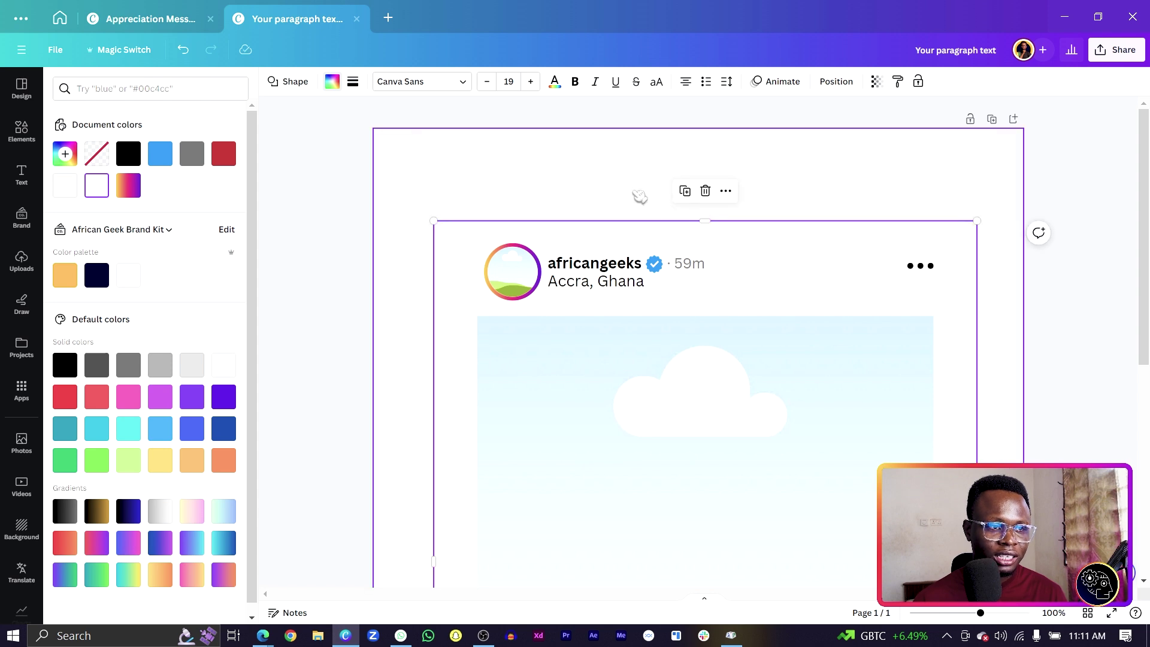
Select all post elements and snap them to the page's centre guide
left_click_drag(438, 150, 755, 426)
scroll(754, 426, "up", 5)
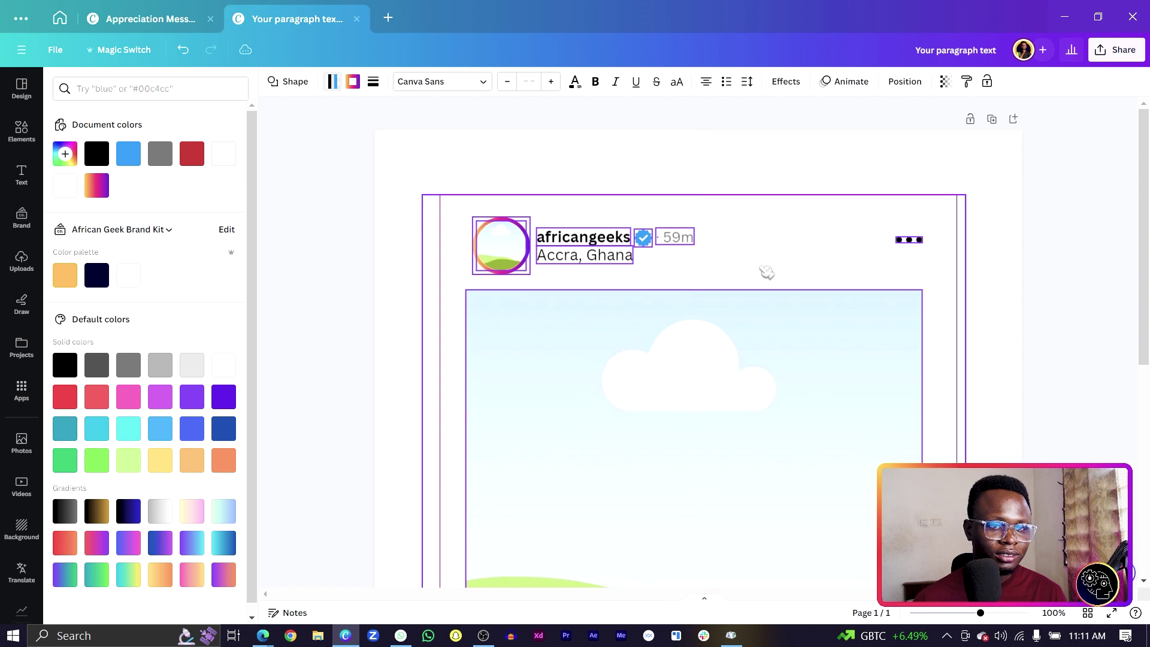
left_click_drag(766, 272, 764, 267)
scroll(768, 272, "down", 7)
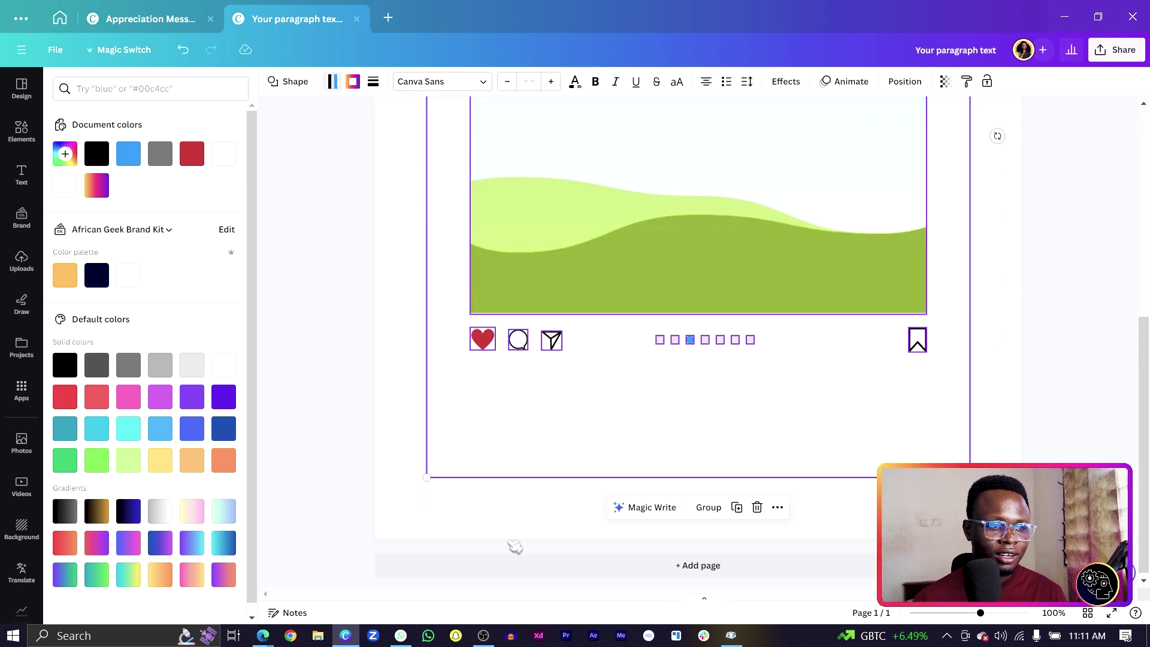
left_click(511, 508)
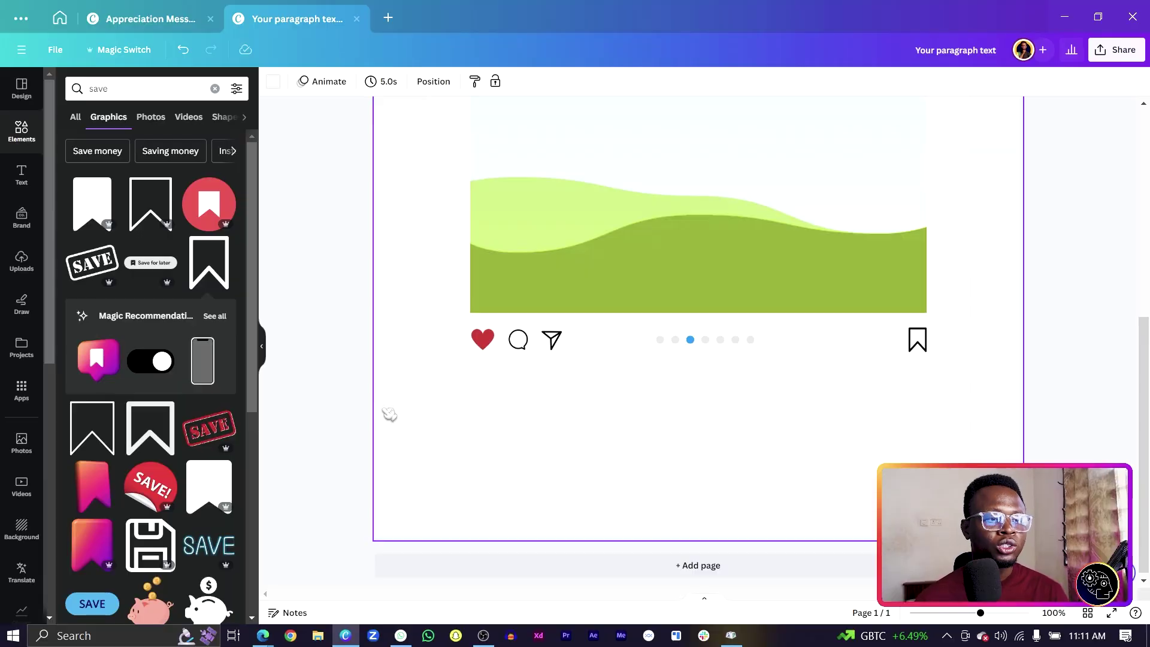
scroll(590, 179, "up", 7)
Move the username and Accra, Ghana texts below the action icons, with the username under the heart
left_click(563, 242)
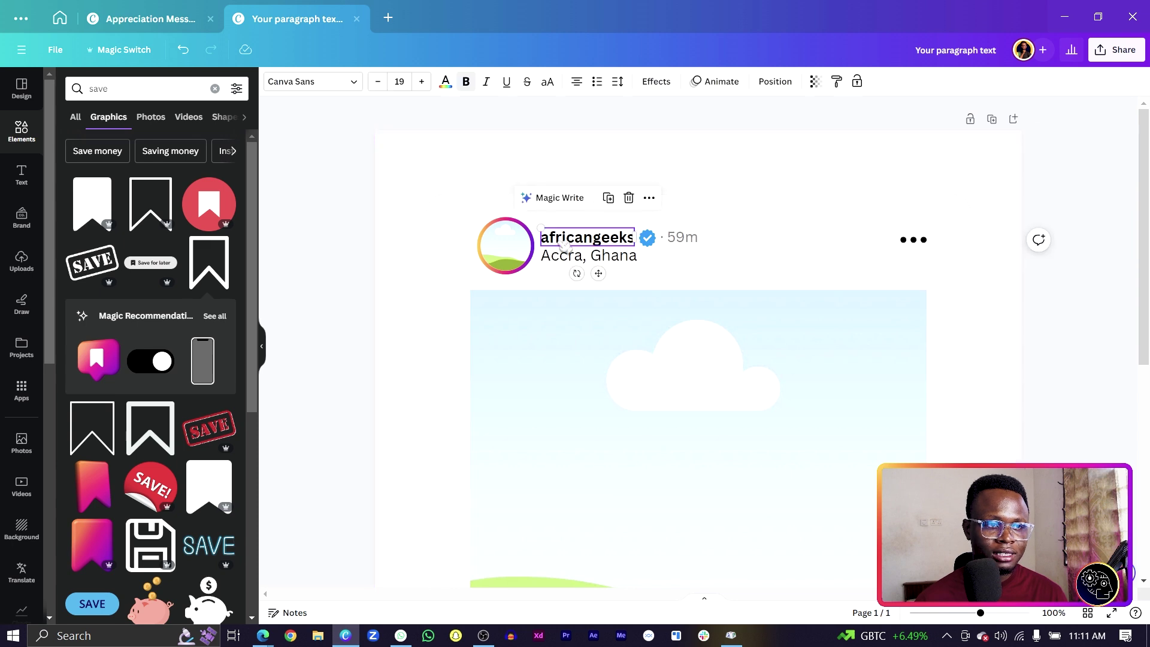
left_click(564, 254, "shift")
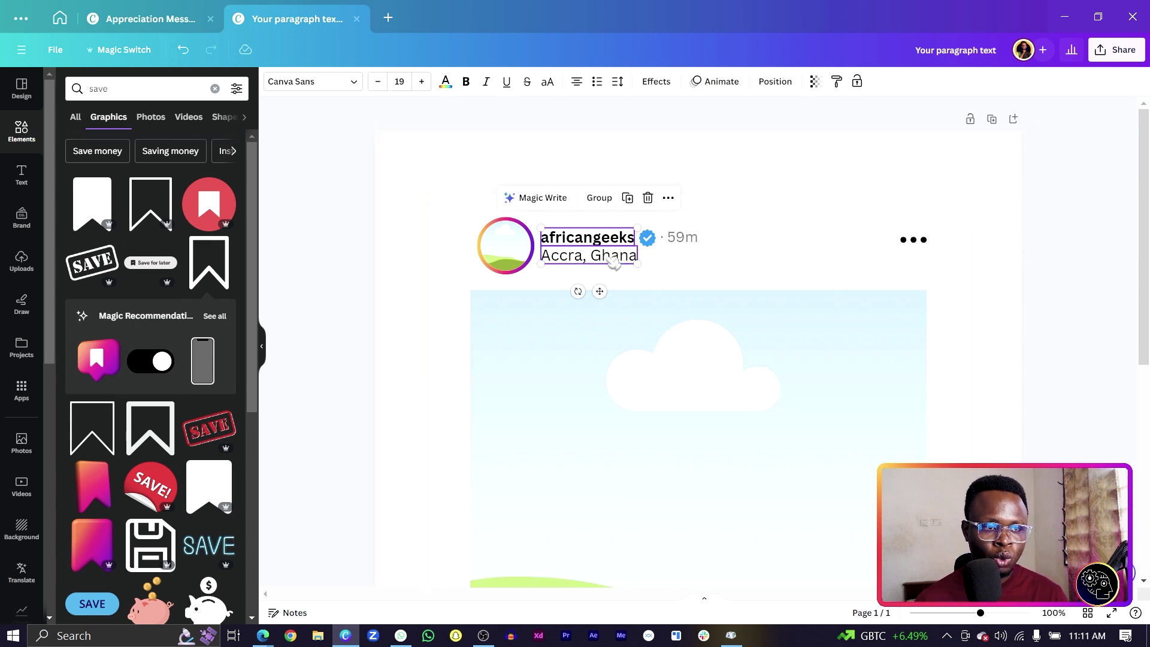
left_click_drag(614, 262, 484, 371)
left_click(514, 428)
Retype the text under the heart as bold '360 likes' and align it beneath the heart
double_click(484, 371)
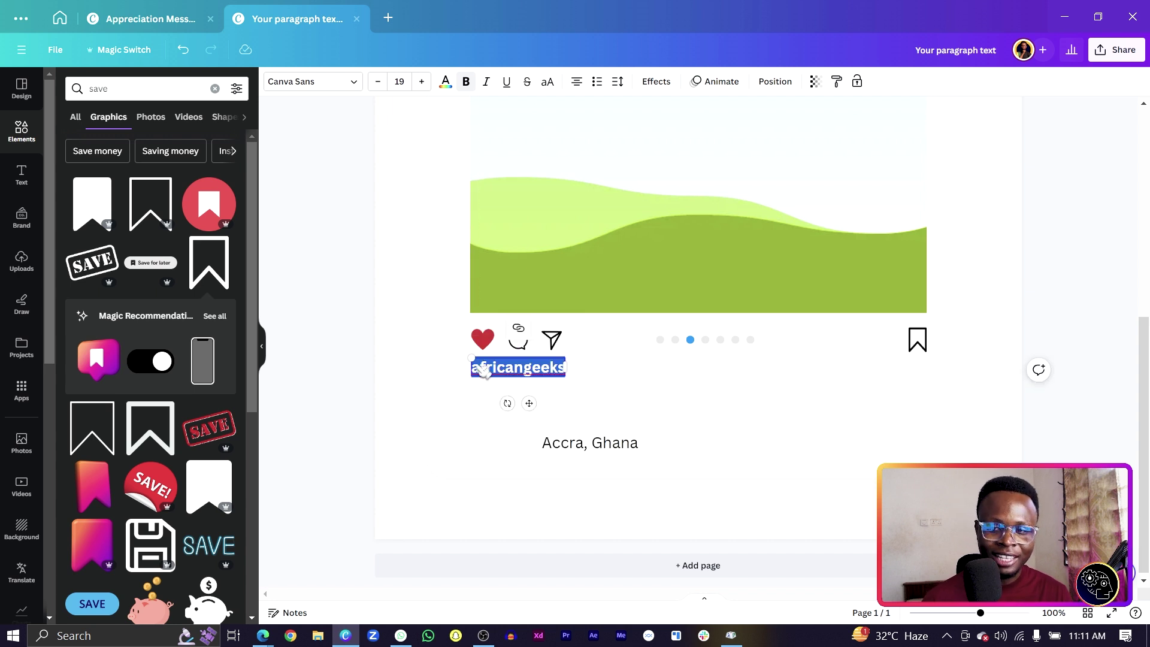
type("36")
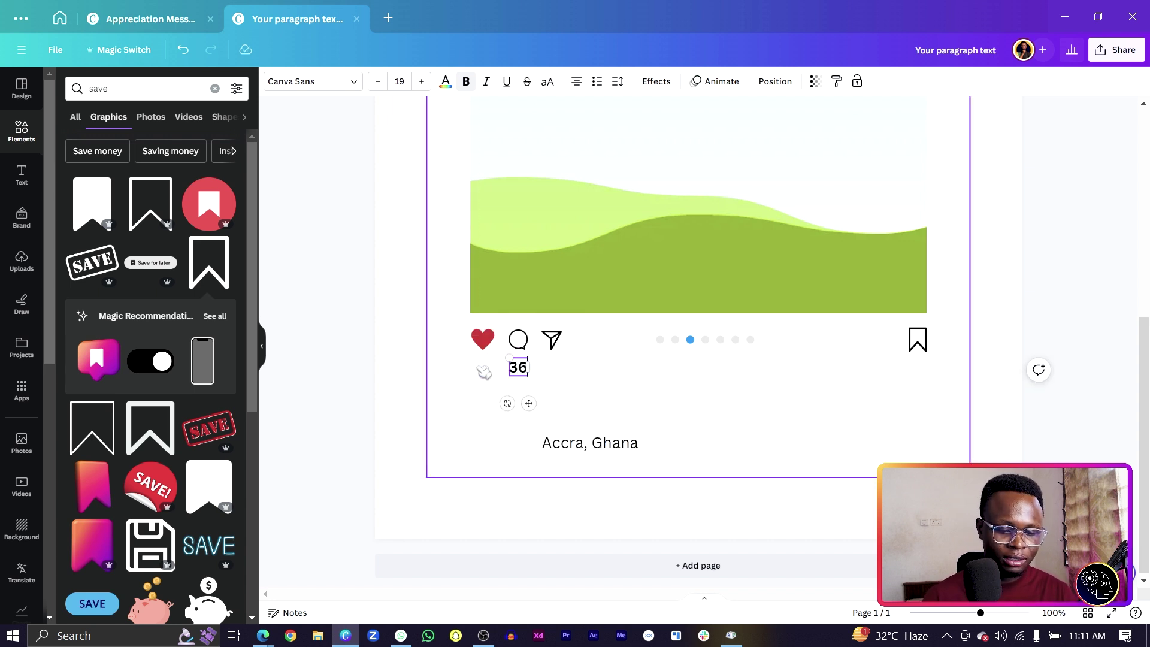
type("0 likes")
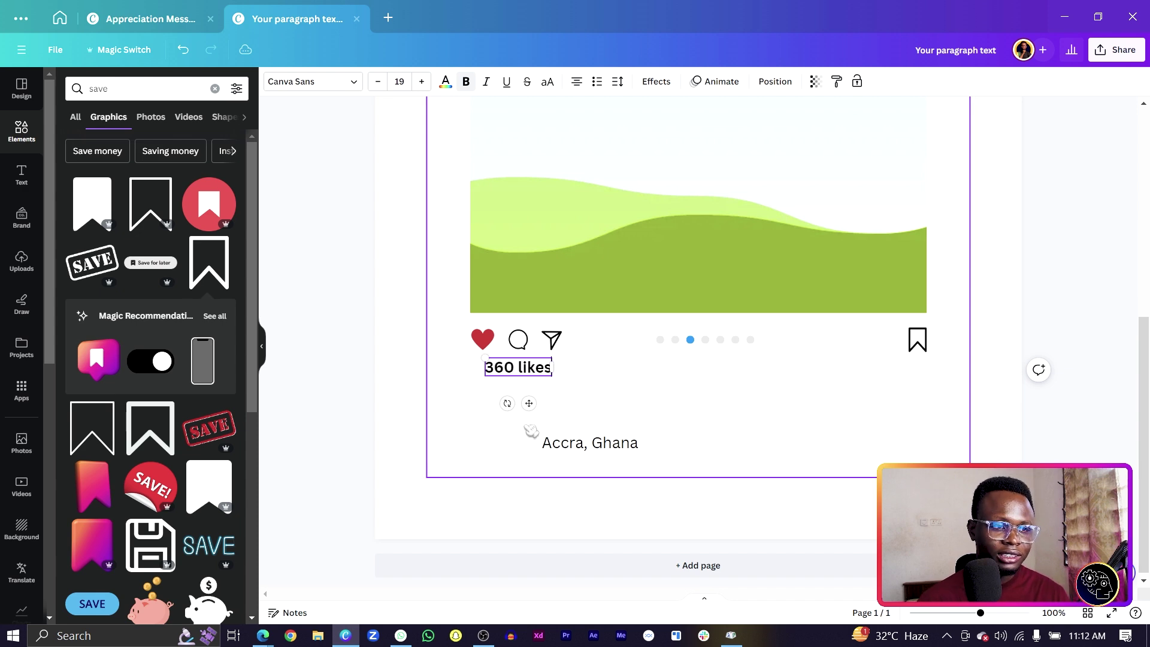
left_click_drag(529, 403, 521, 375)
left_click(490, 400)
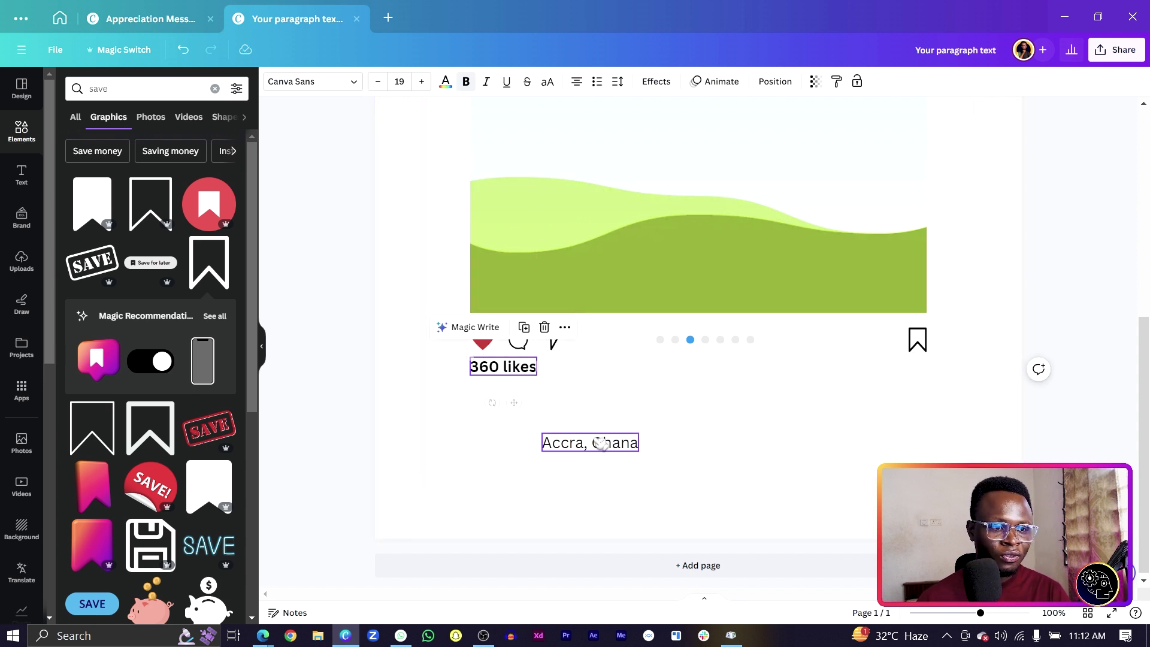
Replace the Accra, Ghana text under 360 likes with a full-width, left-aligned caption
left_click_drag(602, 444, 527, 393)
double_click(527, 393)
type("a")
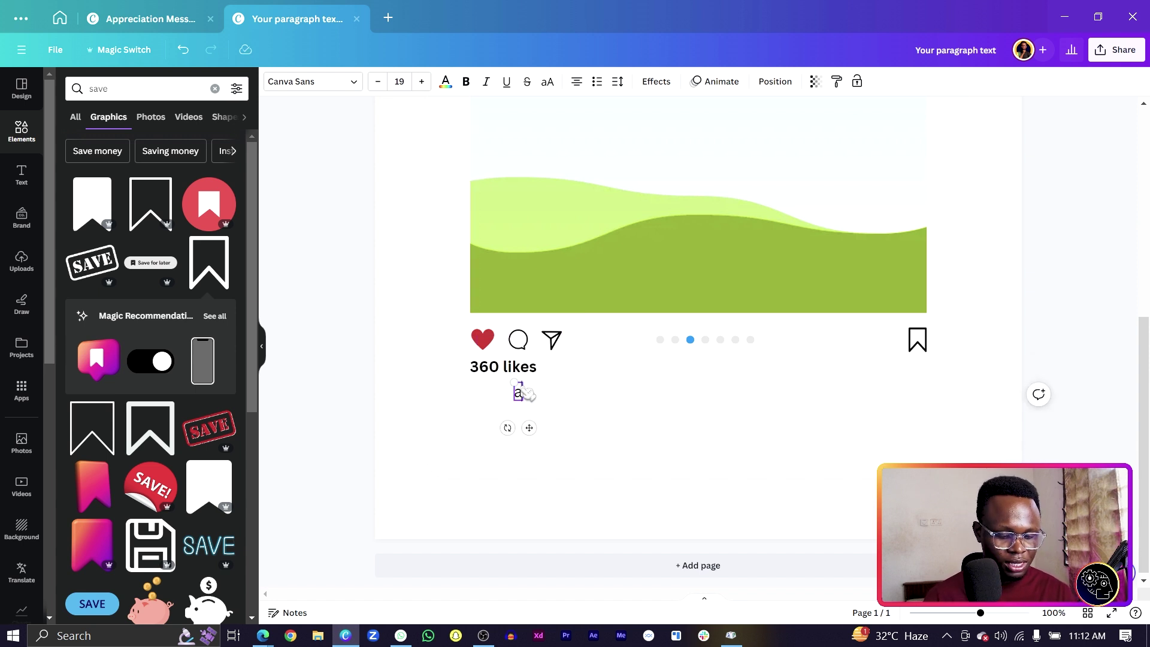
type("fricanweek")
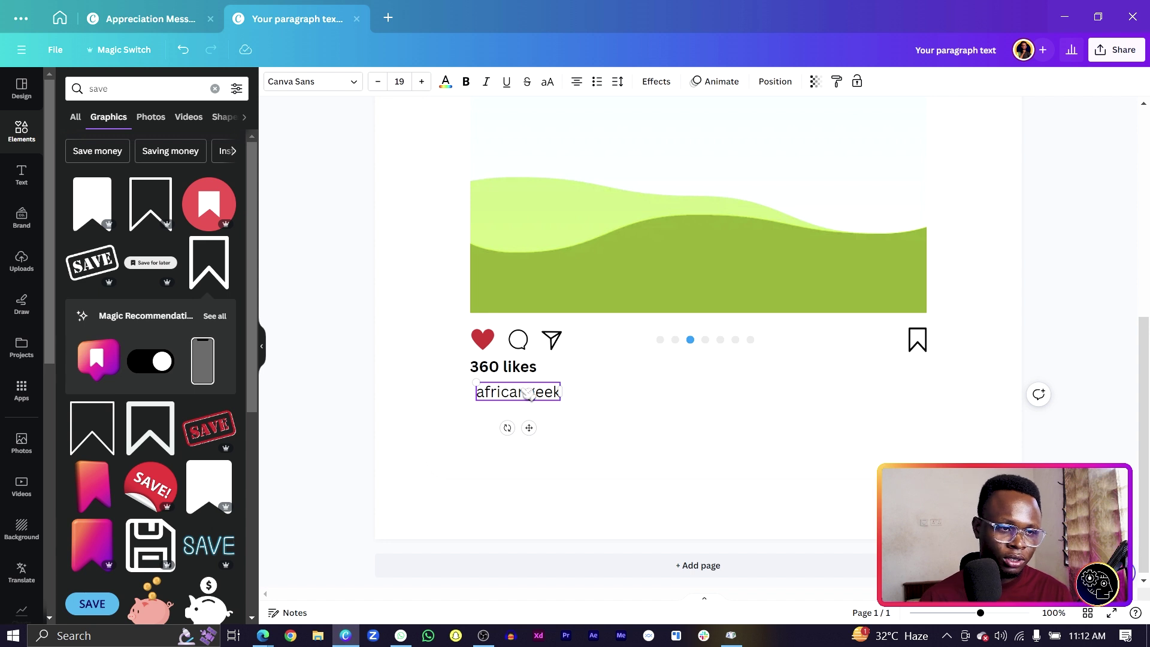
left_click_drag(561, 392, 930, 353)
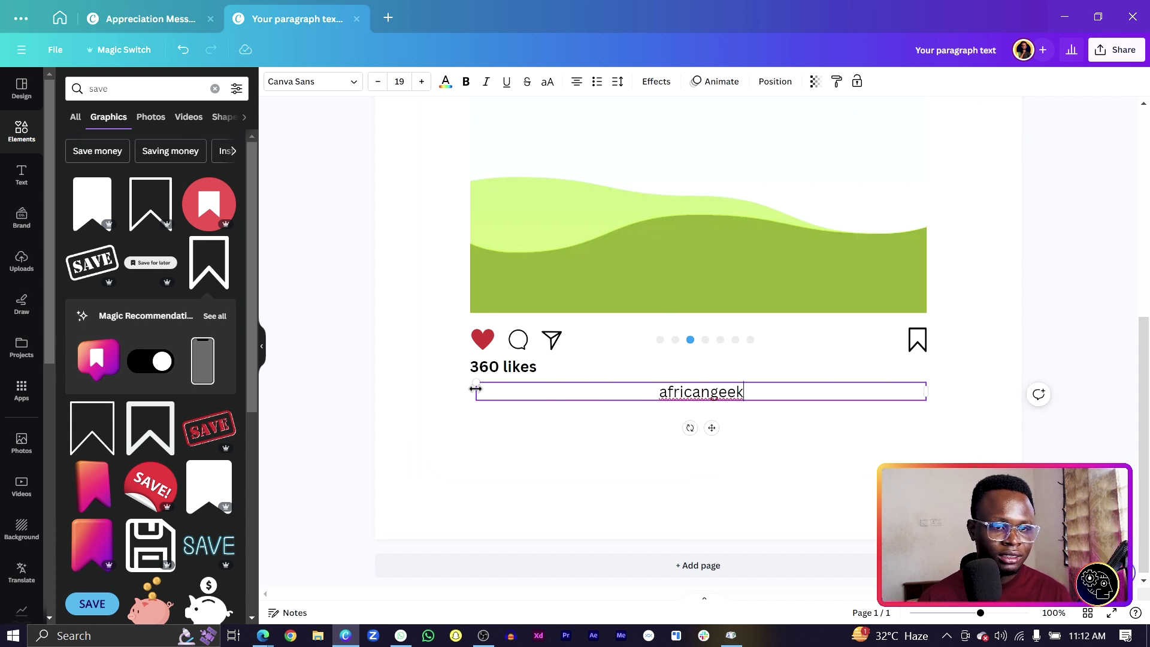
left_click_drag(475, 389, 470, 389)
left_click(578, 84)
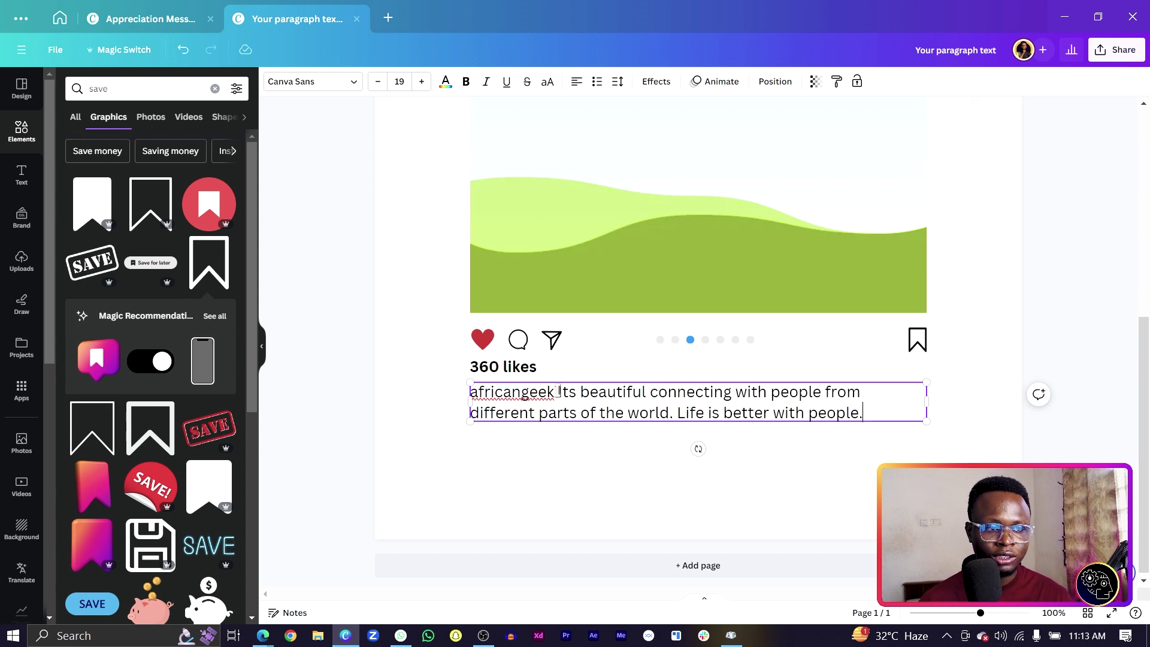
Bold the leading 'africangeek' username and duplicate the caption just below it
left_click_drag(557, 392, 468, 403)
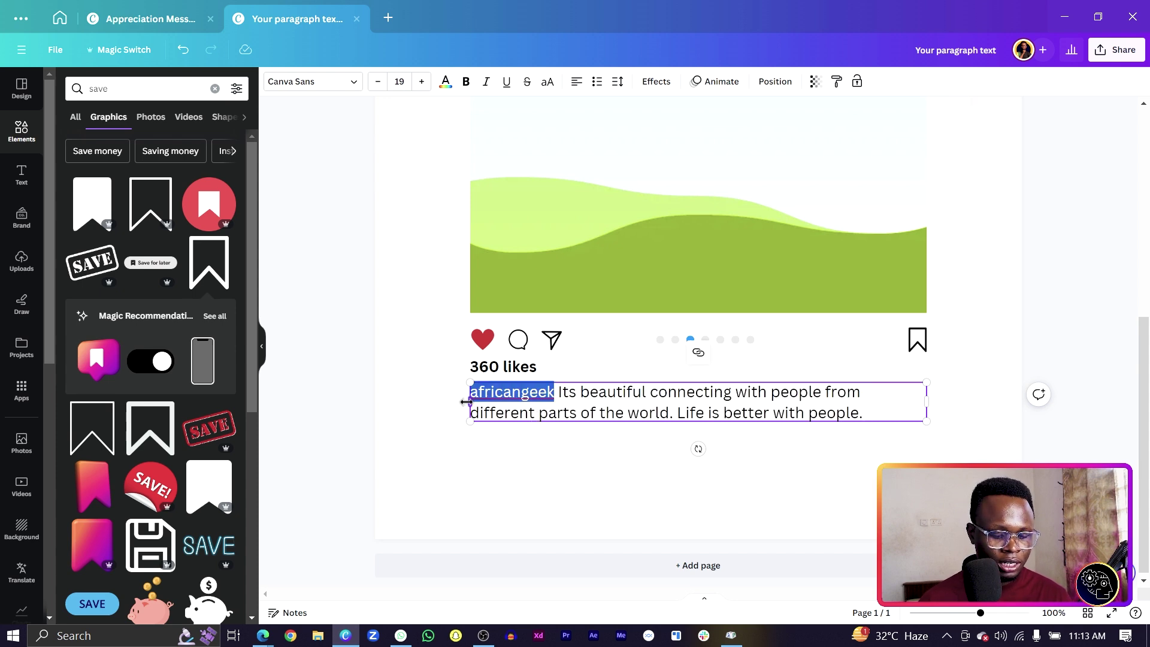
key("ctrl+b")
left_click(396, 449)
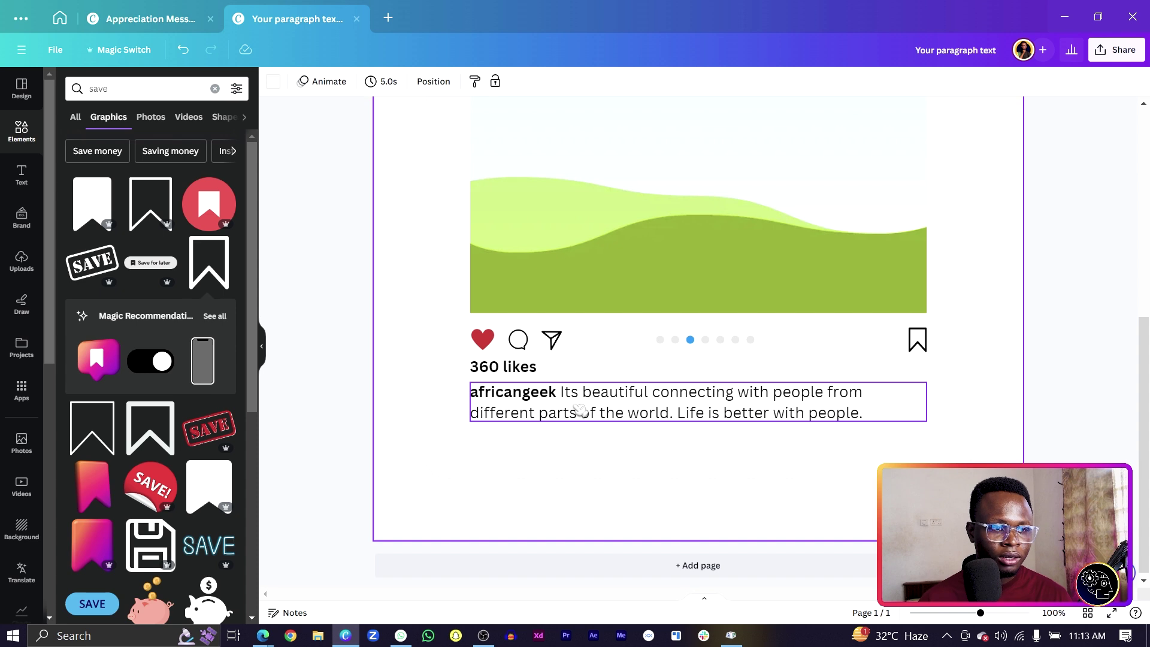
left_click(579, 411)
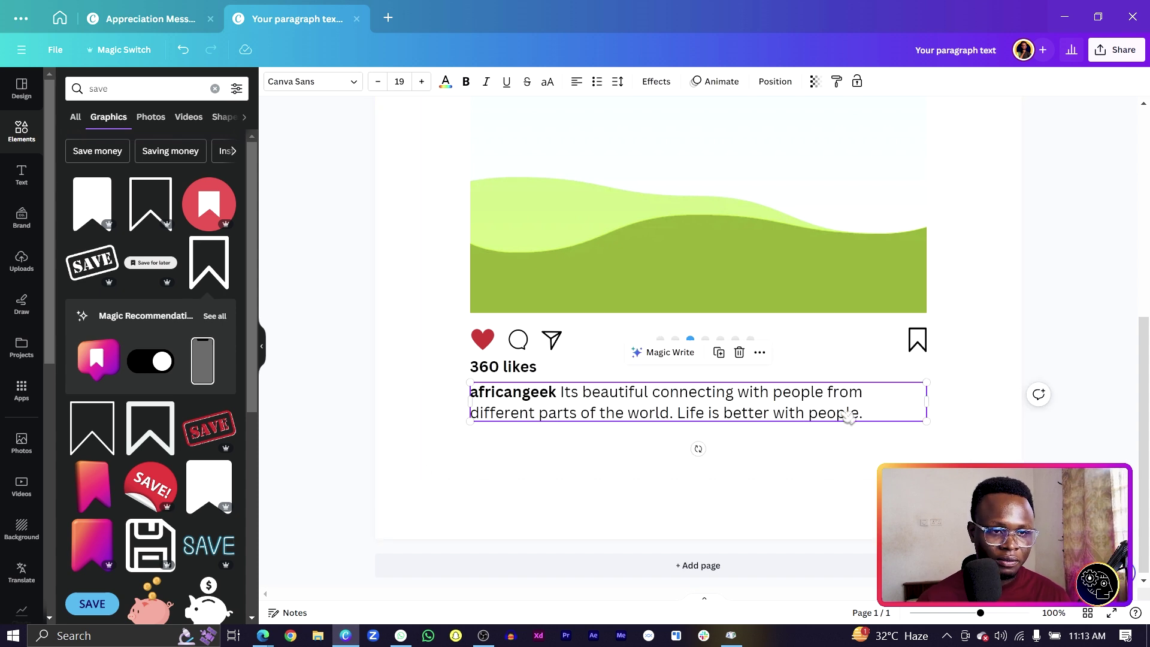
left_click(811, 469)
left_click(816, 413)
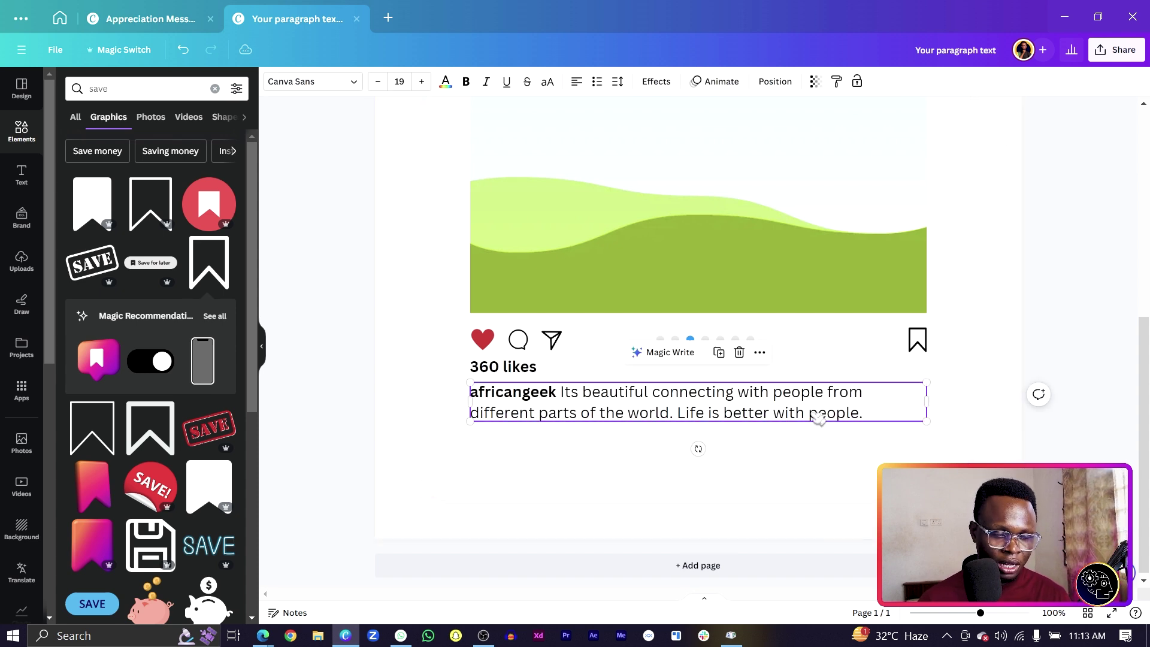
left_click_drag(818, 419, 819, 450)
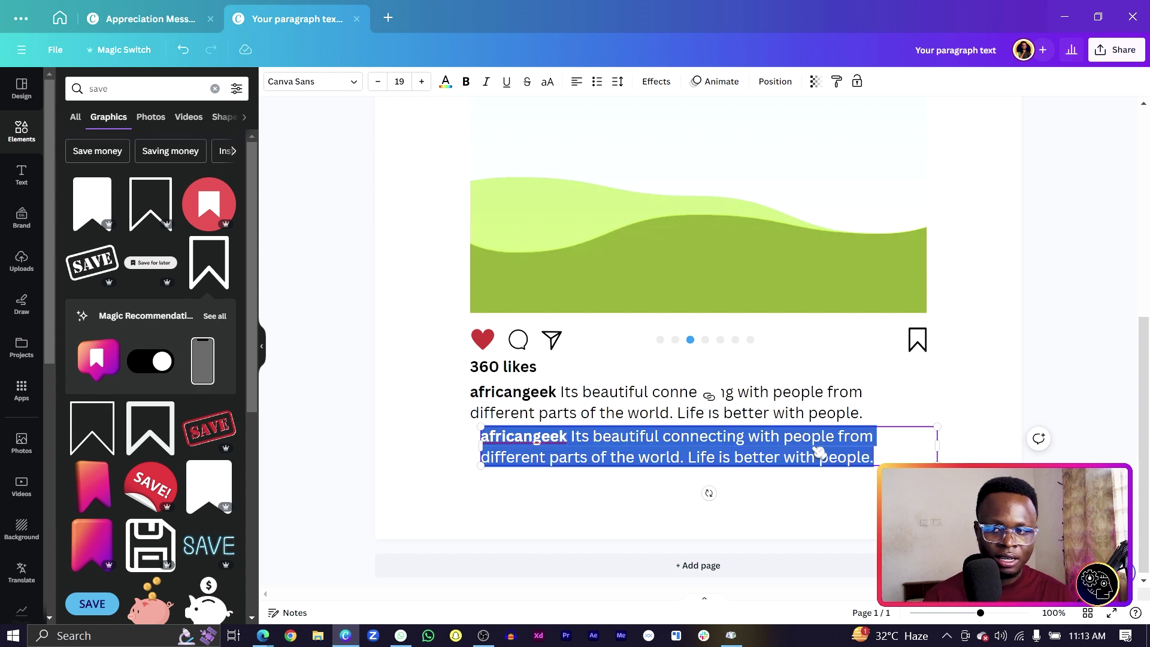
Change the copy to 'view all 150 comments', unbolded and light grey
type("view all 150 comments")
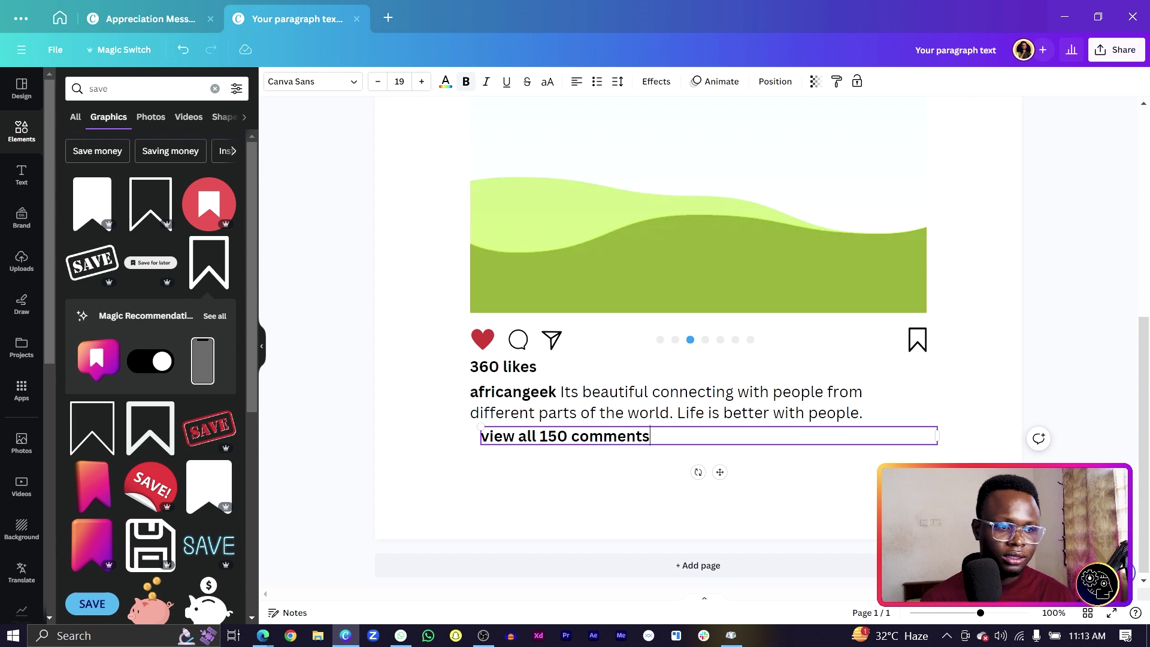
key("ctrl+a")
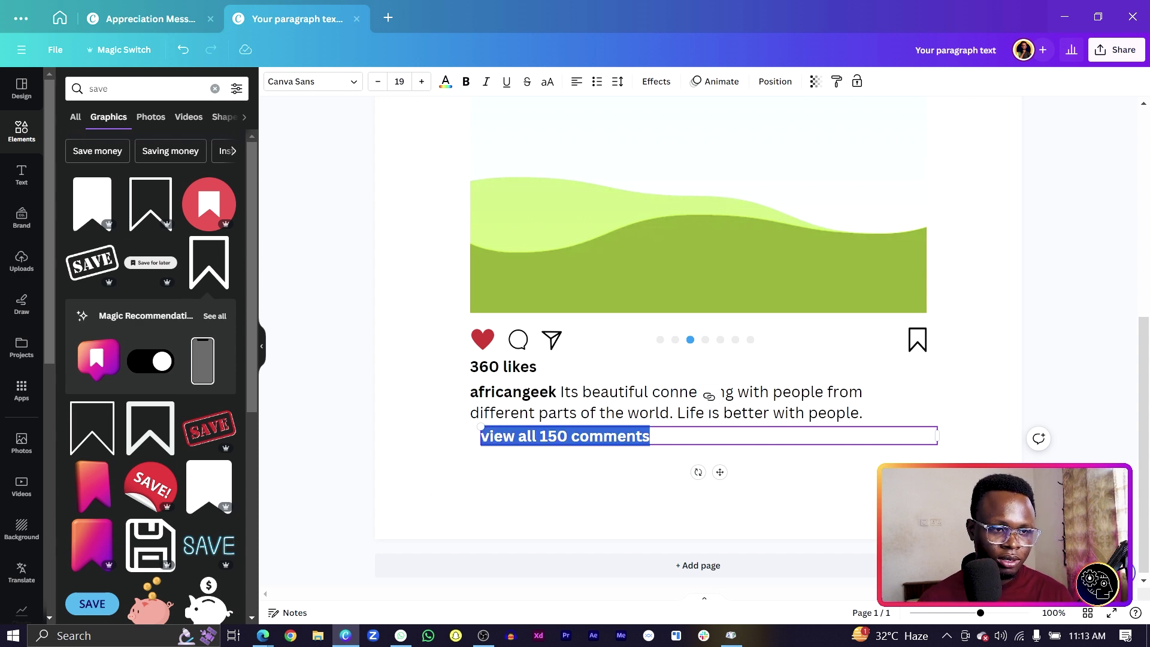
key("ctrl+z")
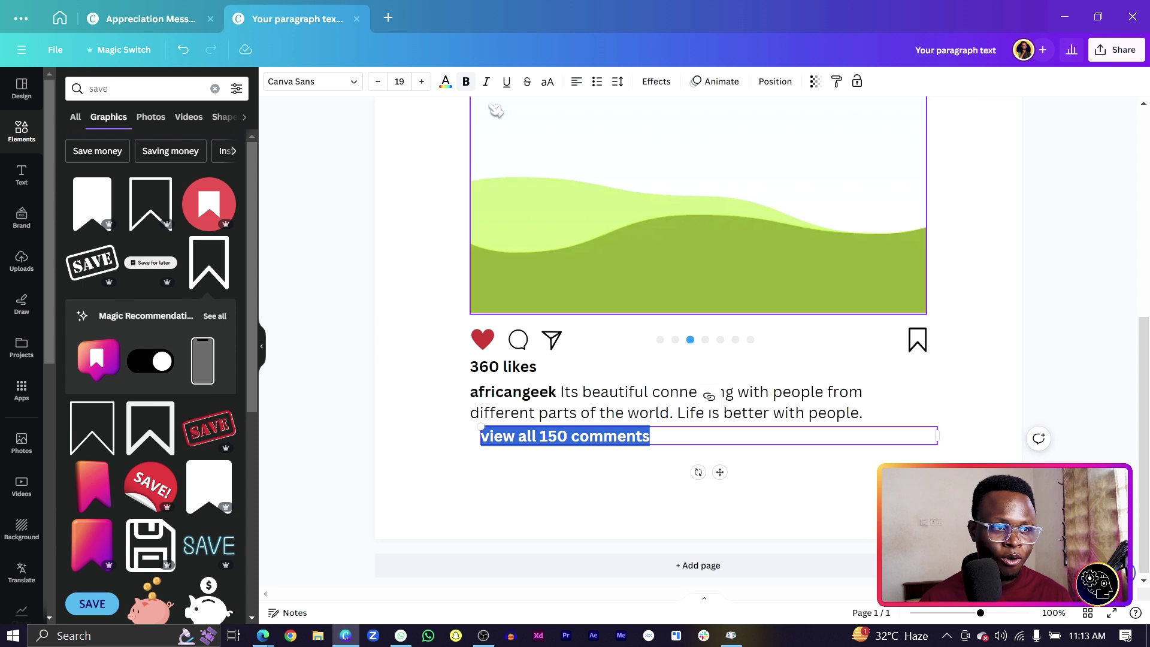
left_click(467, 81)
left_click(445, 81)
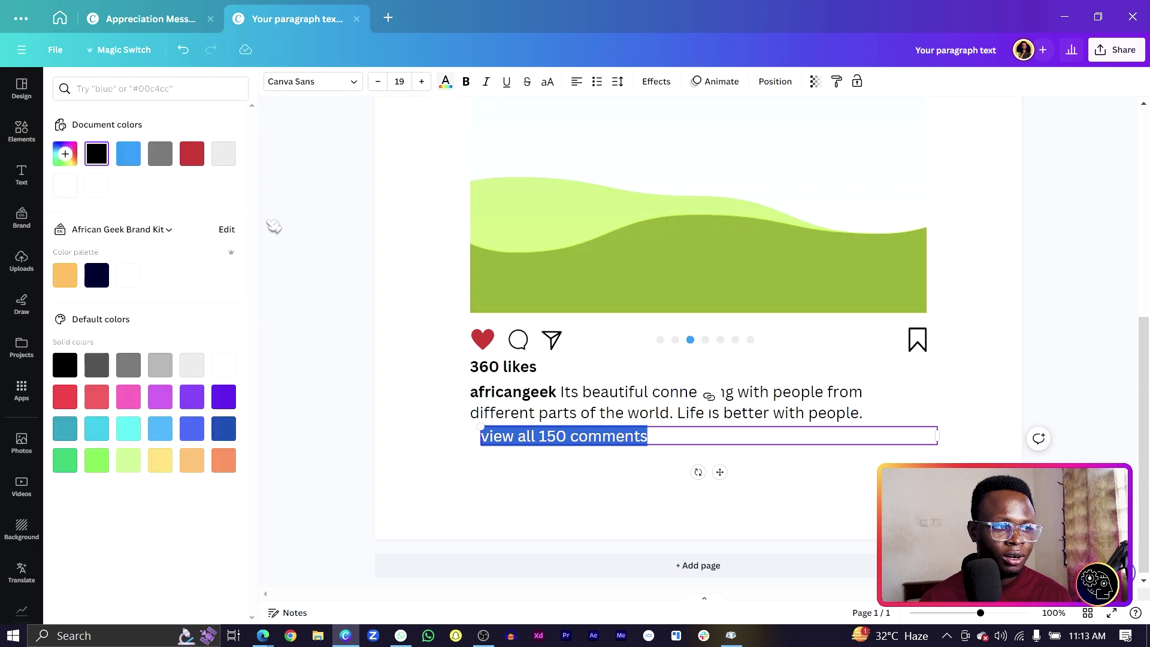
left_click(221, 155)
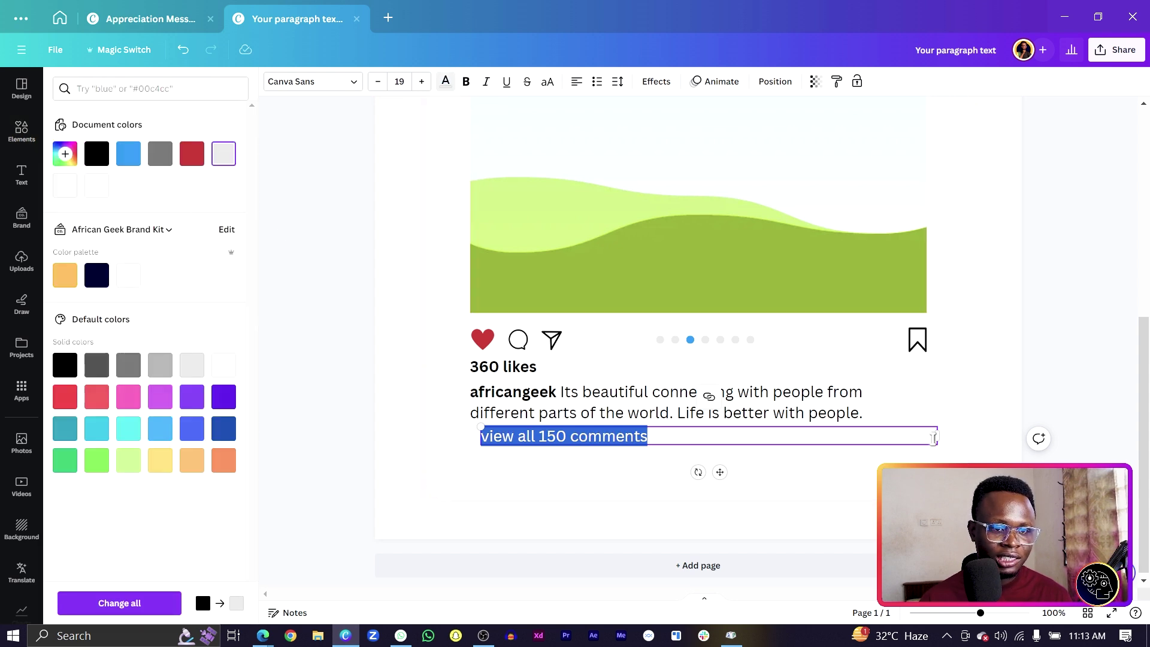
Narrow the comments text box and nudge it into place under the caption
left_click_drag(938, 437, 689, 438)
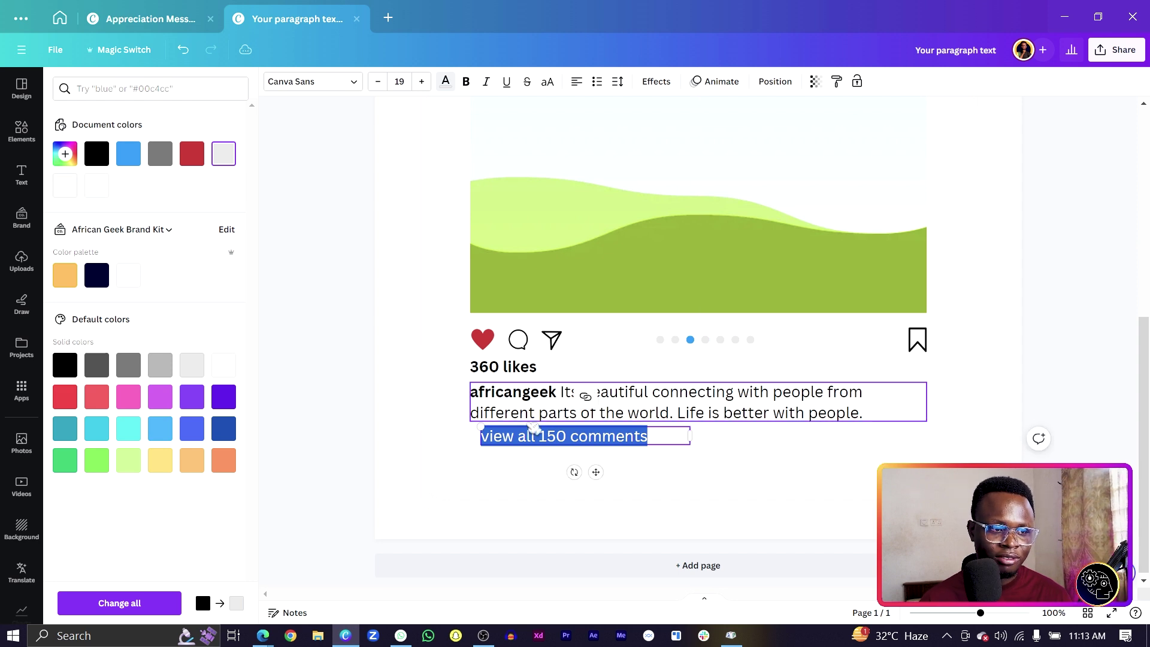
left_click(508, 470)
left_click(536, 447)
left_click_drag(536, 447, 533, 455)
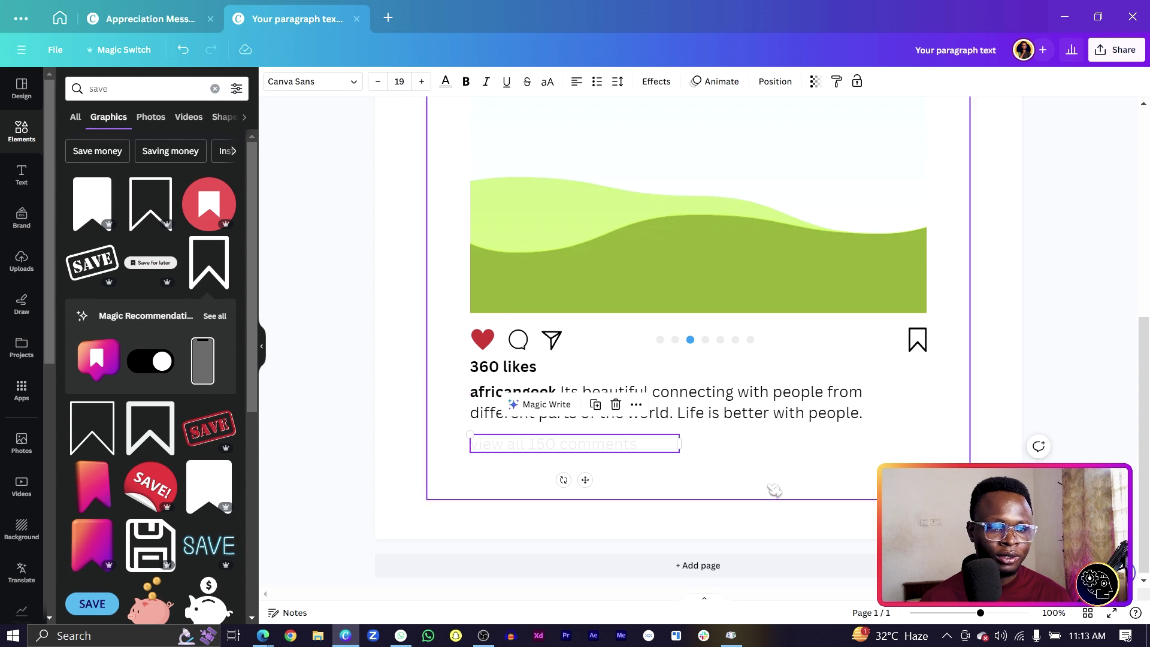